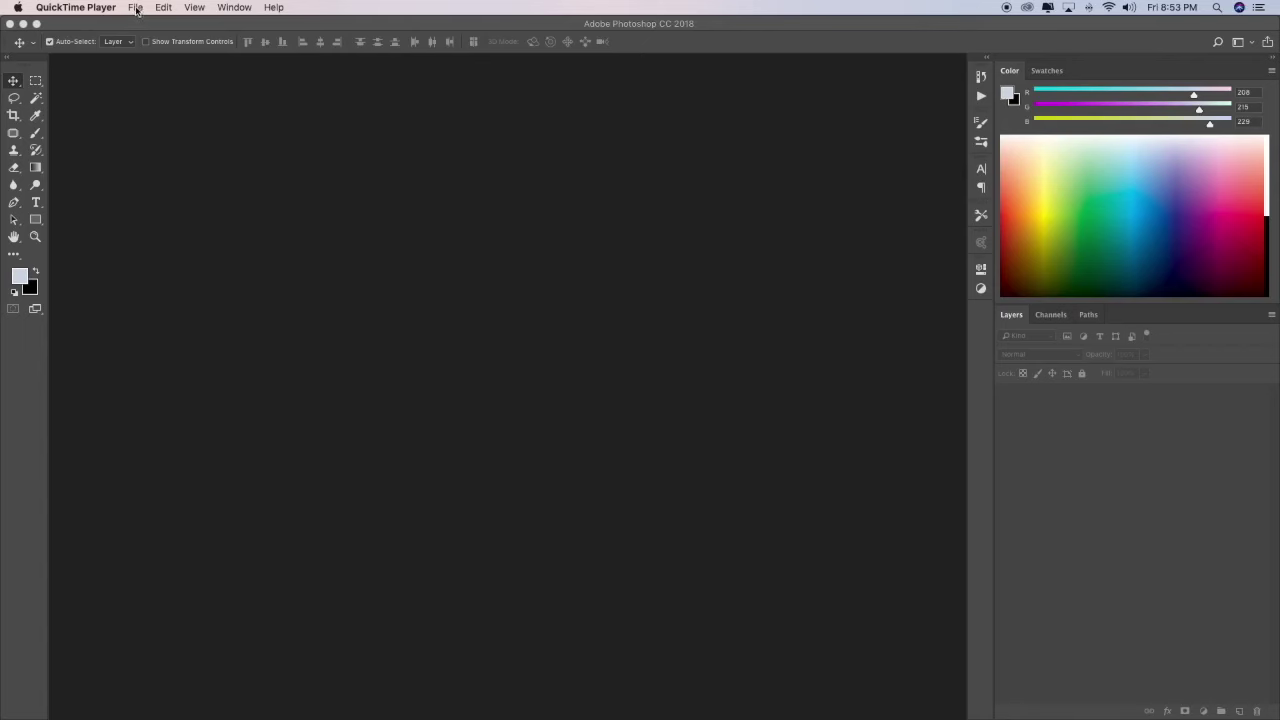
- Create a new blank document from the custom 18 × 12 in, 300 ppi preset
key("super+n")
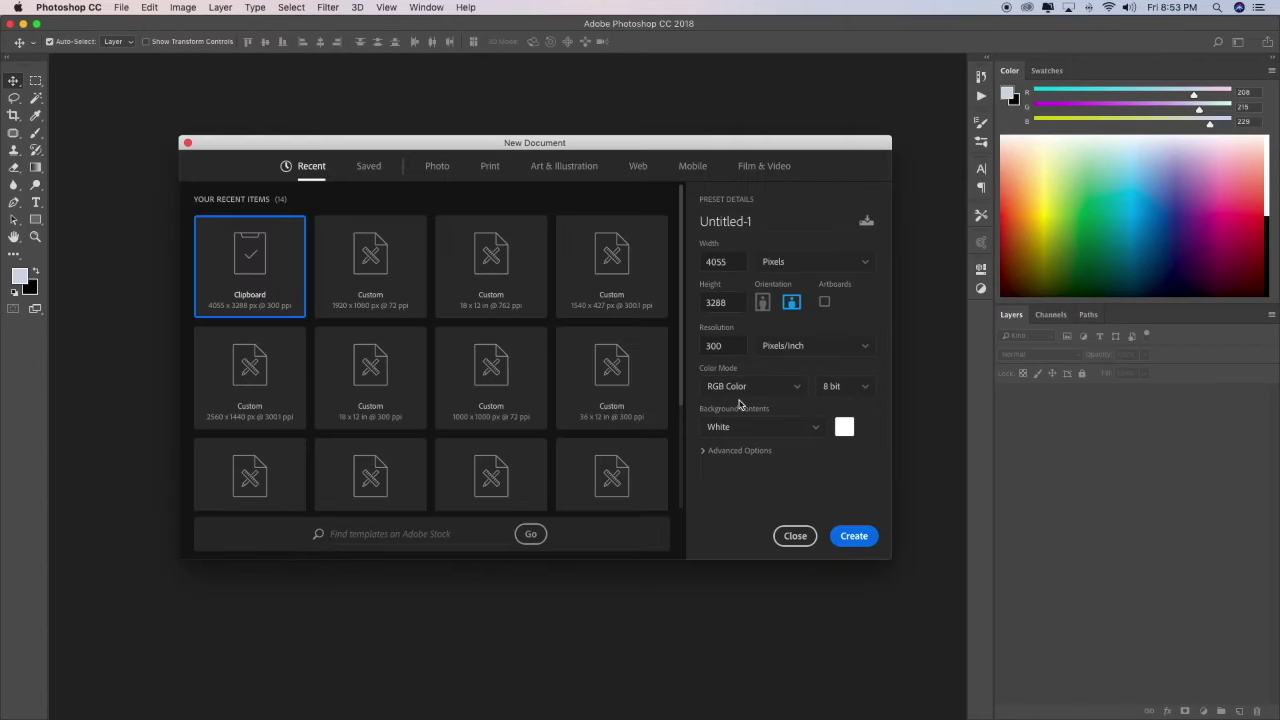
left_click(370, 370)
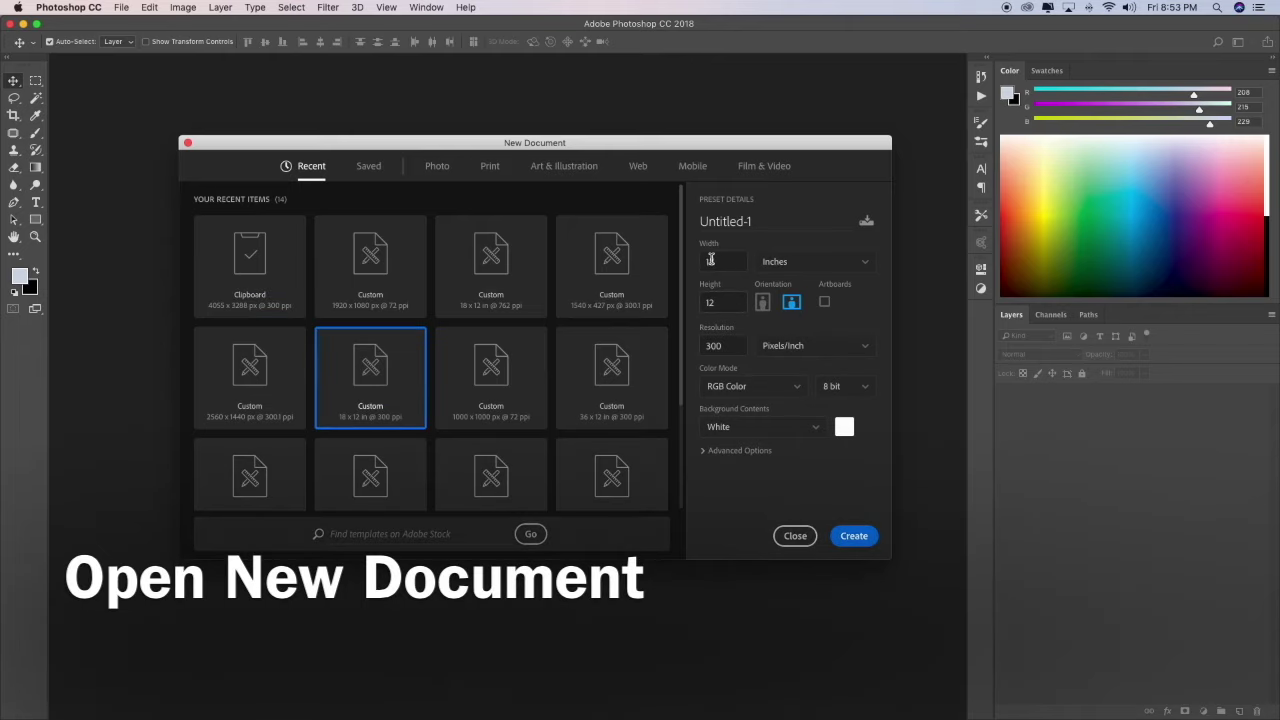
left_click(746, 448)
left_click(854, 535)
- Fill the Background layer with custom crimson colour #ea5f68 using Edit > Fill
key("z")
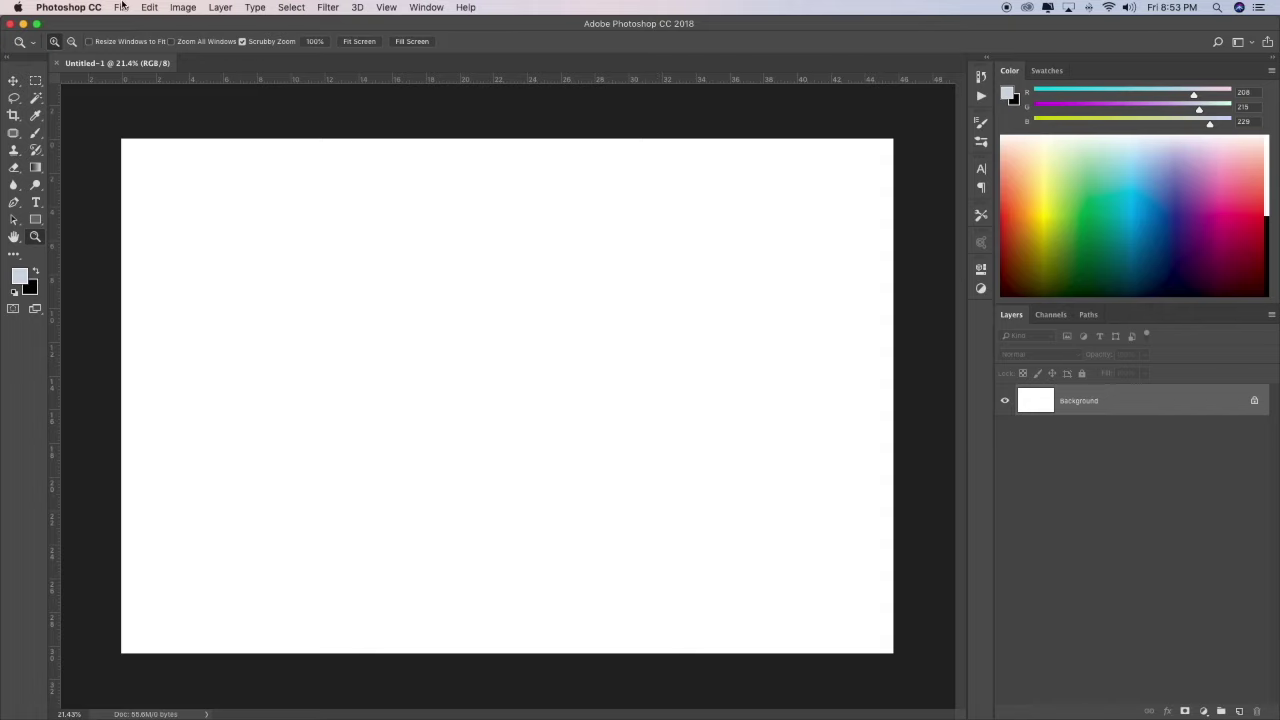
left_click(152, 10)
left_click(165, 219)
left_click(815, 204)
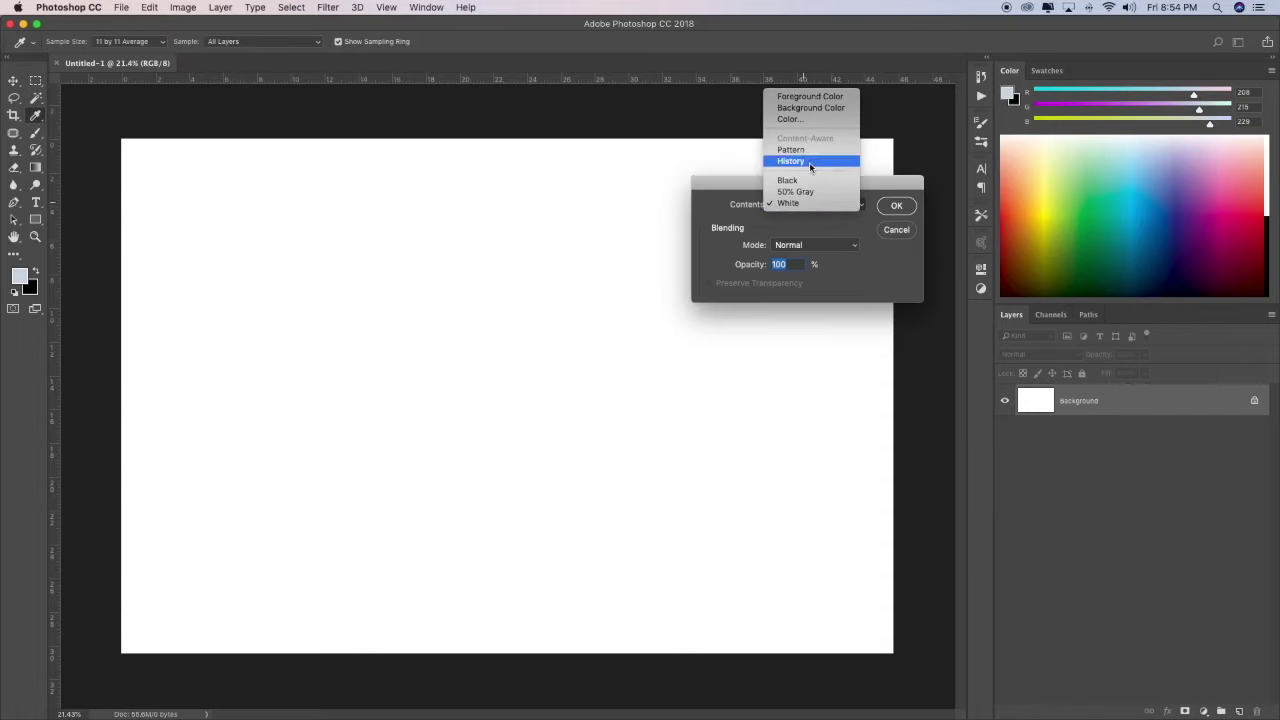
left_click(790, 119)
left_click_drag(1055, 540, 1058, 560)
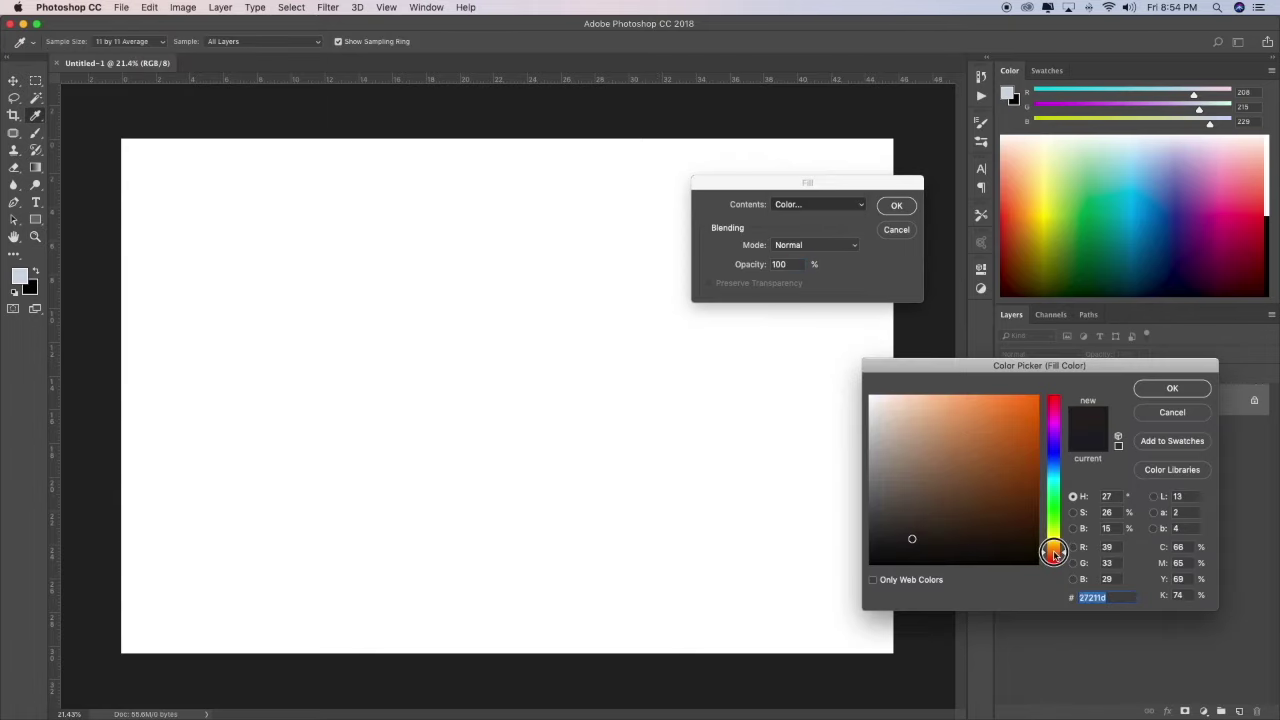
left_click(1019, 409)
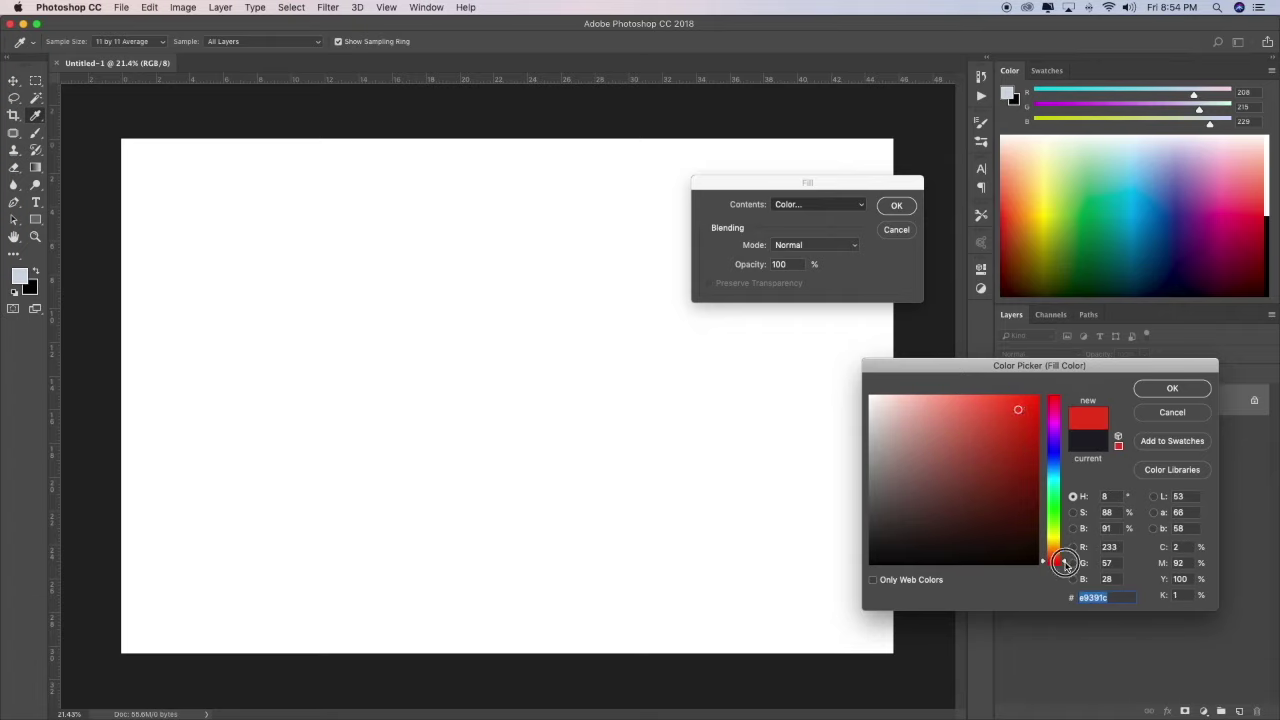
left_click_drag(1063, 563, 1066, 556)
left_click_drag(1018, 409, 997, 411)
left_click_drag(1066, 563, 1062, 400)
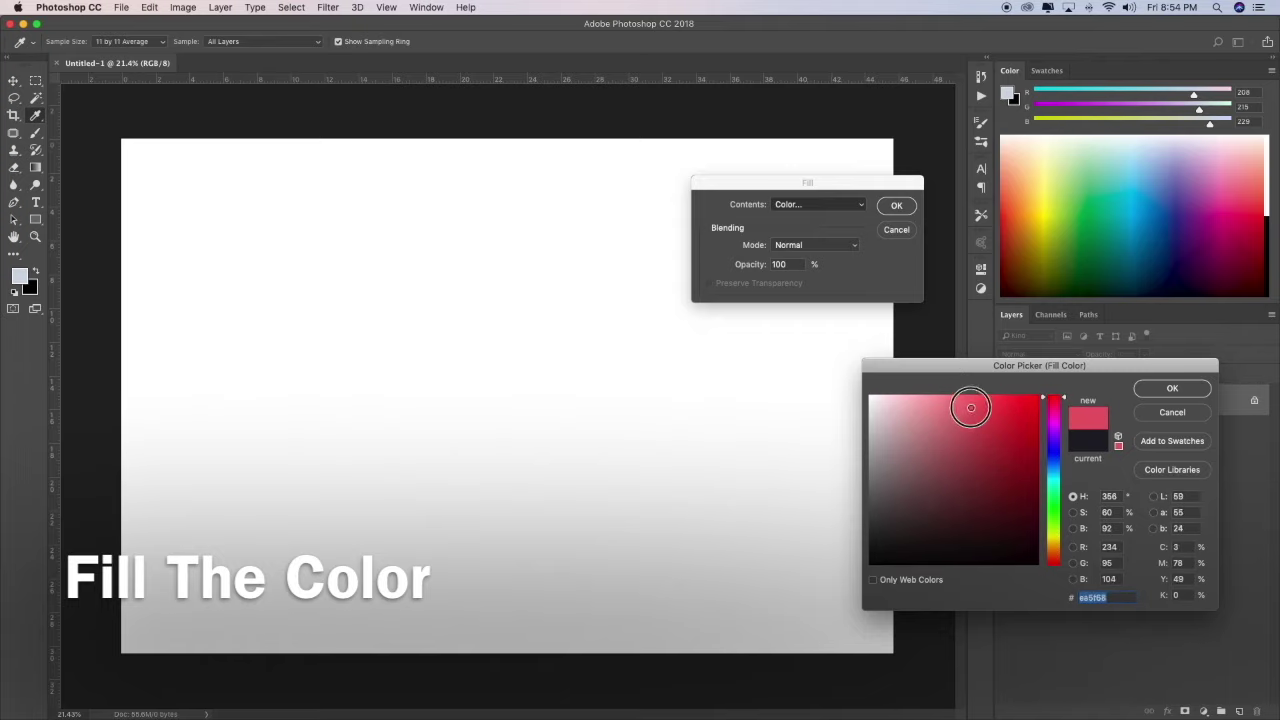
key("Return")
key("Return")
- Paint a large soft white dot on a new layer, set it to Soft Light, and stretch it wide
key("z")
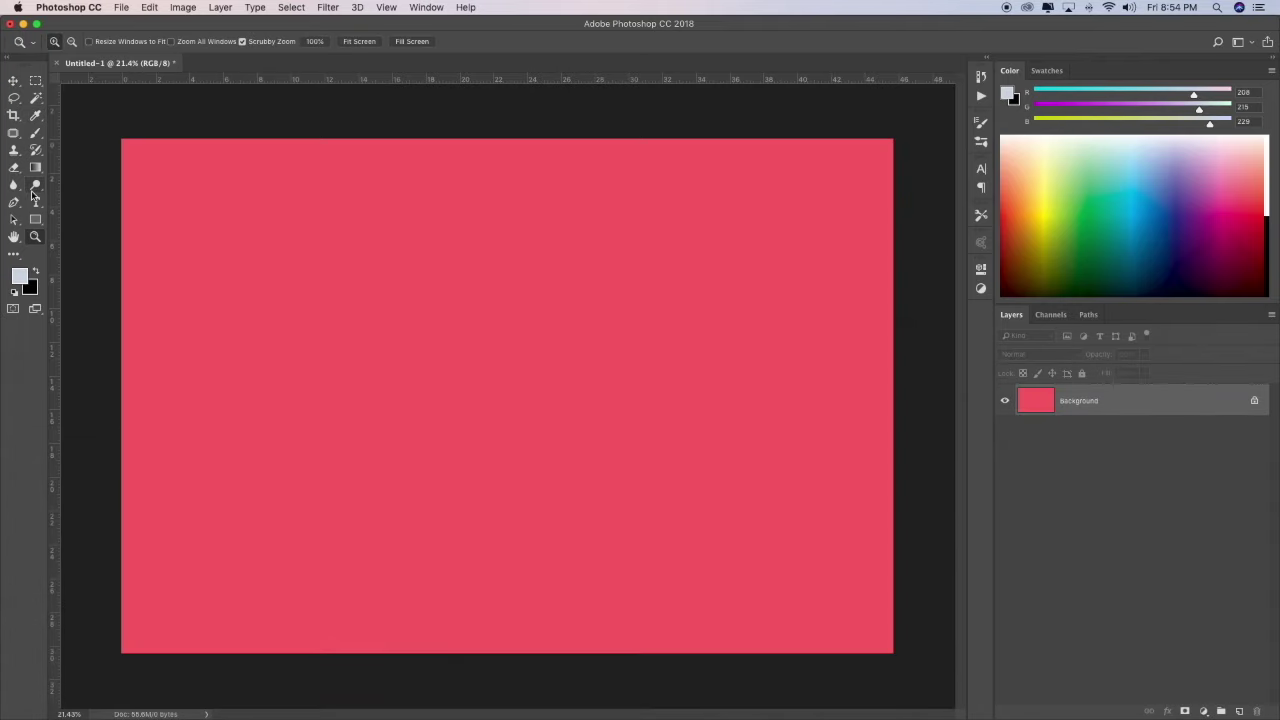
left_click(36, 134)
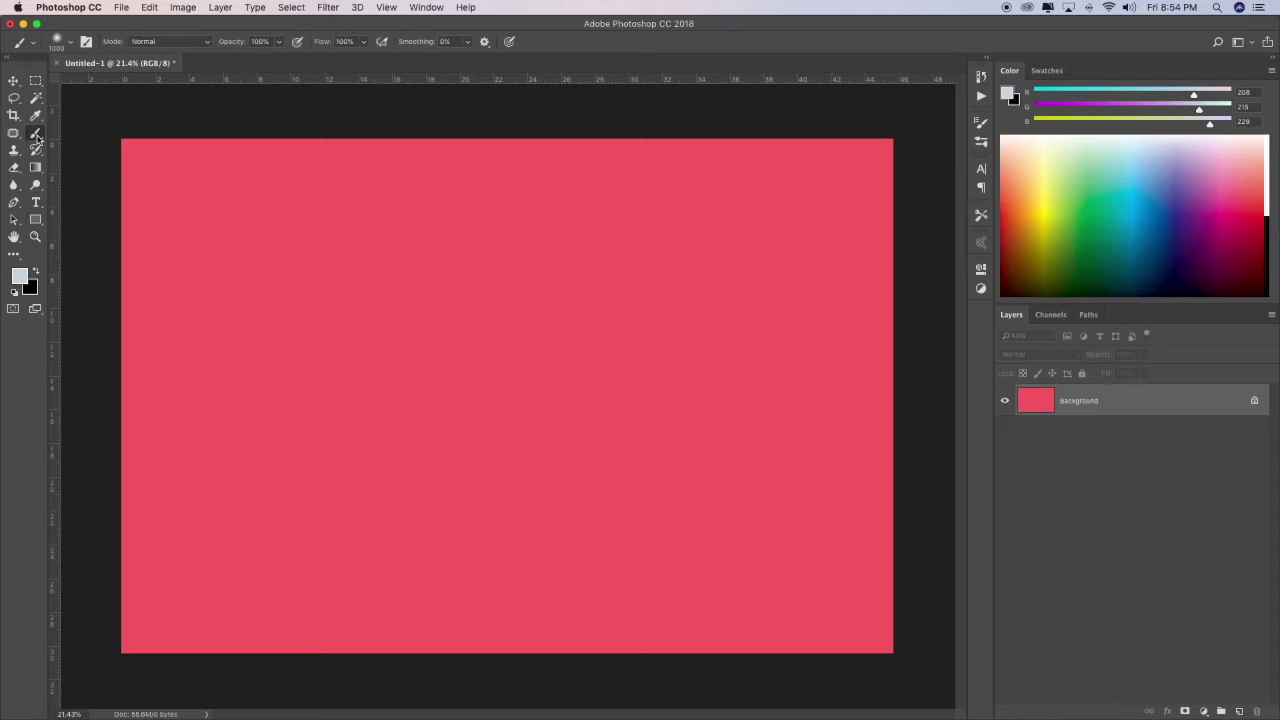
left_click(1240, 711)
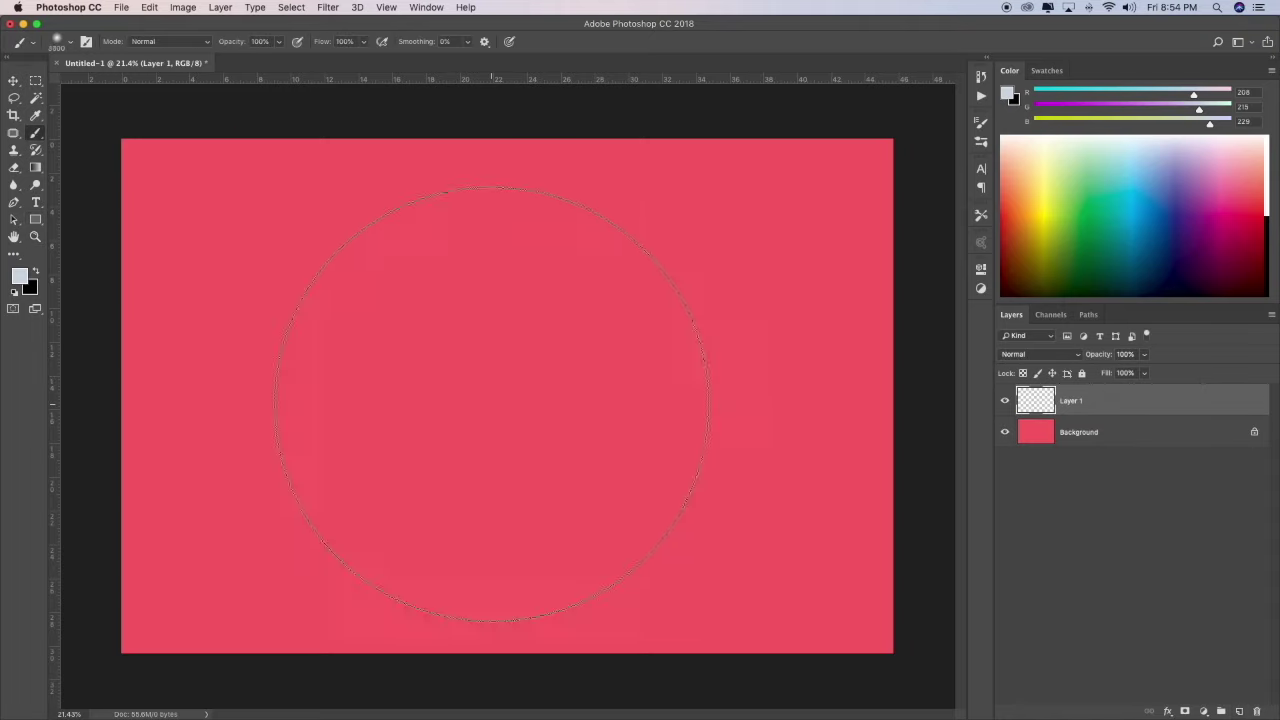
left_click(489, 397)
left_click(1040, 354)
left_click(1035, 500)
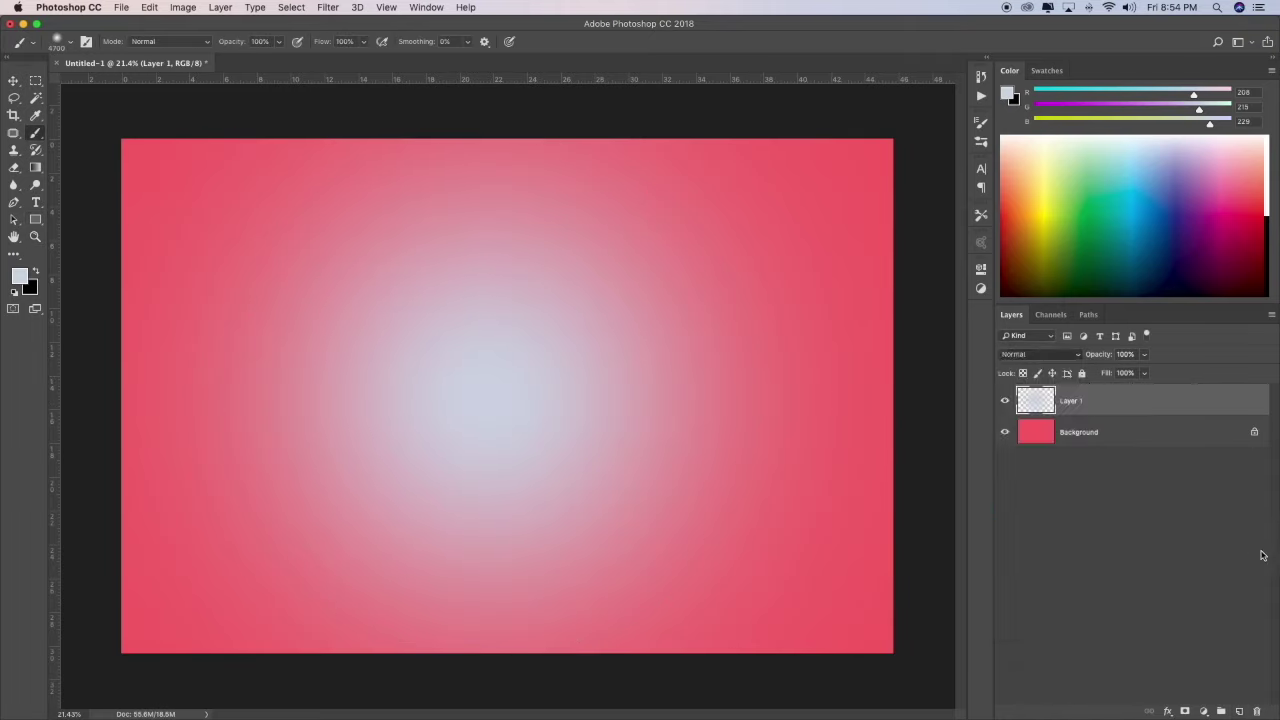
key("ctrl+t")
left_click_drag(894, 396, 1043, 400)
left_click_drag(121, 396, 80, 385)
key("Return")
- Copy the strawberry image file from the desktop and paste it into the document
key("v")
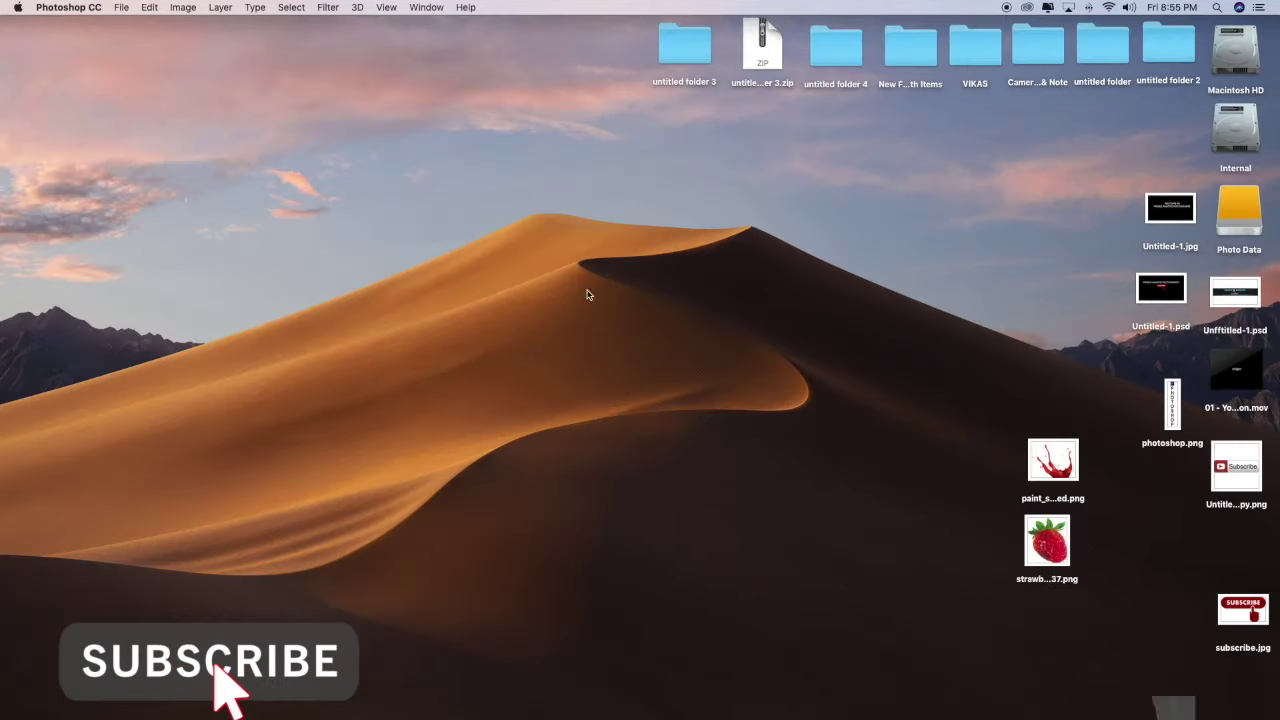
left_click_drag(1049, 537, 915, 372)
right_click(920, 377)
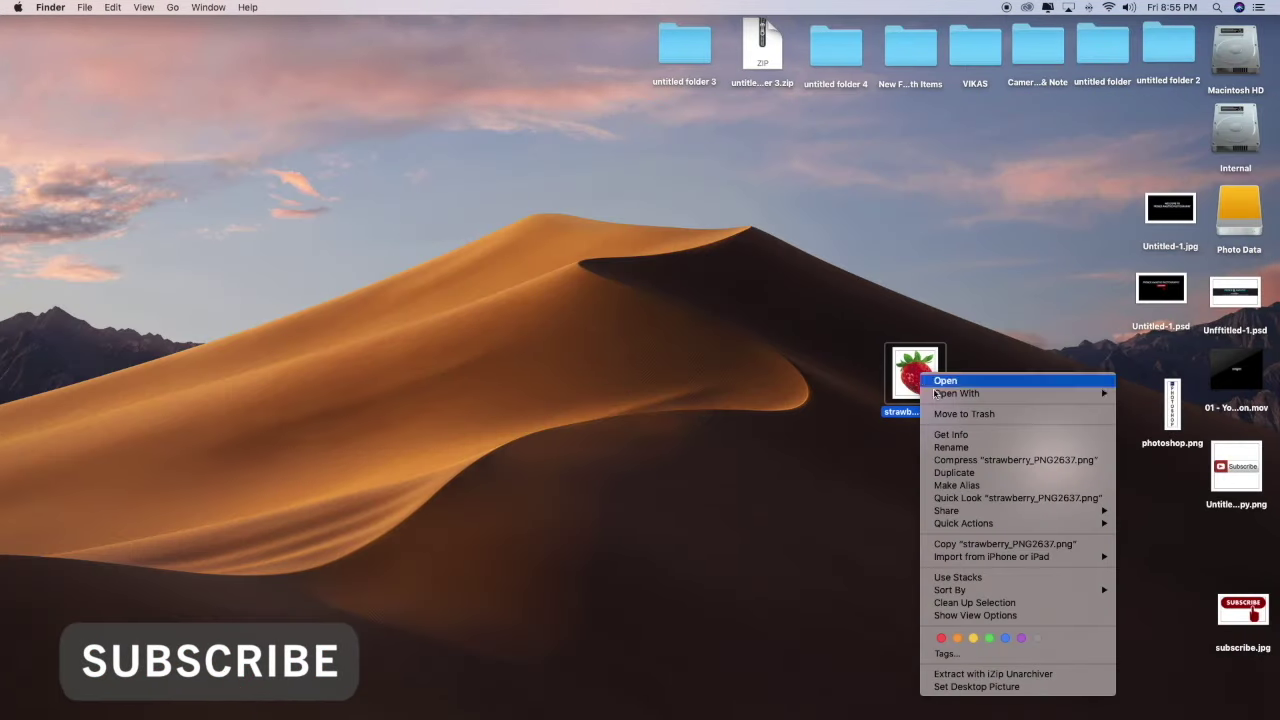
left_click(990, 544)
left_click(762, 700)
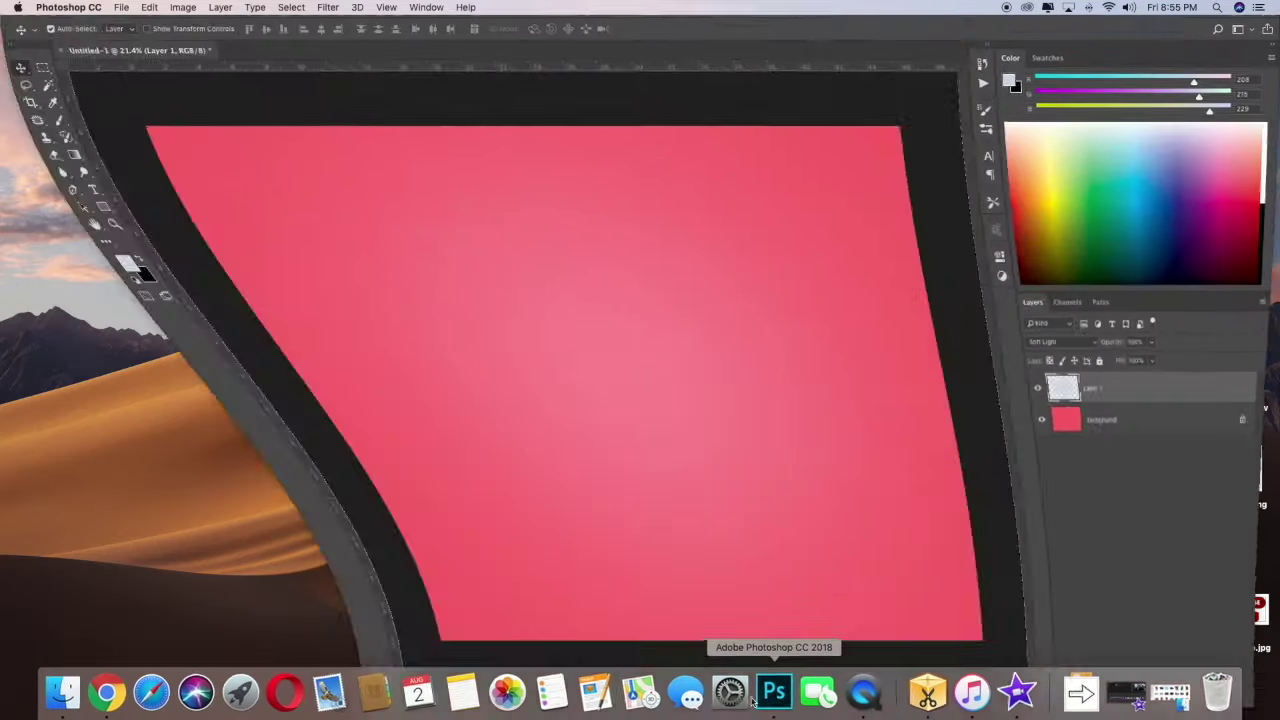
key("super+v")
- Scale the strawberry down, centre it, and tilt it about 4.6 degrees
left_click_drag(548, 391, 519, 353)
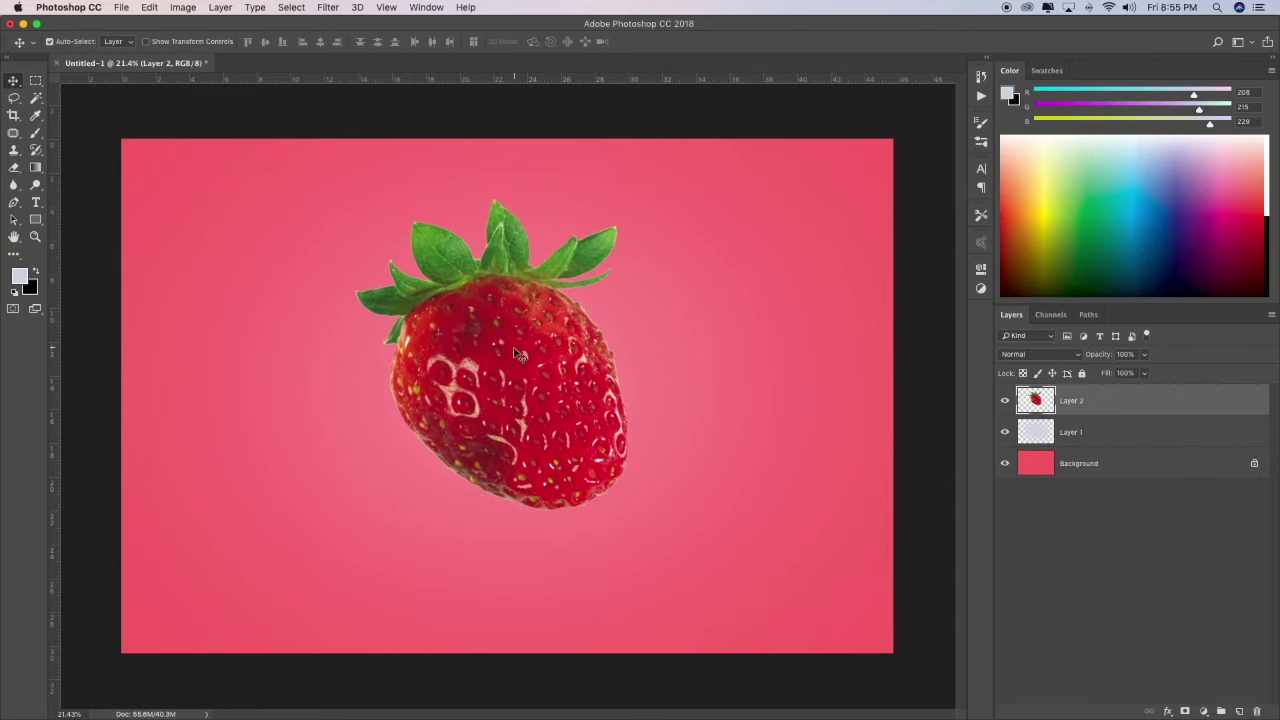
key("super+t")
left_click_drag(627, 509, 537, 409)
left_click_drag(472, 326, 535, 383)
left_click_drag(611, 487, 592, 515)
left_click_drag(555, 432, 555, 400)
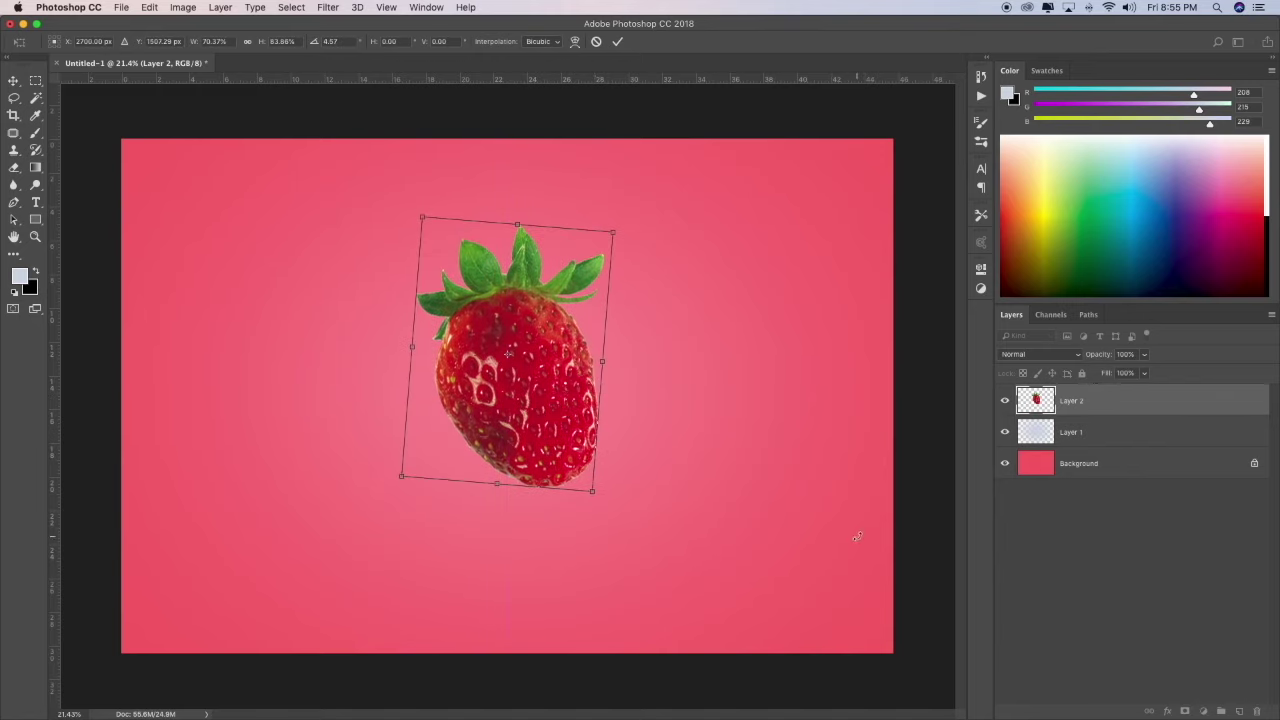
key("Return")
- Refill the Background with lighter coral red #ff434e and nudge the strawberry up-left
left_click(1096, 470)
left_click(149, 7)
left_click(200, 221)
left_click(815, 204)
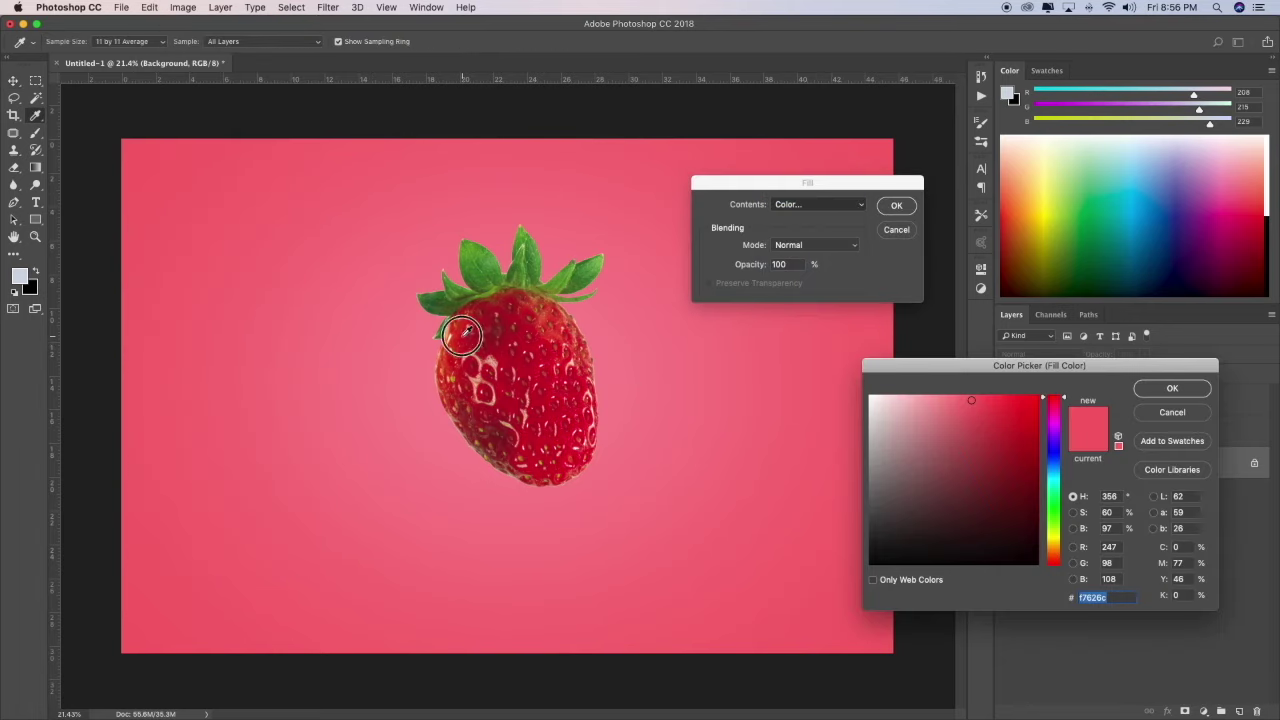
left_click_drag(1015, 412, 995, 394)
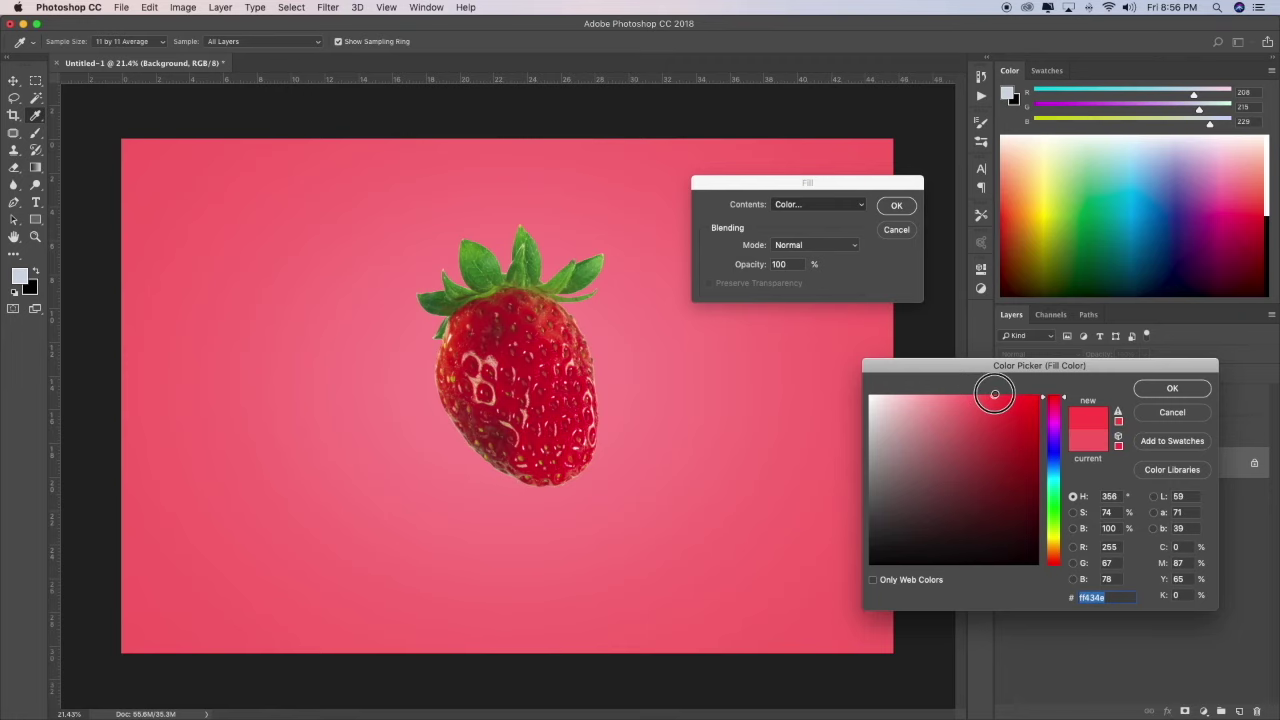
left_click(966, 392)
left_click(1172, 388)
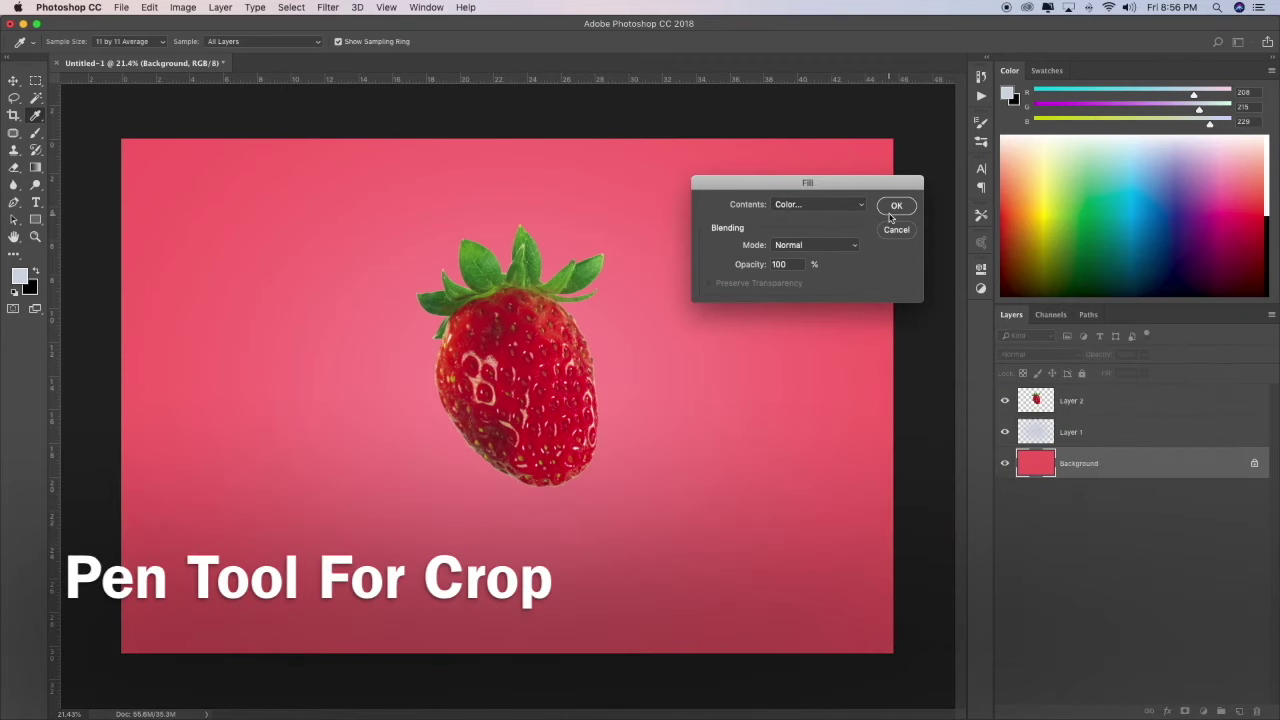
left_click(896, 205)
key("v")
left_click_drag(552, 374, 540, 368)
- Zoom in and draw a Pen path around the strawberry's top with a curved lower cut line
key("z")
left_click(587, 445)
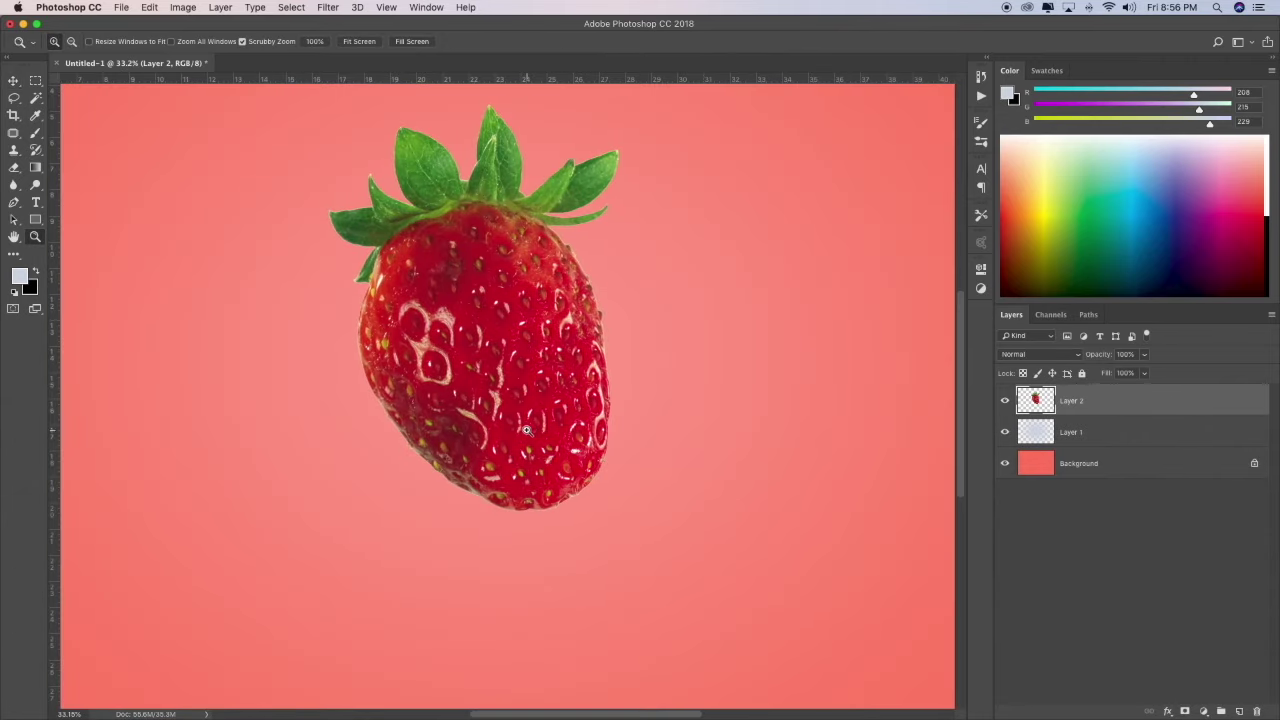
left_click_drag(451, 402, 526, 430)
left_click(15, 203)
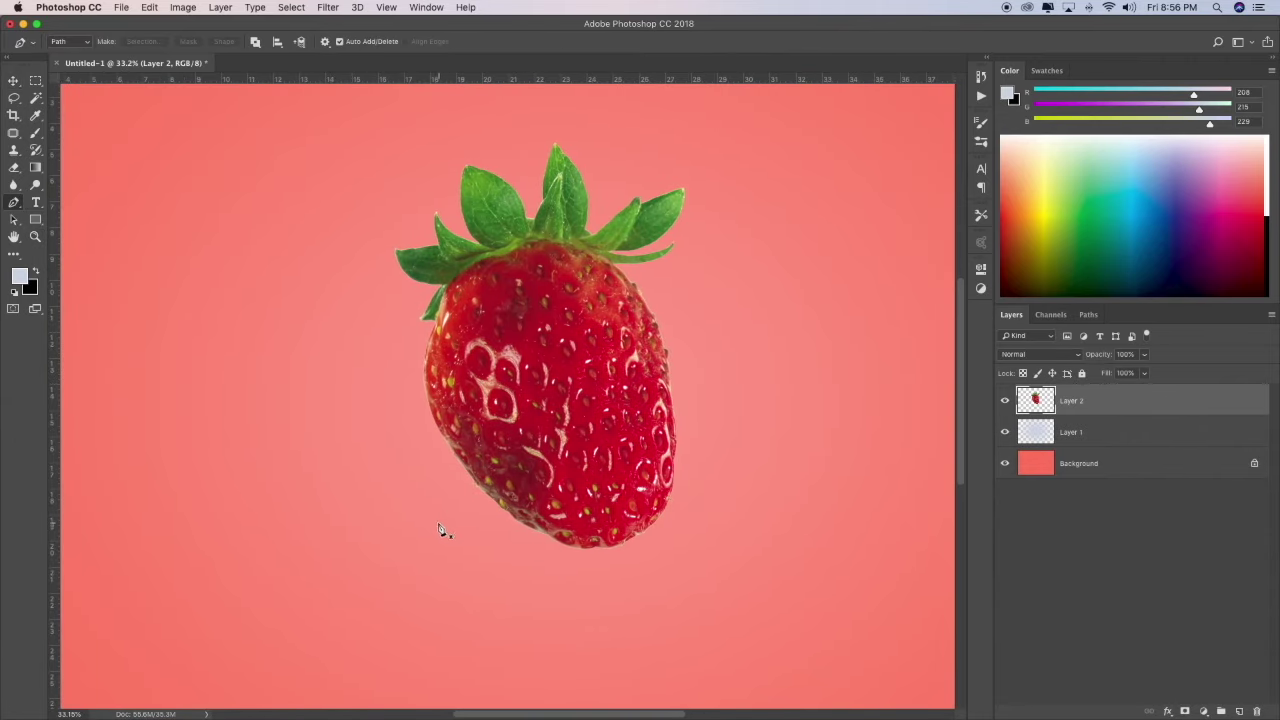
left_click_drag(741, 425, 764, 388)
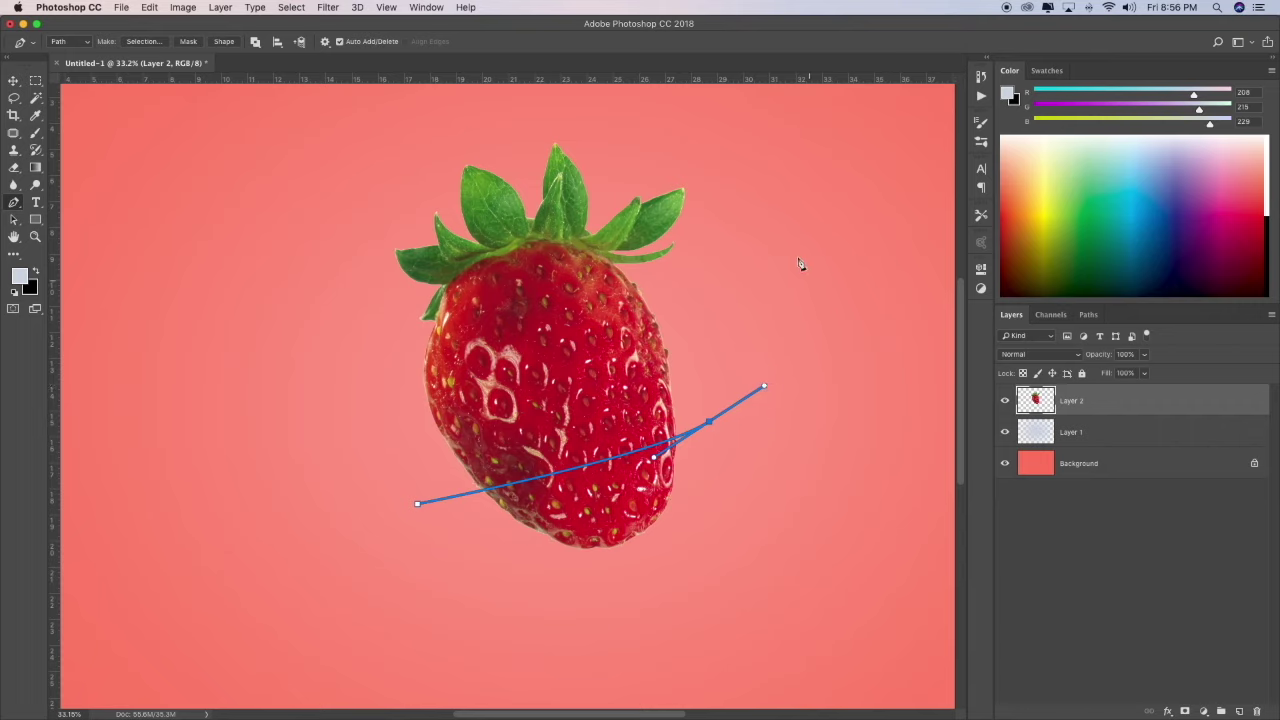
left_click(417, 504)
- Convert the path into an active selection, undoing an accidental vector mask first
right_click(570, 375)
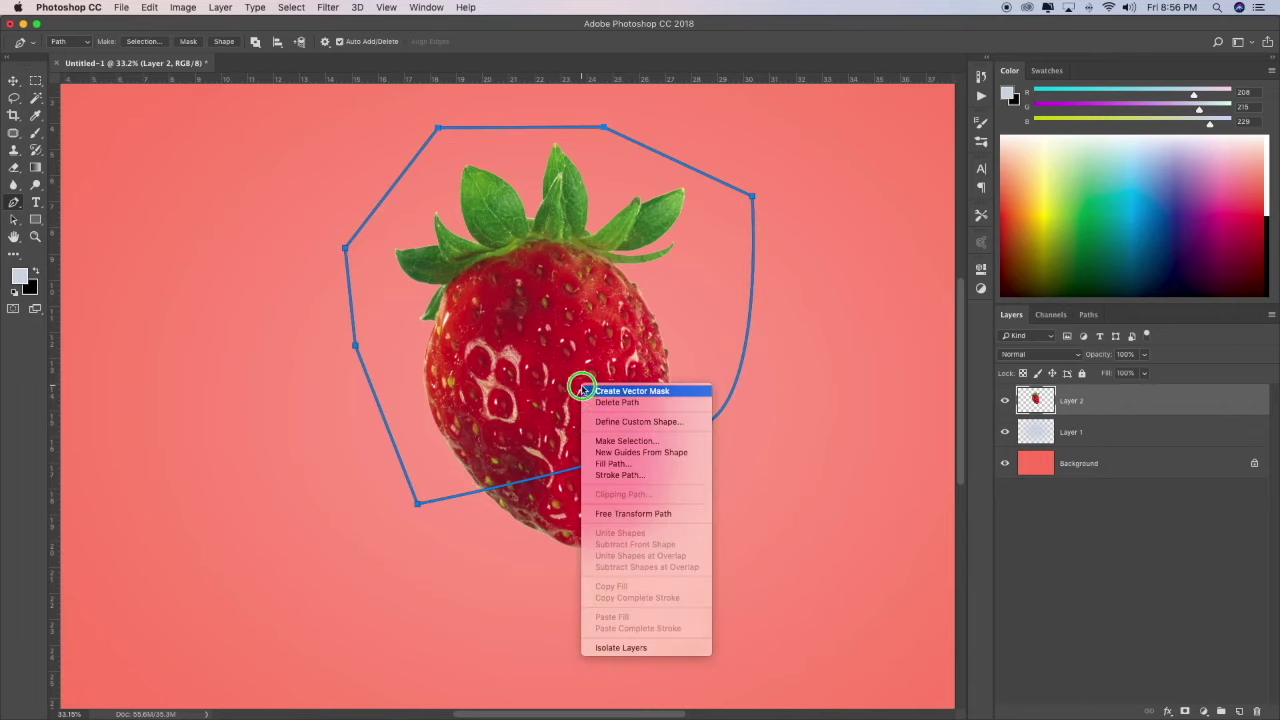
left_click(590, 383)
key("ctrl+z")
right_click(576, 294)
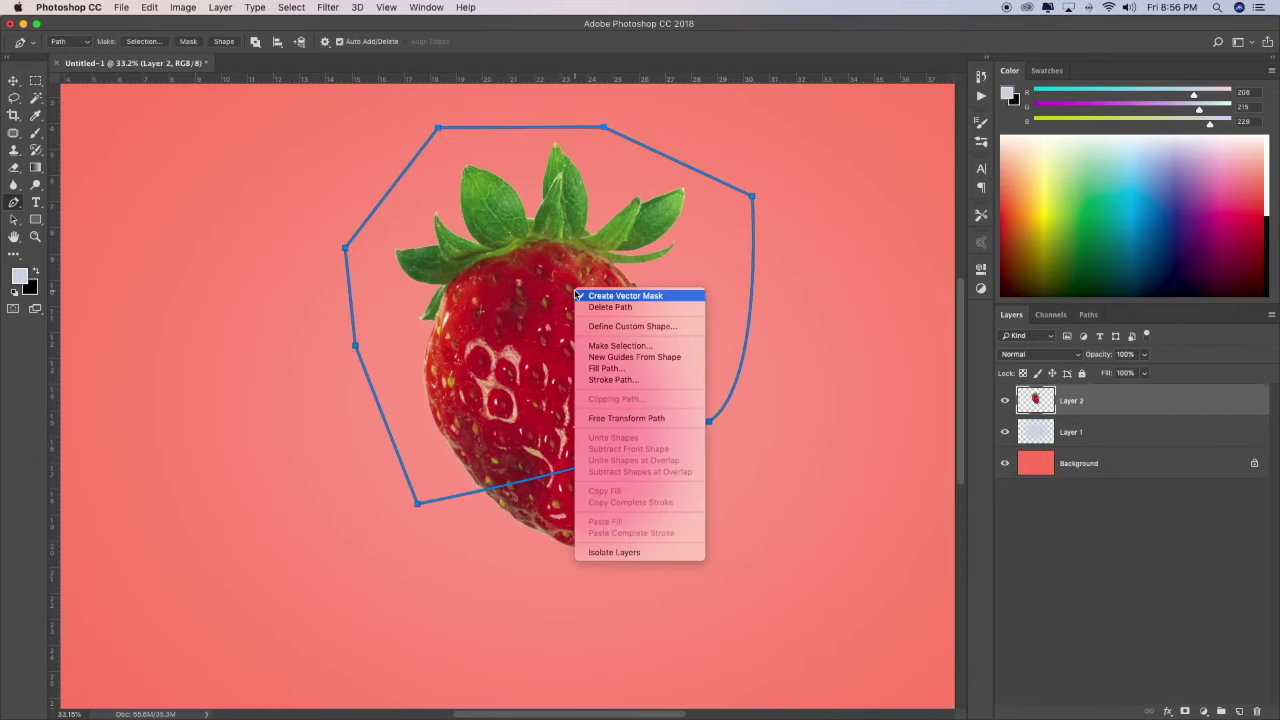
left_click(655, 346)
key("Return")
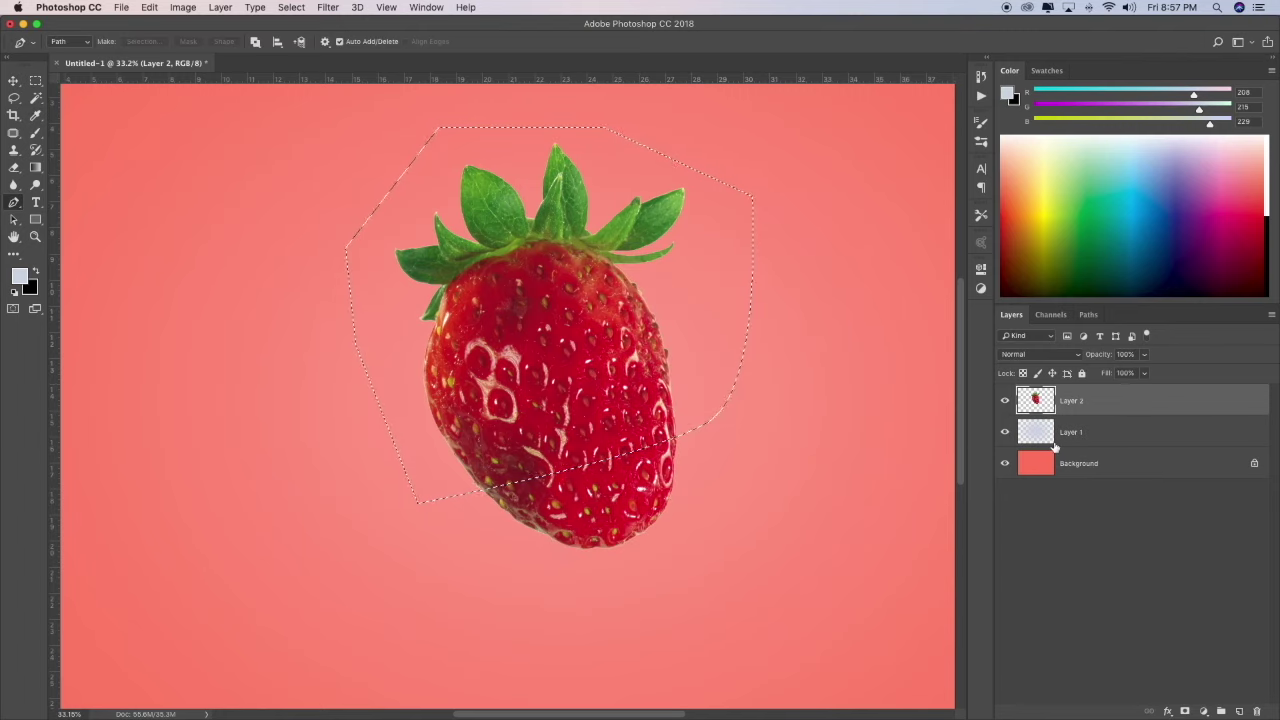
right_click(583, 322)
key("Escape")
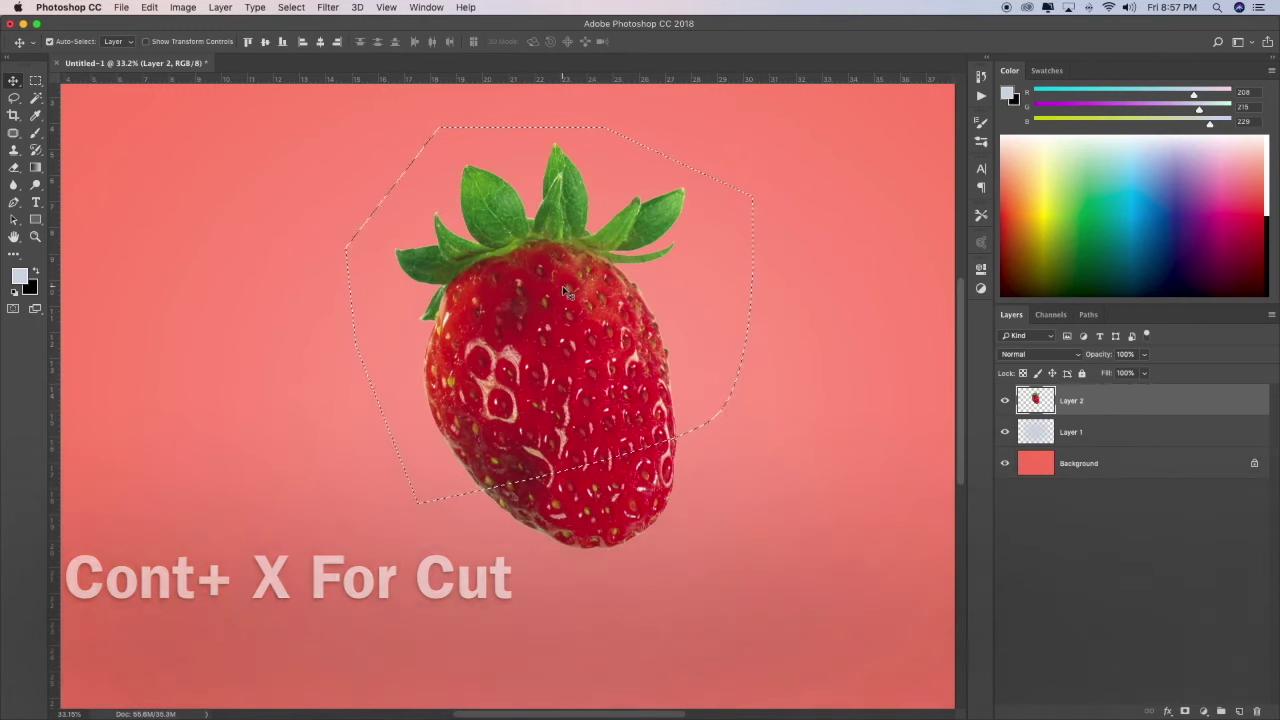
- Cut the selected top onto a new layer and lift it to open a gap
key("ctrl+x")
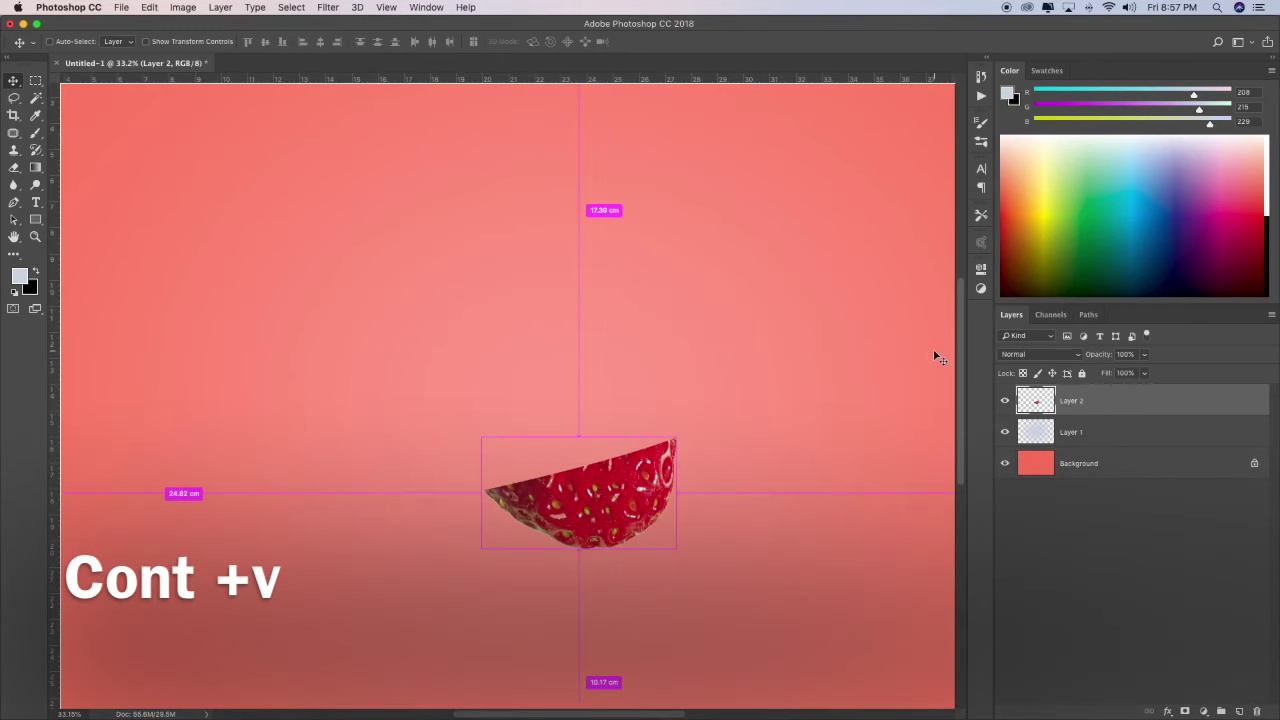
key("ctrl+v")
left_click_drag(457, 443, 486, 340)
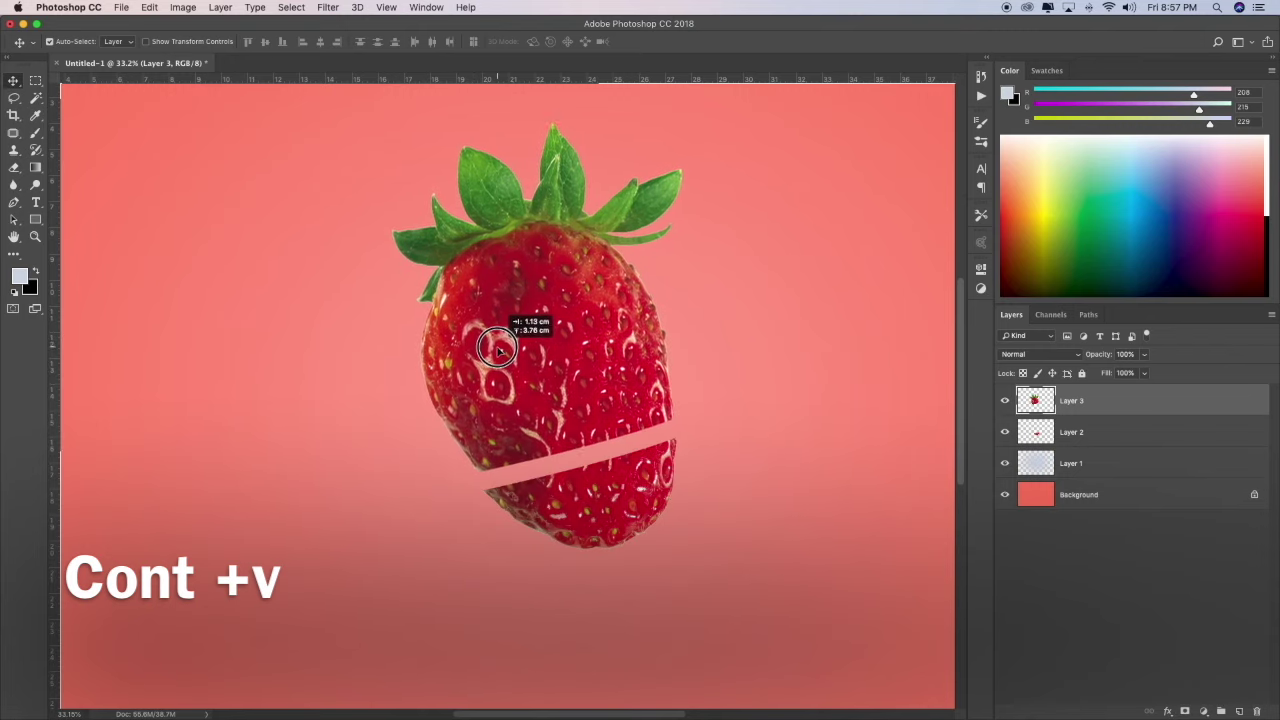
- Pen-path a second curved cut, cut it to new Layer 4, and lift it above the slice
left_click(13, 202)
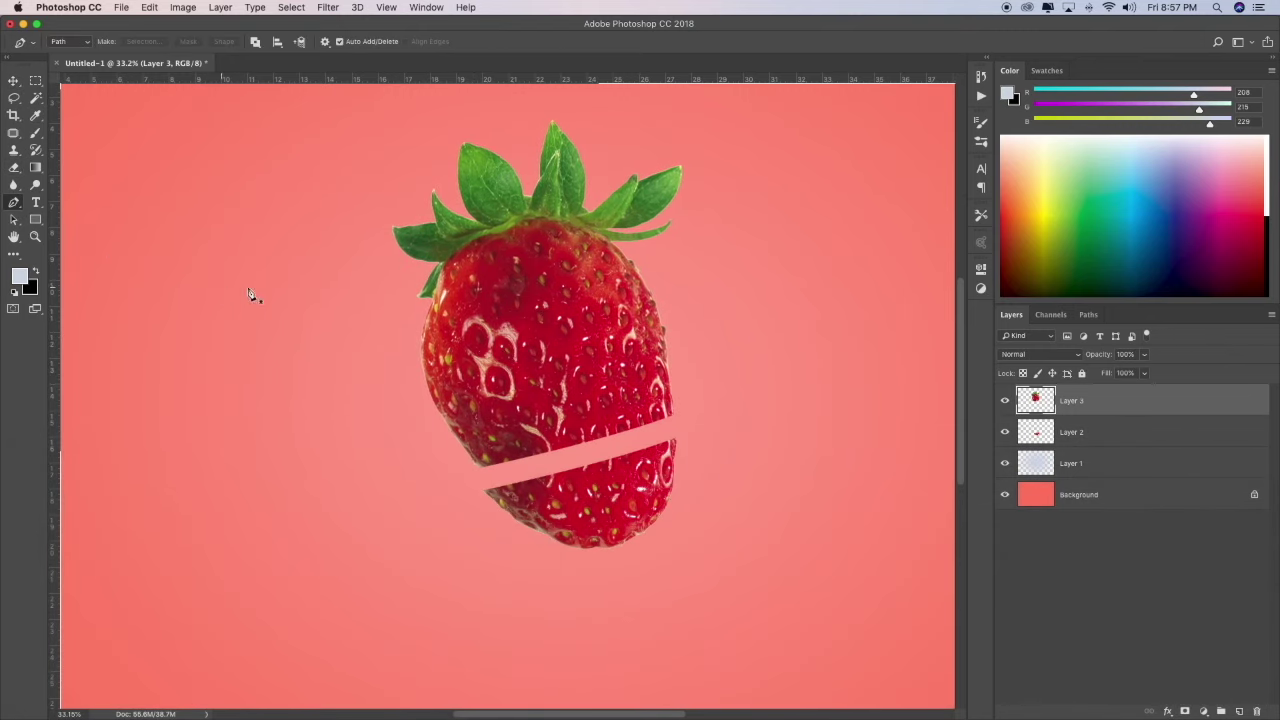
left_click_drag(503, 427, 515, 408)
left_click_drag(722, 355, 746, 337)
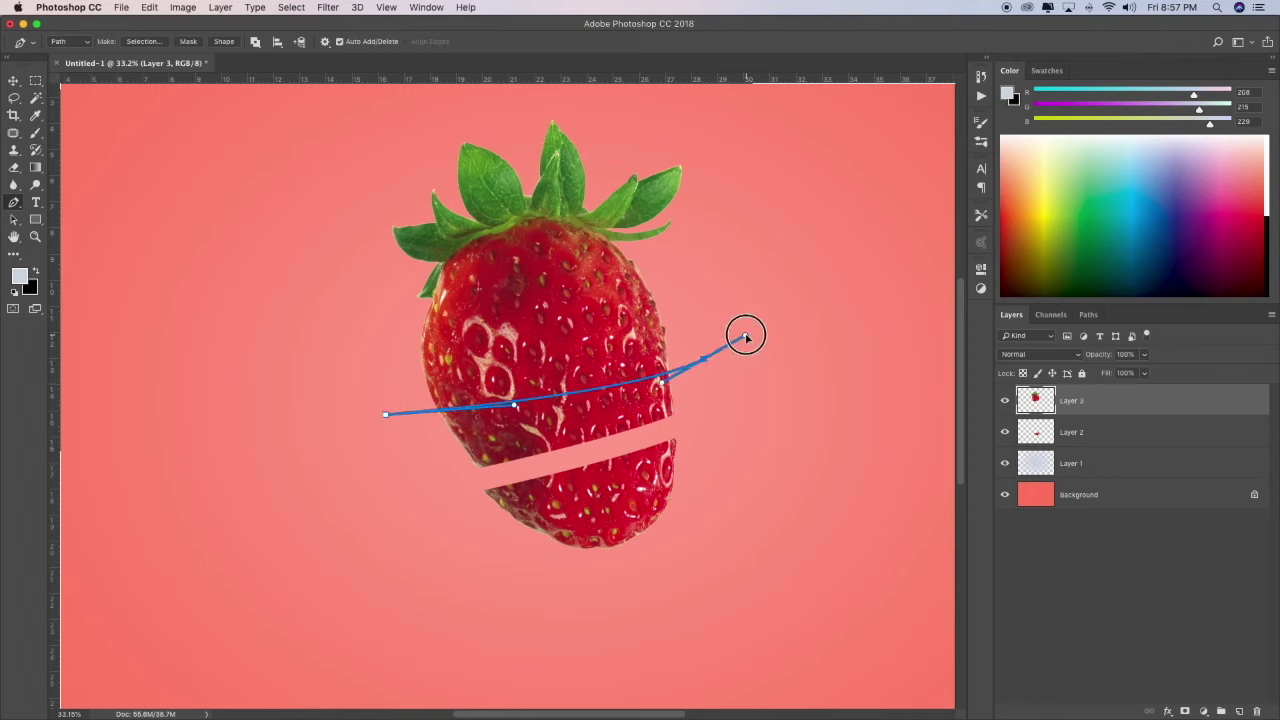
right_click(510, 392)
left_click(535, 437)
left_click(715, 291)
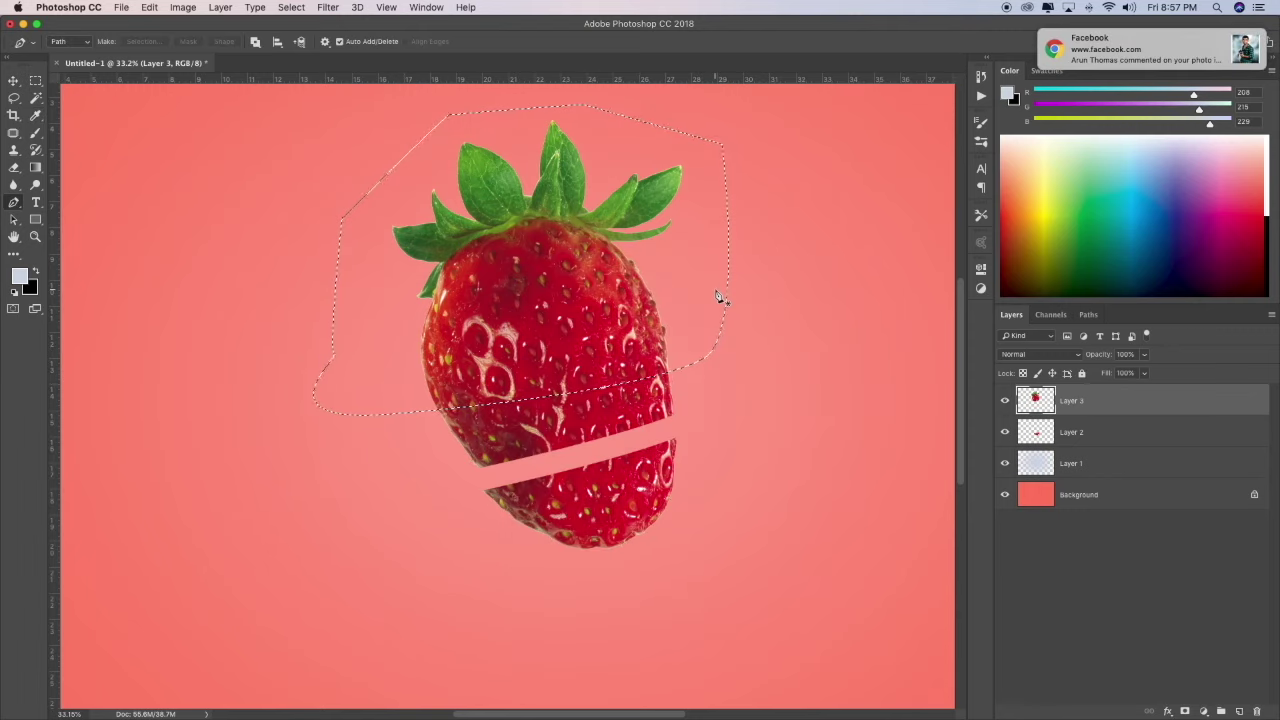
key("super+x")
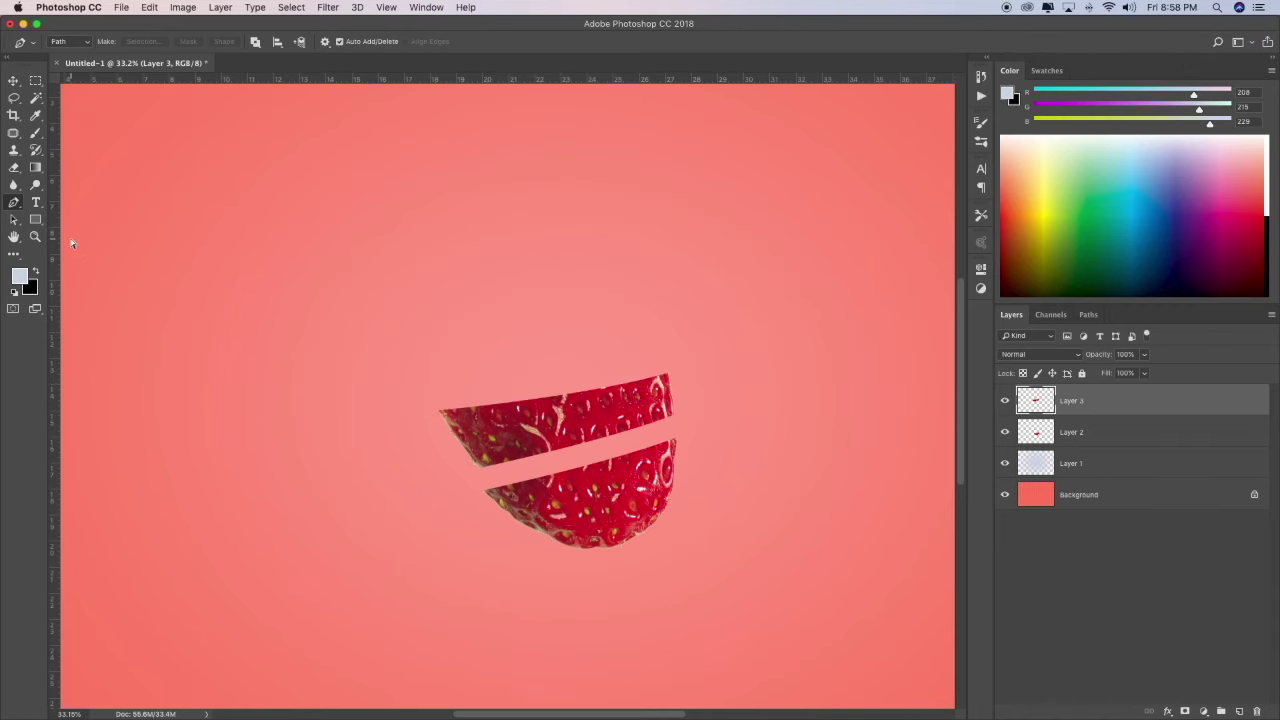
key("super+v")
key("v")
left_click_drag(500, 408, 527, 262)
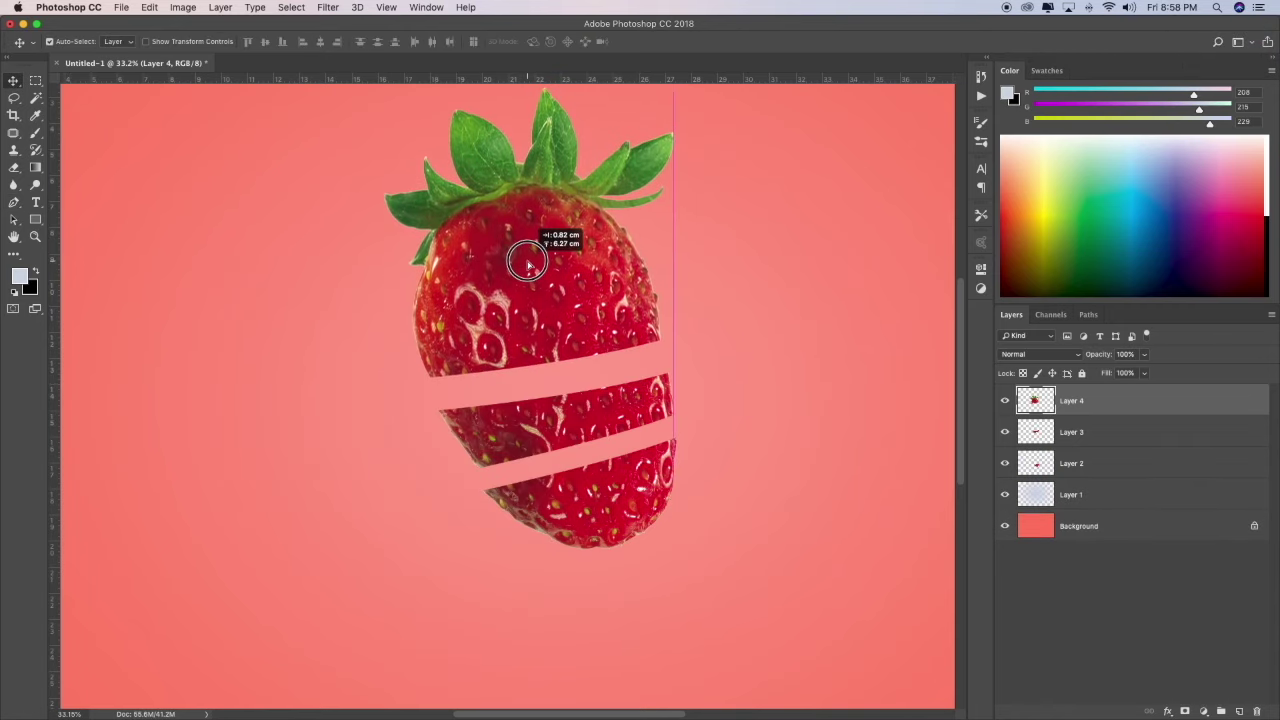
- Draw a closed Pen path around the strawberry's leafy top
scroll(380, 220, "up", 2)
key("p")
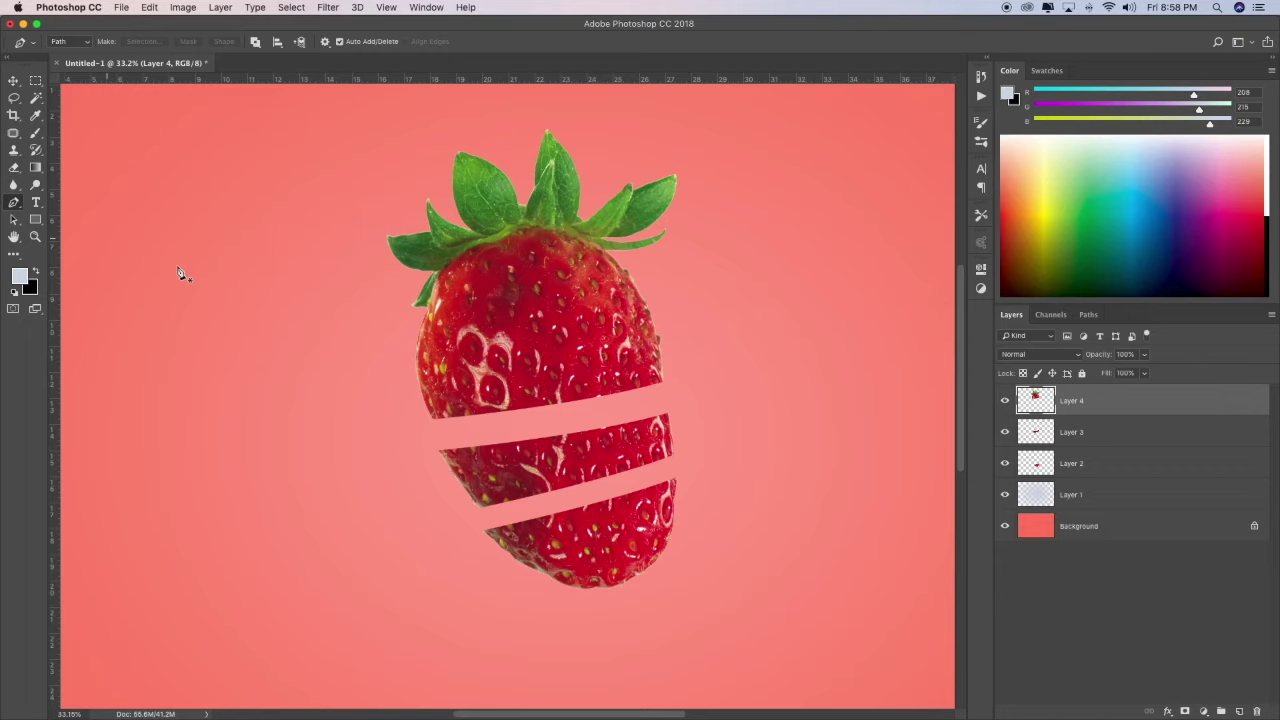
left_click(335, 332)
left_click_drag(676, 313, 766, 266)
left_click(716, 116)
left_click(480, 107)
left_click(320, 144)
- Turn the path into a selection and move the leafy top onto new Layer 5, raised above
right_click(549, 269)
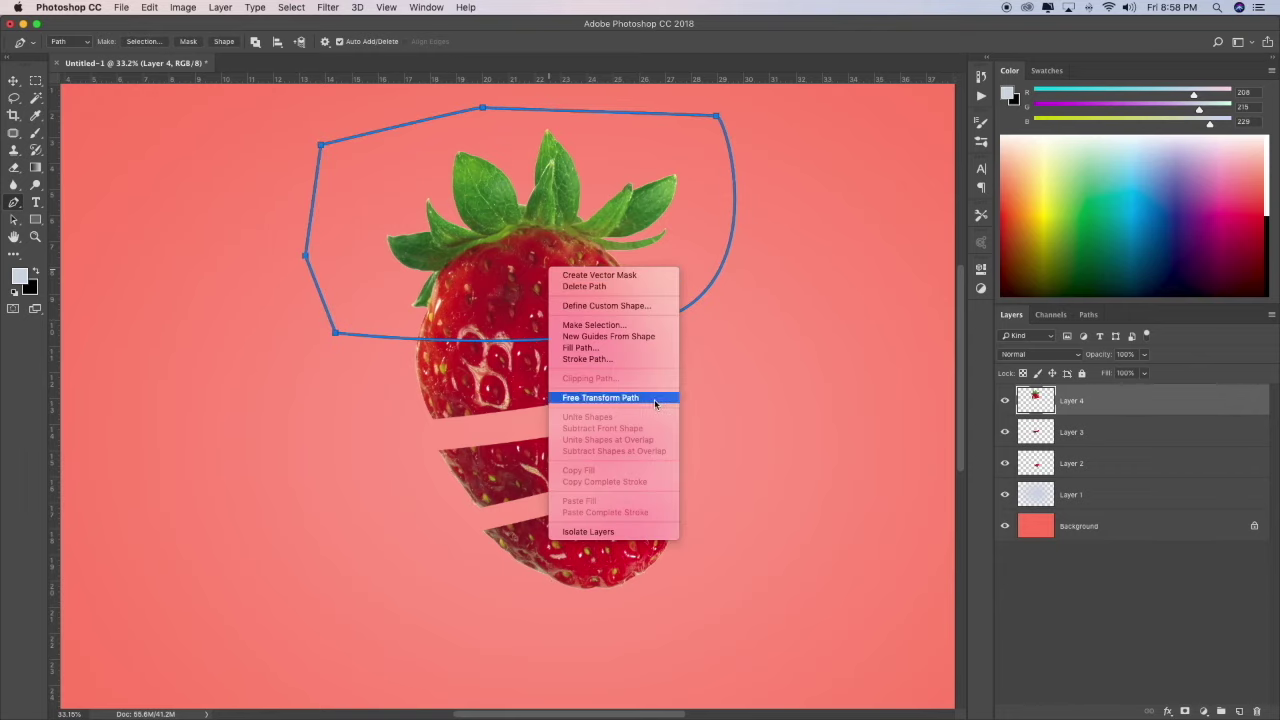
left_click(628, 327)
key("Return")
key("Delete")
key("ctrl+v")
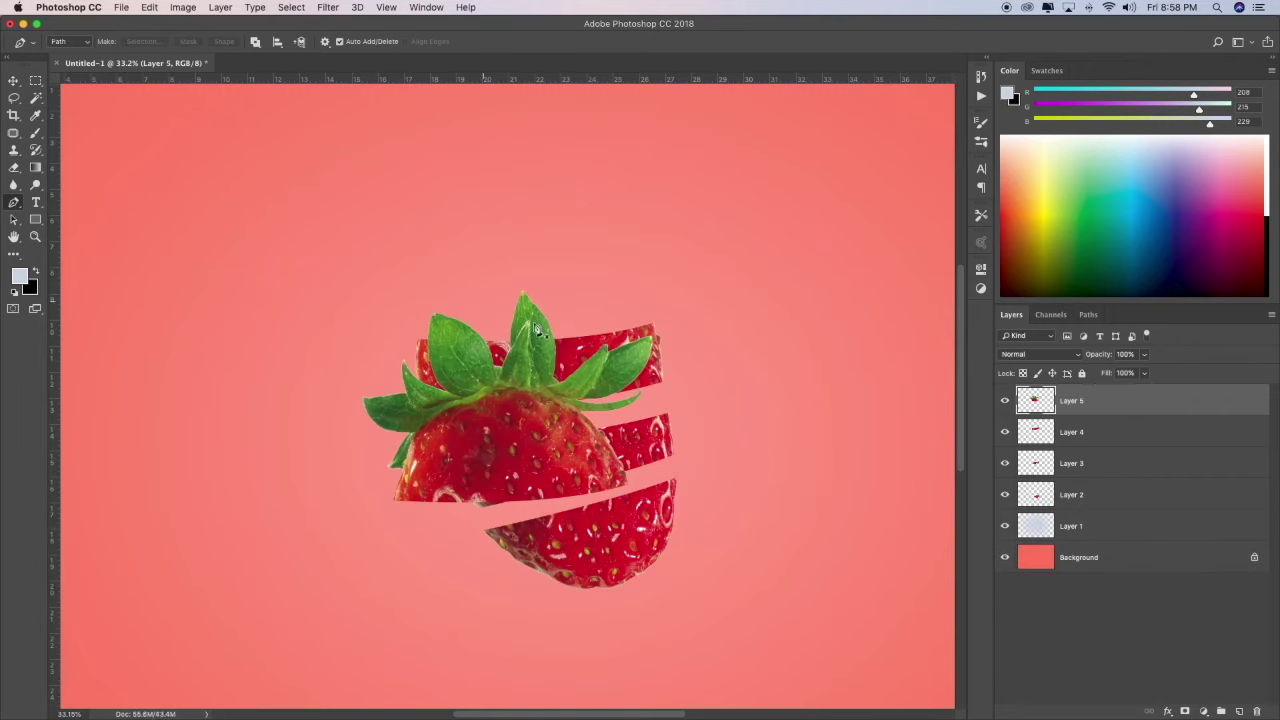
key("v")
left_click_drag(477, 455, 507, 243)
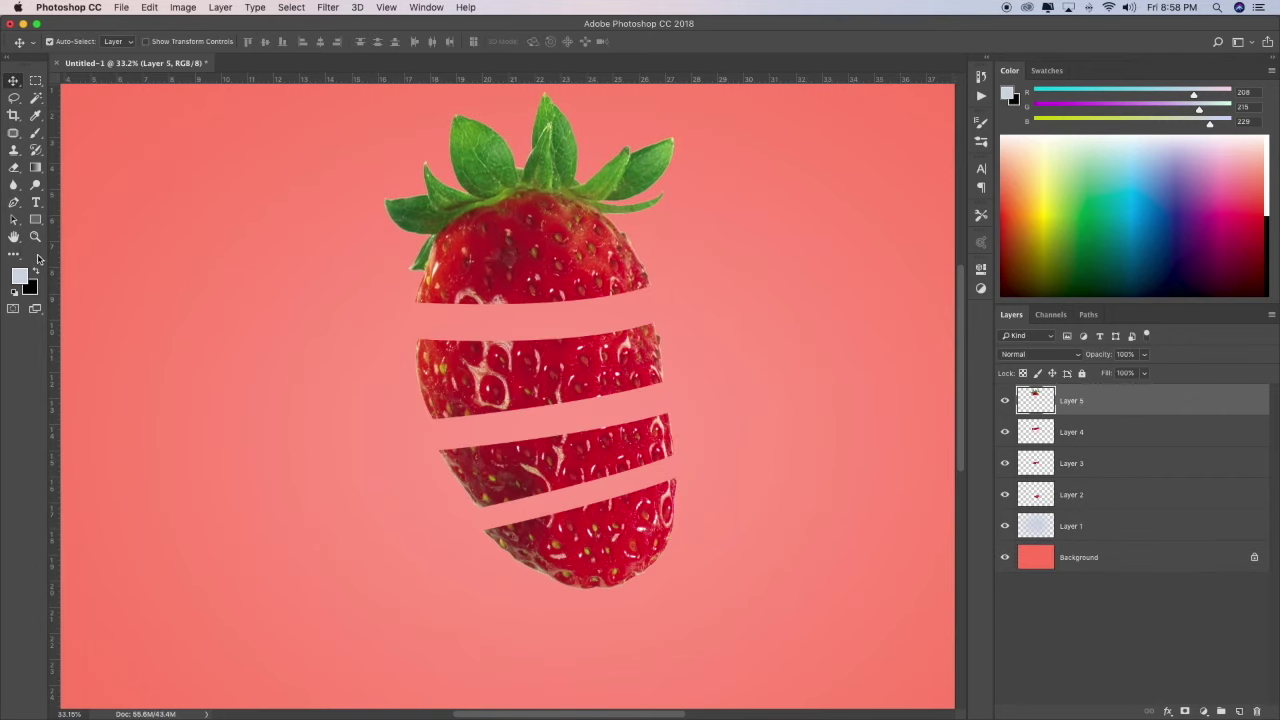
- Zoom out, shift and transform Layers 2–5 together, and mark an oval selection to their right
left_click(35, 237)
right_click(636, 410)
left_click(660, 416)
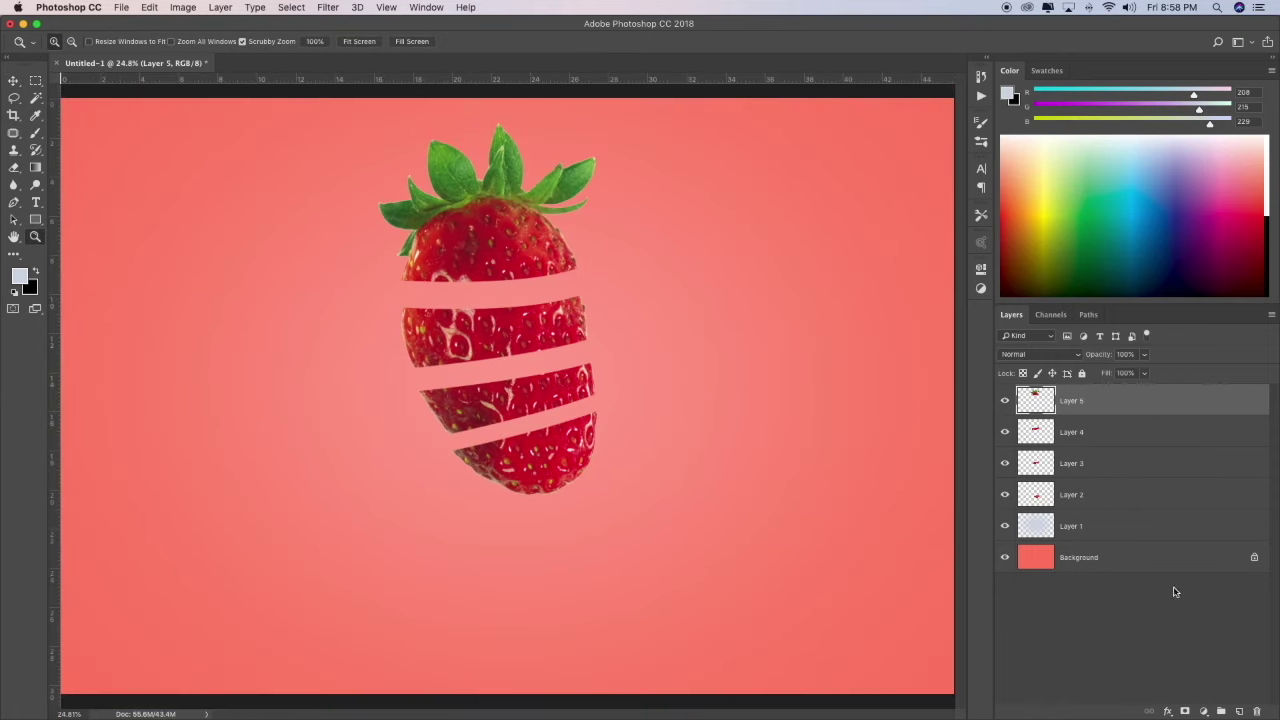
left_click(1122, 500, "shift")
key("v")
mouse_move(612, 522)
left_mouse_down()
mouse_move(612, 560)
mouse_move(646, 520)
left_mouse_up()
key("ctrl+t")
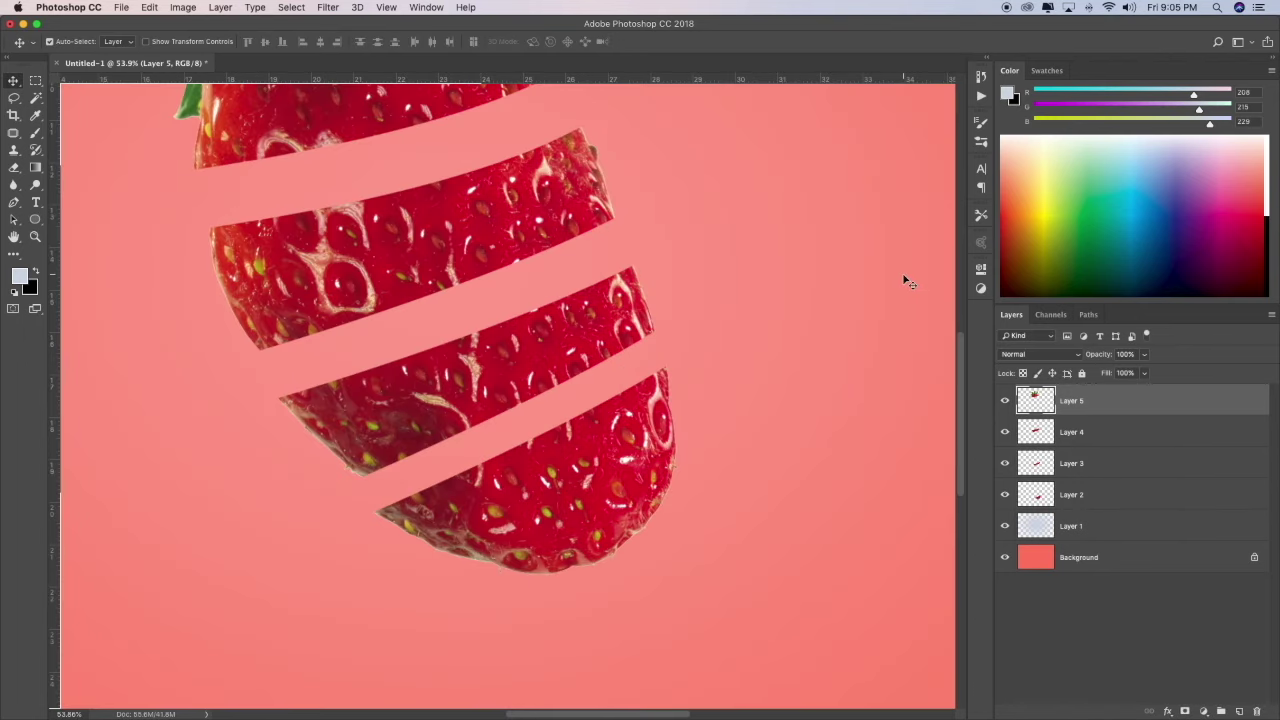
left_click_drag(35, 82, 98, 95)
left_click_drag(831, 300, 828, 296)
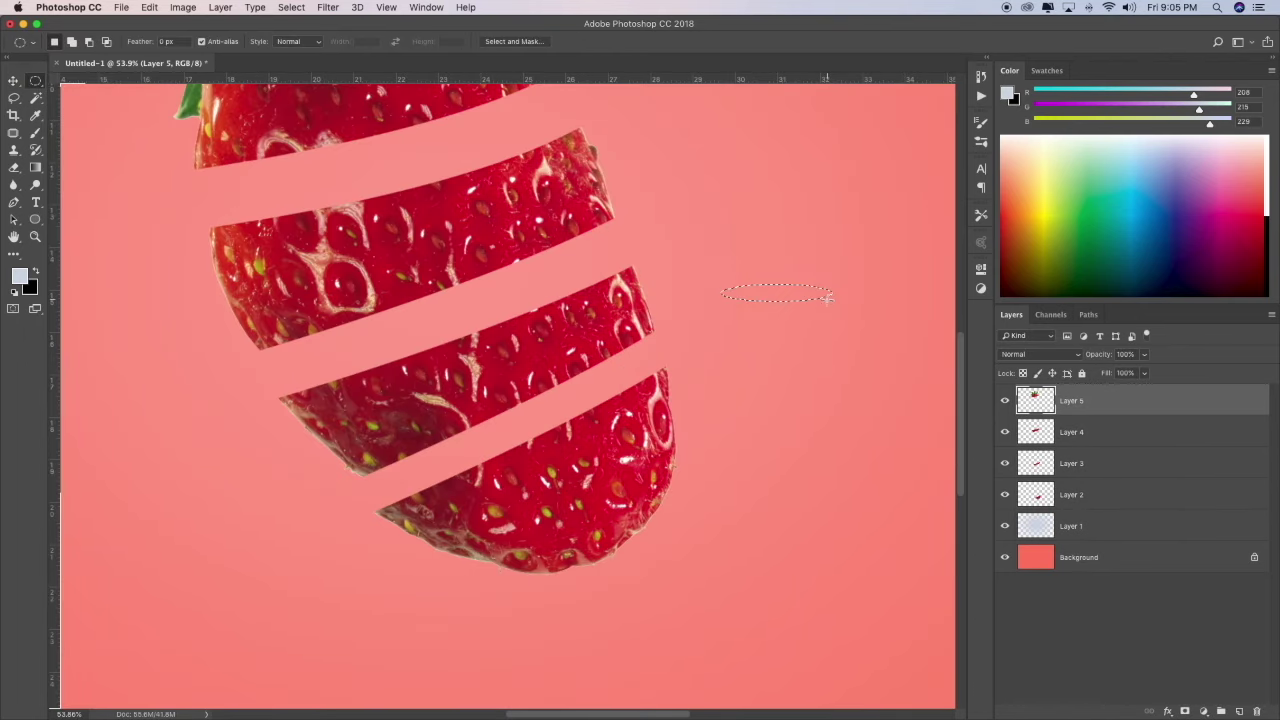
- Fill a wider oval on new Layer 6 with red sampled from the strawberry
left_click(1239, 711)
left_click_drag(722, 285, 860, 304)
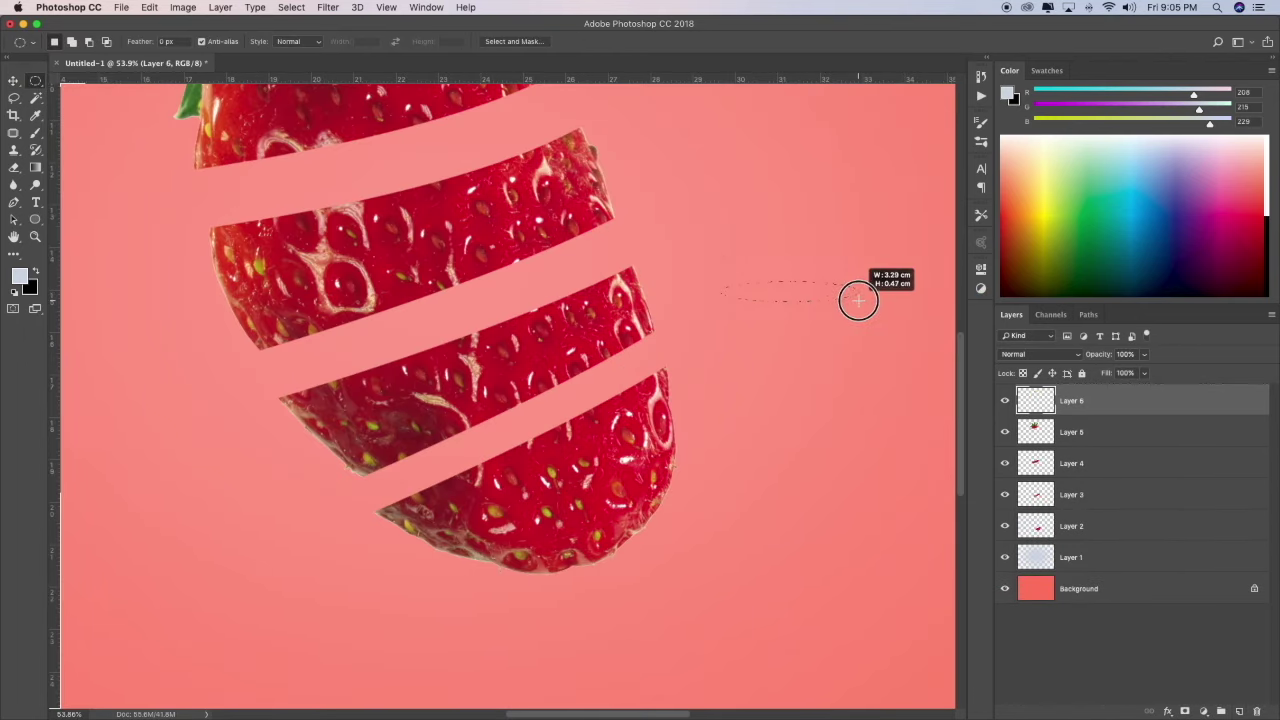
left_click(149, 7)
left_click(160, 214)
left_click(818, 204)
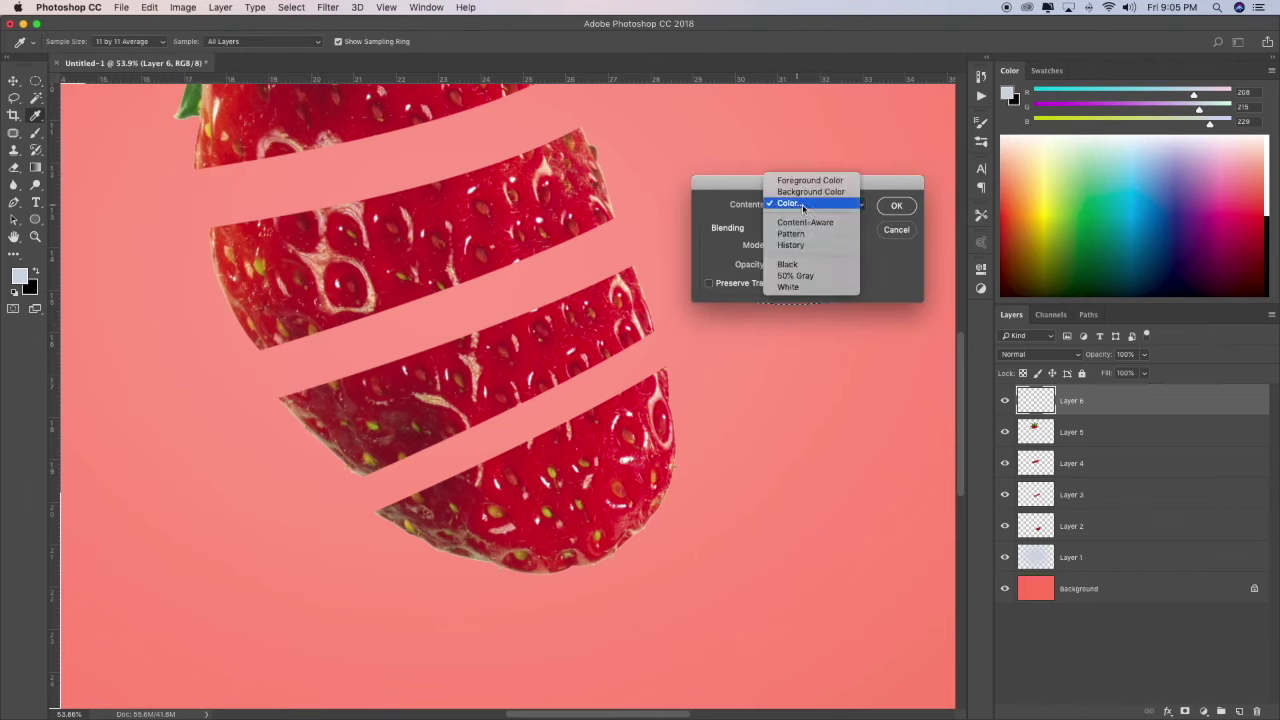
left_click(530, 325)
key("Return")
key("Return")
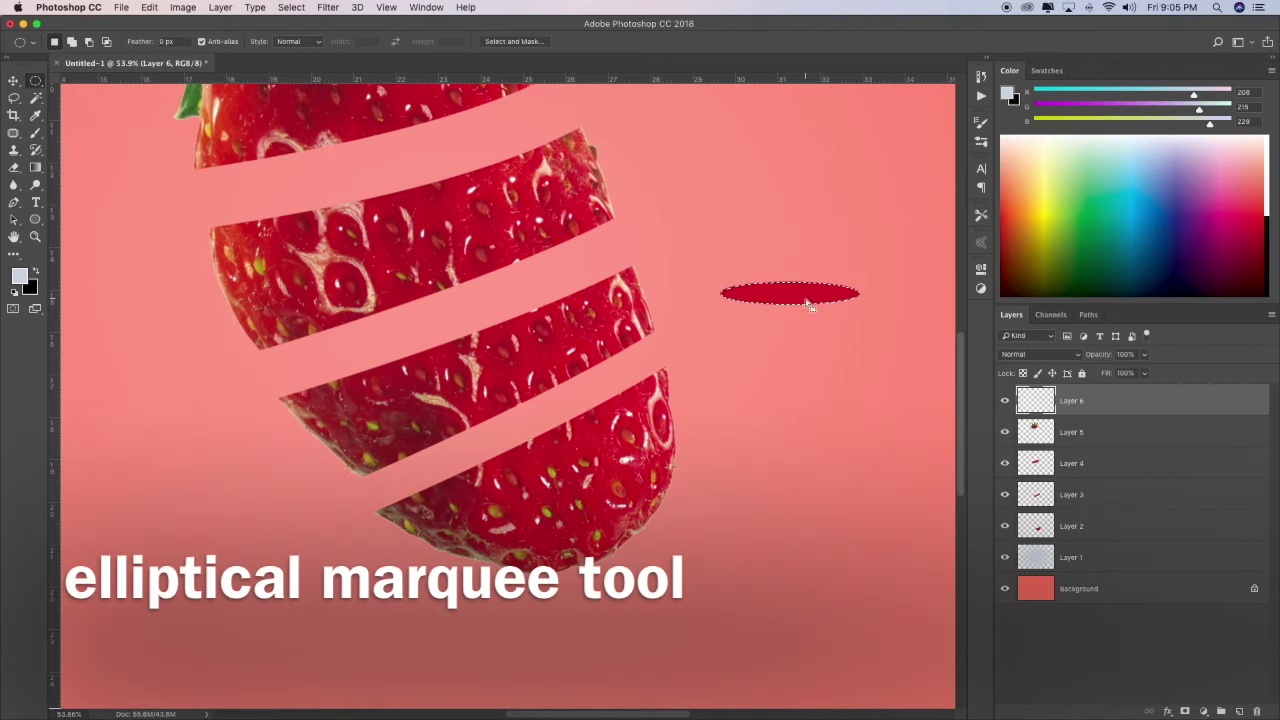
- Duplicate the red oval and move, tilt and stretch the copy over the lowest slice
key("super+j")
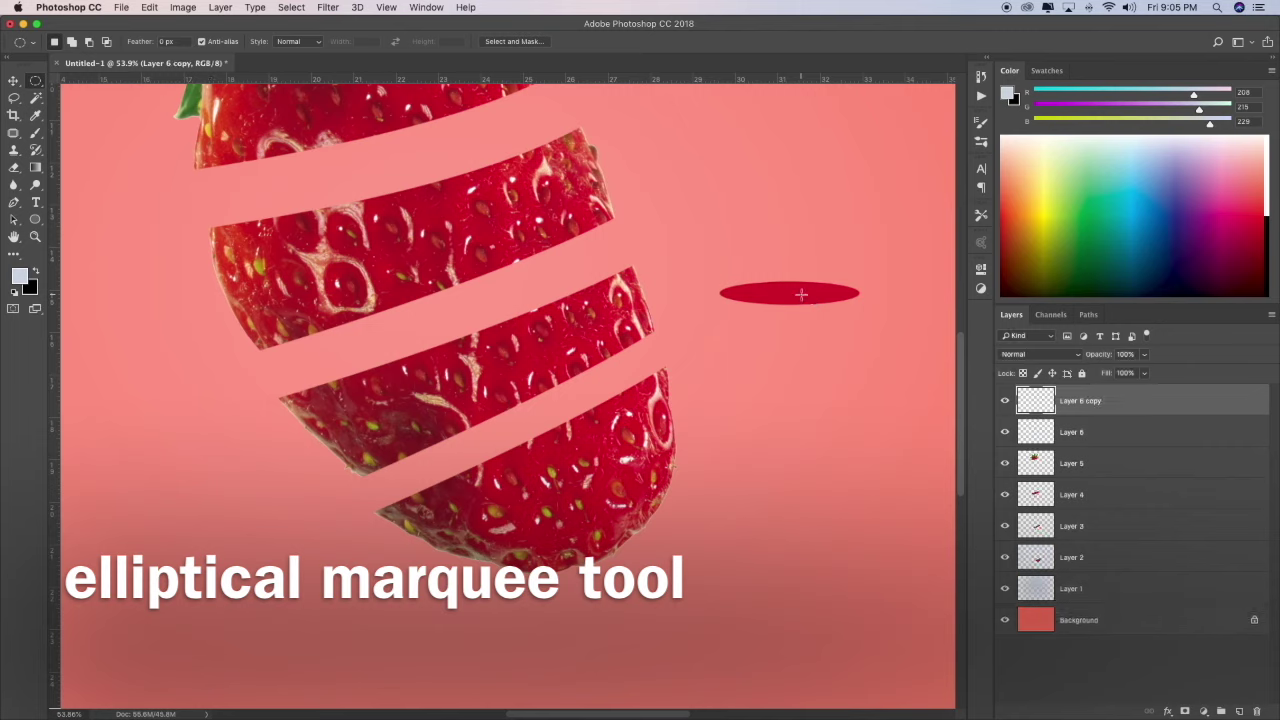
key("v")
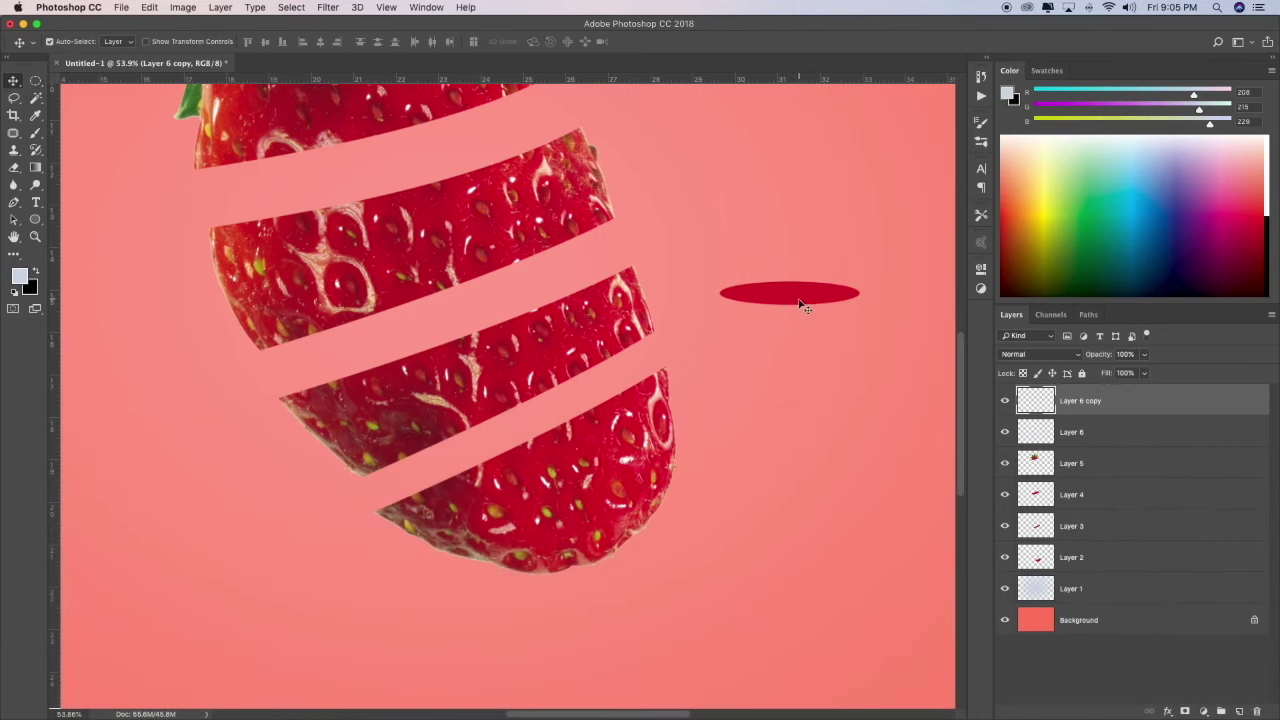
left_click_drag(803, 297, 604, 424)
key("super+t")
left_click_drag(703, 380, 690, 430)
left_click_drag(471, 457, 436, 490)
left_click_drag(507, 468, 677, 346)
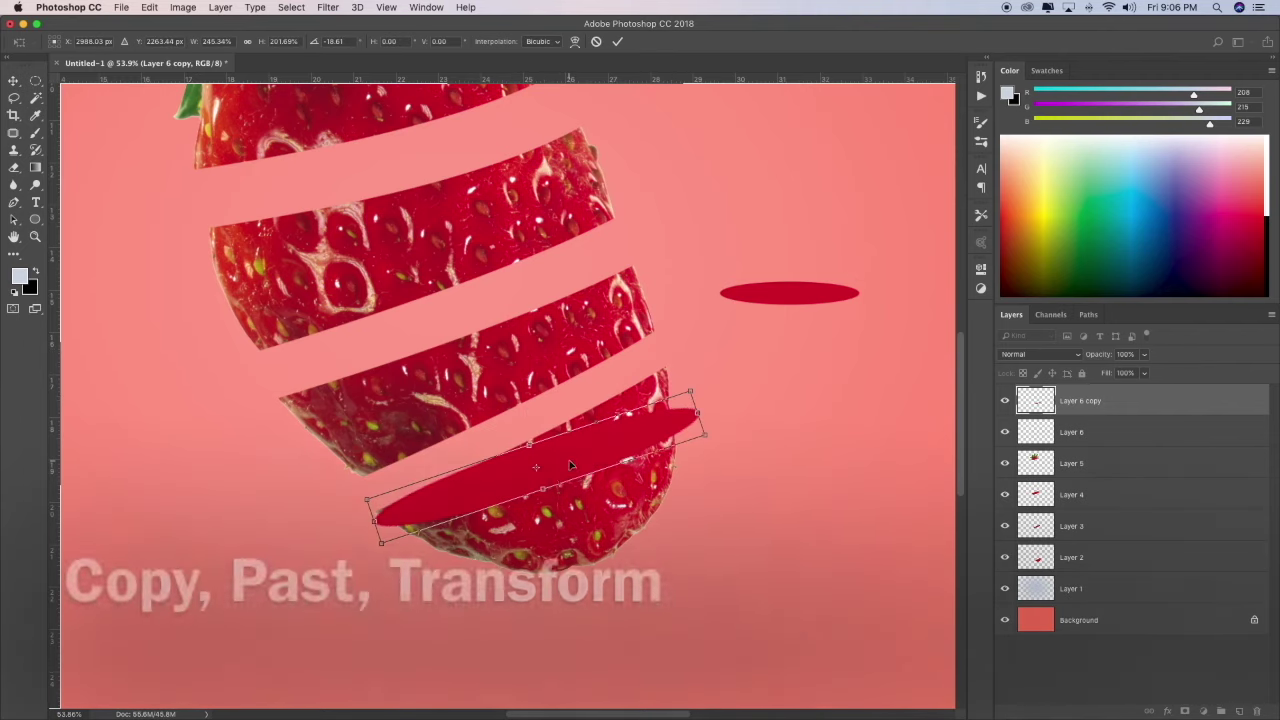
- Rotate the oval copy along the bottom slice's edge and shift it down slightly
key("Return")
scroll(537, 408, "up", 5)
key("super+t")
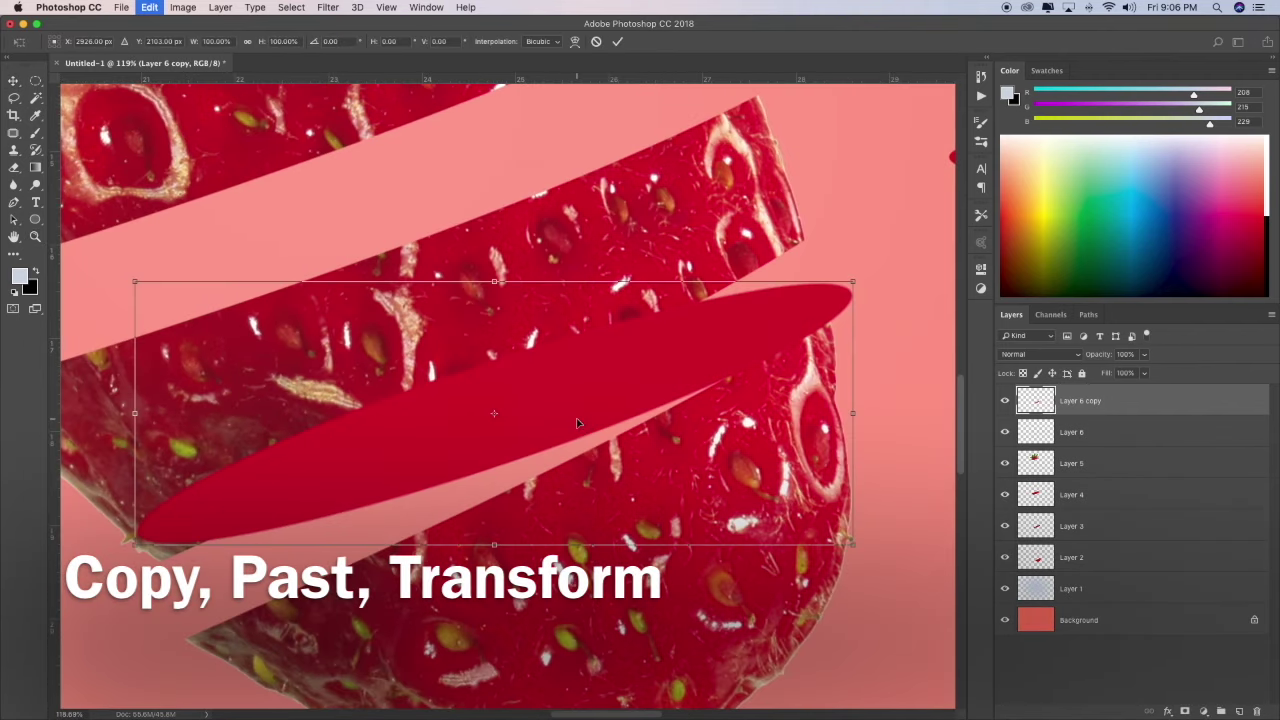
left_click_drag(125, 545, 271, 586)
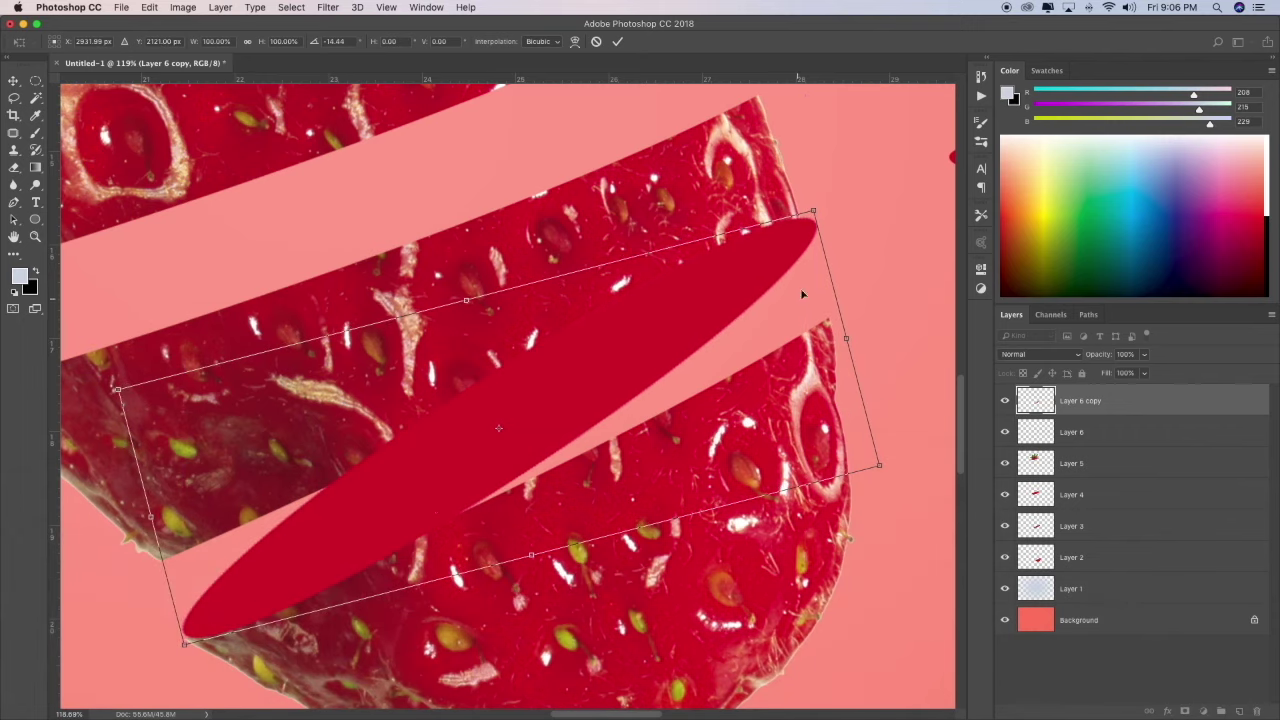
left_click_drag(814, 211, 903, 200)
mouse_move(515, 422)
left_mouse_down()
mouse_move(517, 460)
mouse_move(505, 441)
left_mouse_up()
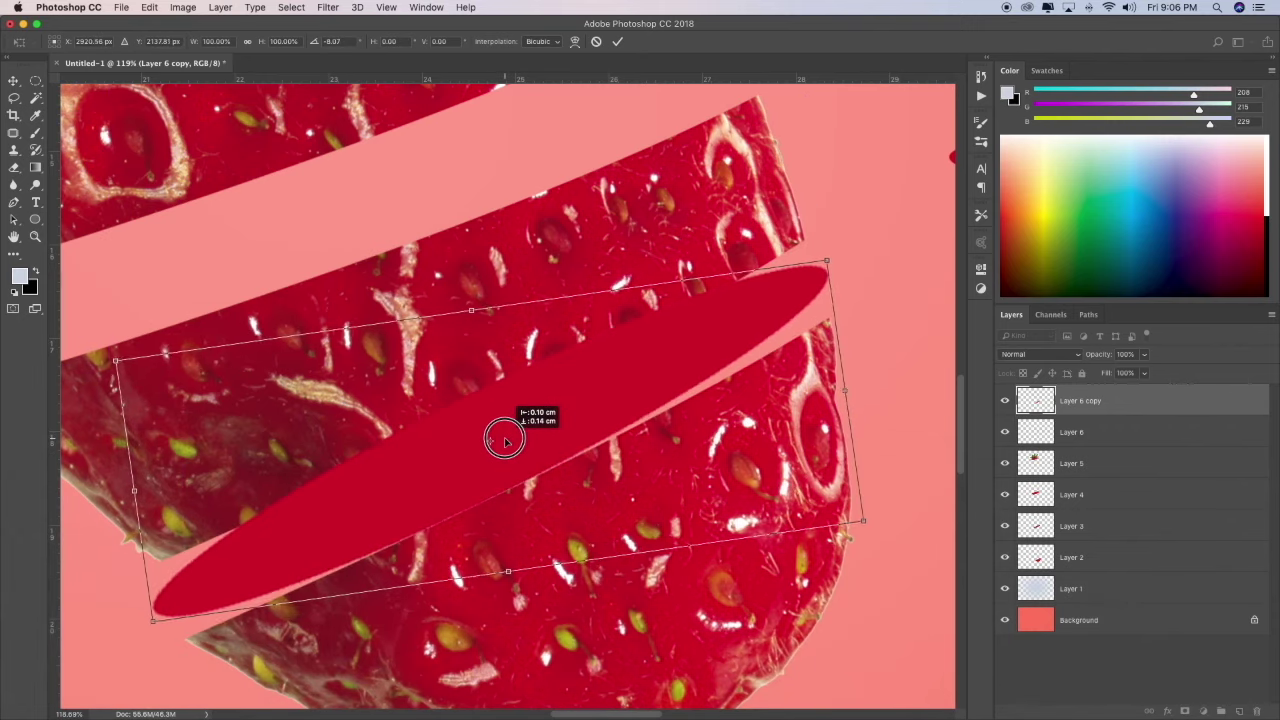
- Warp the oval copy's tips and edges to fit the top of the bottom slice
right_click(411, 404)
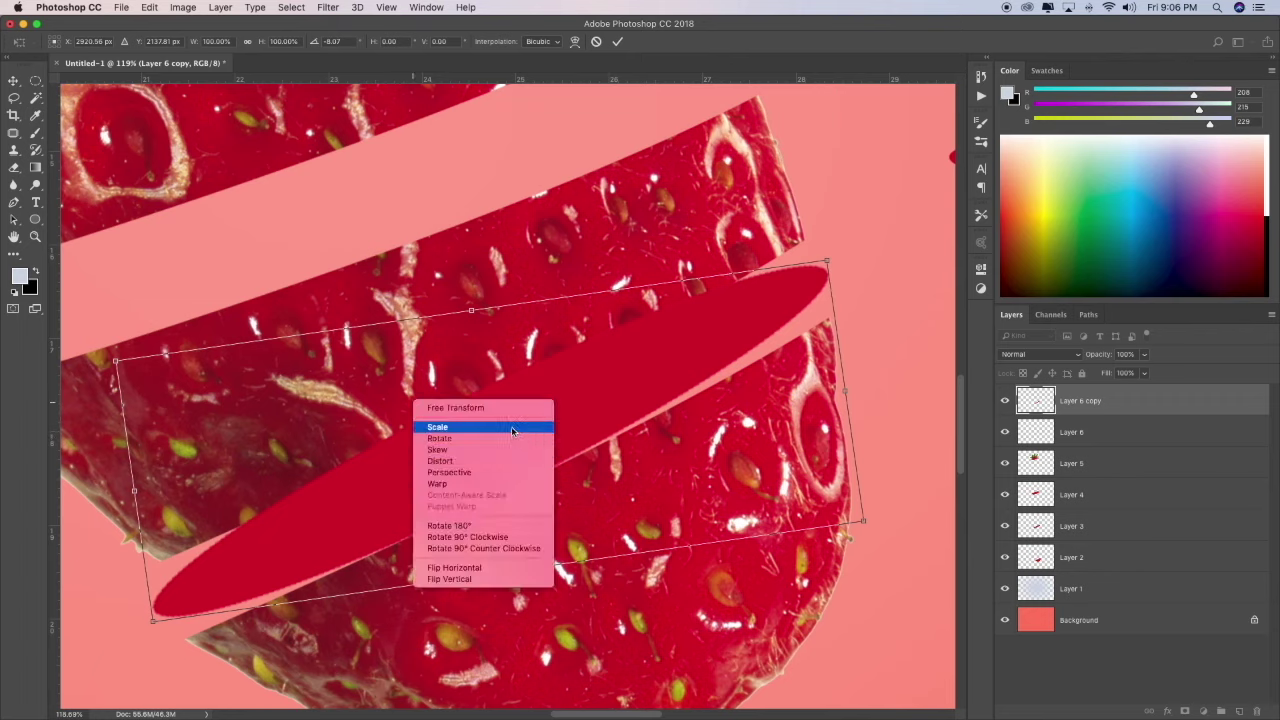
left_click(500, 484)
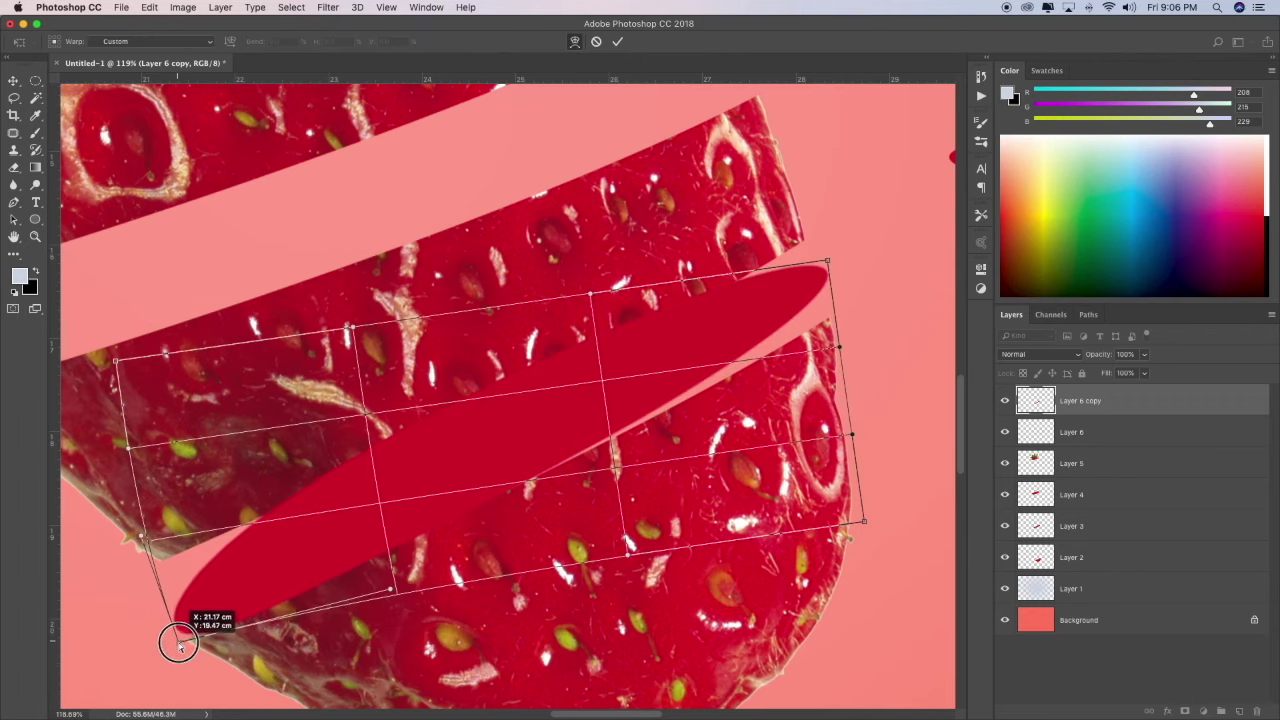
left_click_drag(154, 626, 181, 649)
left_click_drag(829, 262, 830, 311)
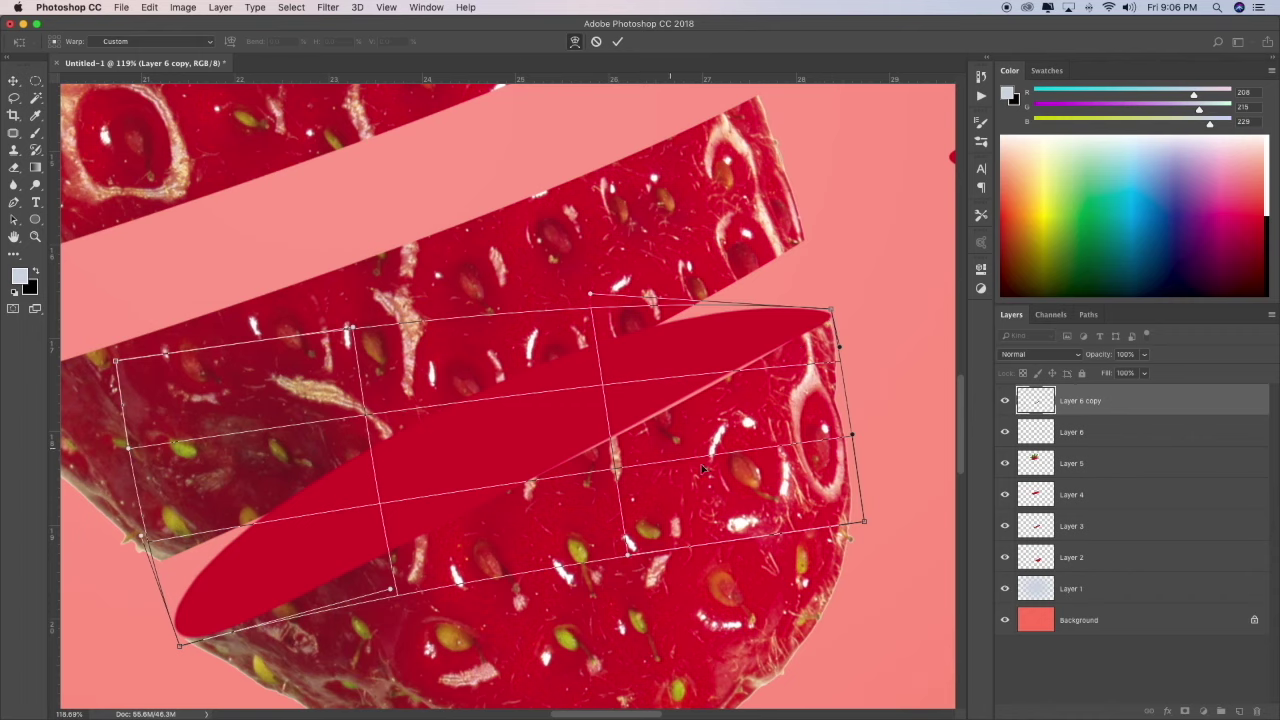
left_click_drag(629, 555, 647, 558)
left_click_drag(592, 297, 625, 328)
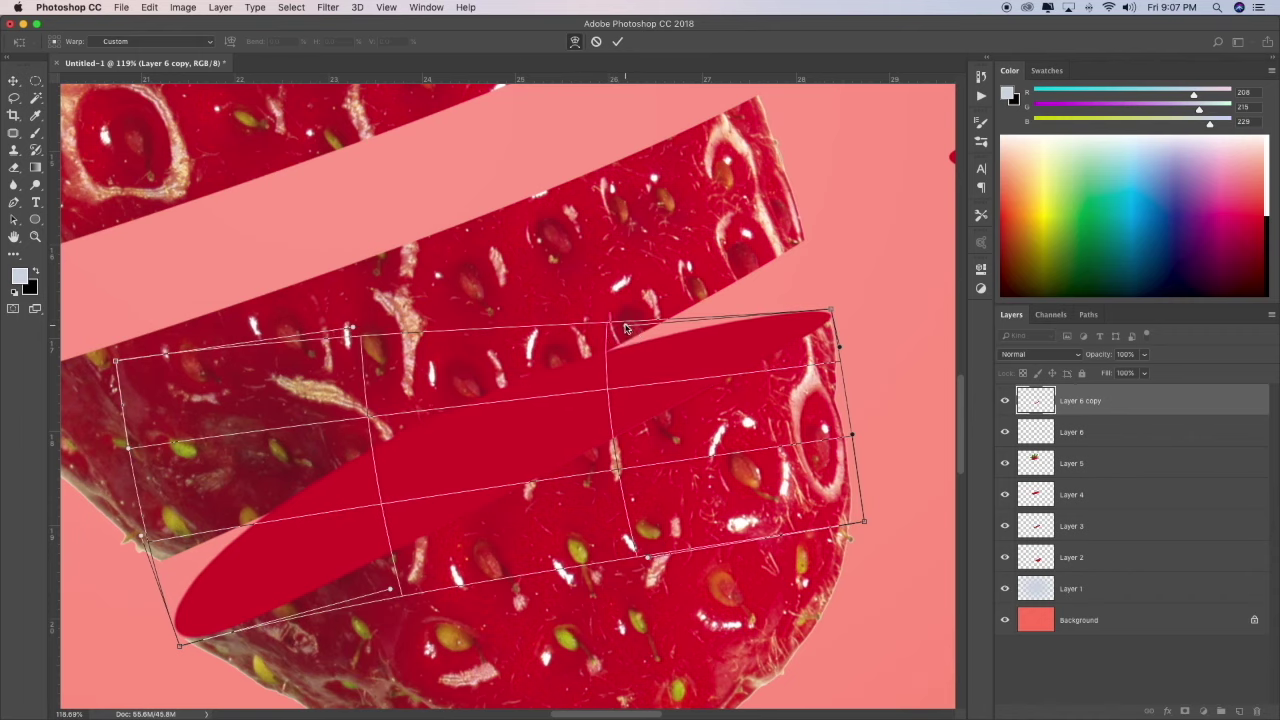
left_click_drag(380, 343, 422, 404)
mouse_move(118, 362)
left_mouse_down()
mouse_move(178, 449)
mouse_move(205, 465)
left_mouse_up()
key("Return")
- Fine-tune the oval copy's corners and rotation, then commit it as the slice's cut face
key("ctrl+t")
left_click_drag(173, 312, 179, 318)
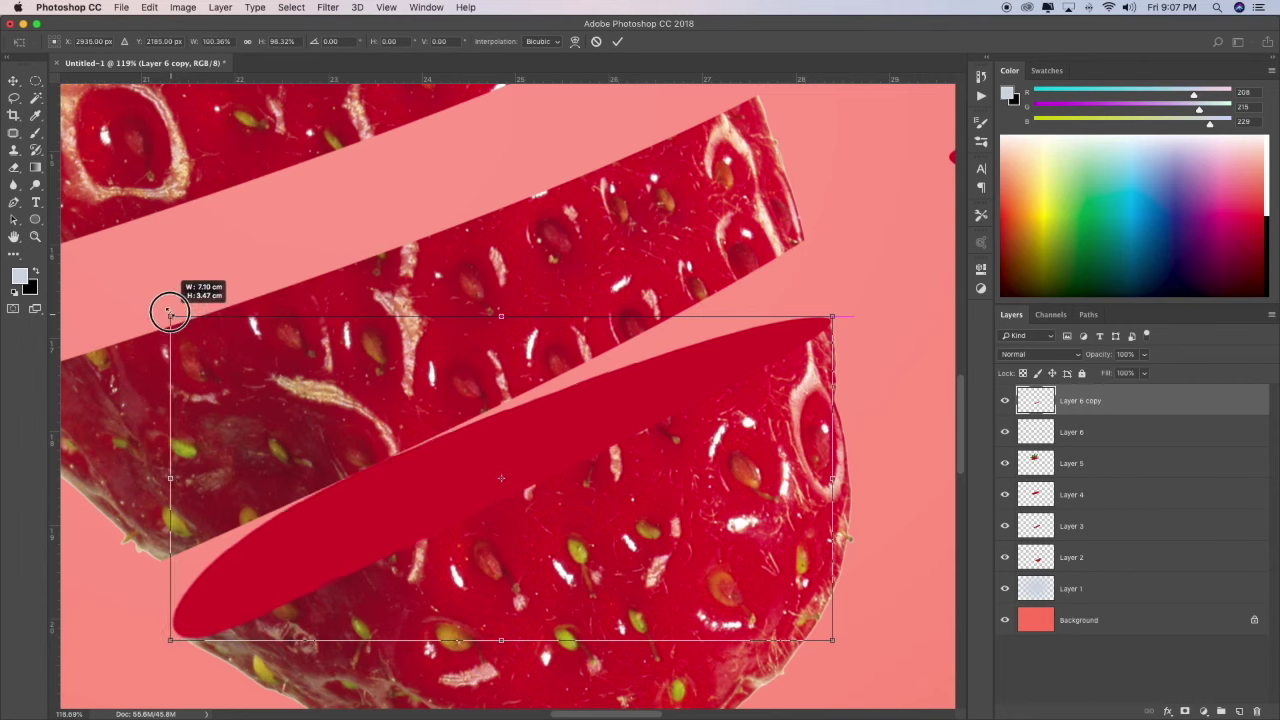
left_click_drag(186, 320, 170, 311)
mouse_move(197, 620)
left_mouse_down()
mouse_move(168, 634)
mouse_move(171, 623)
left_mouse_up()
left_click_drag(172, 313, 180, 303)
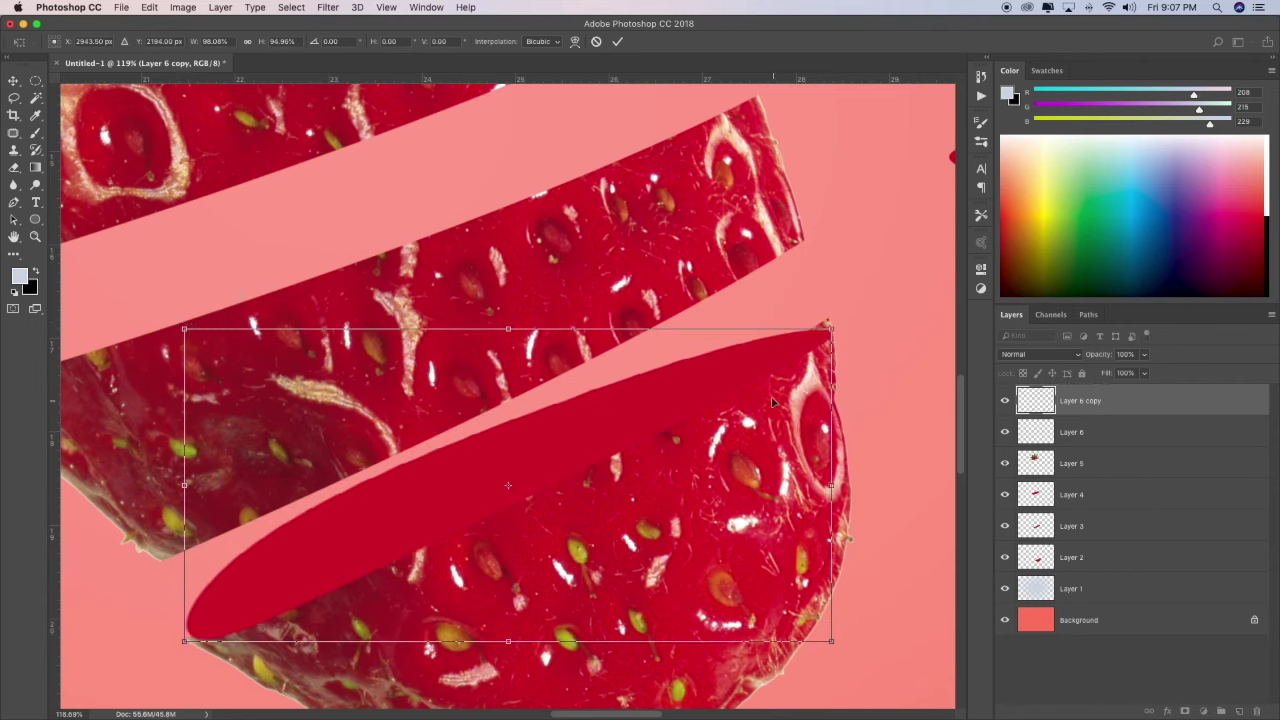
left_click_drag(851, 321, 846, 306)
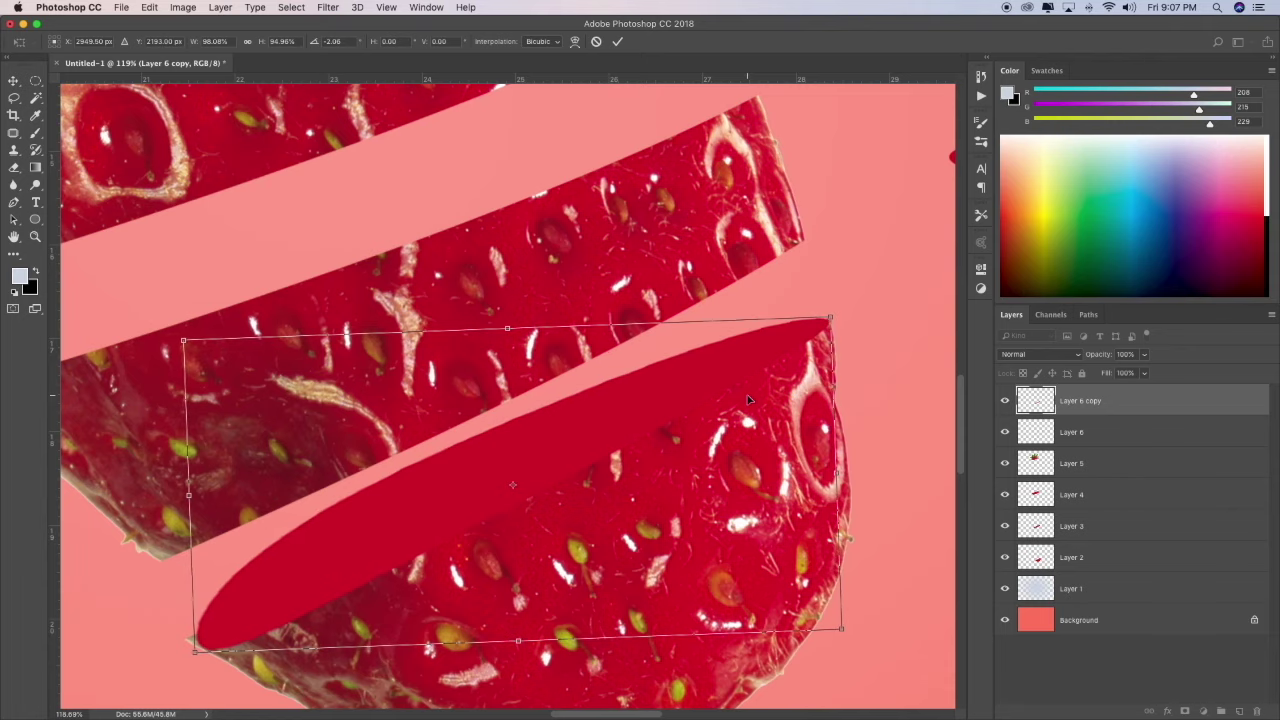
left_click_drag(744, 404, 748, 400)
left_click_drag(194, 646, 184, 640)
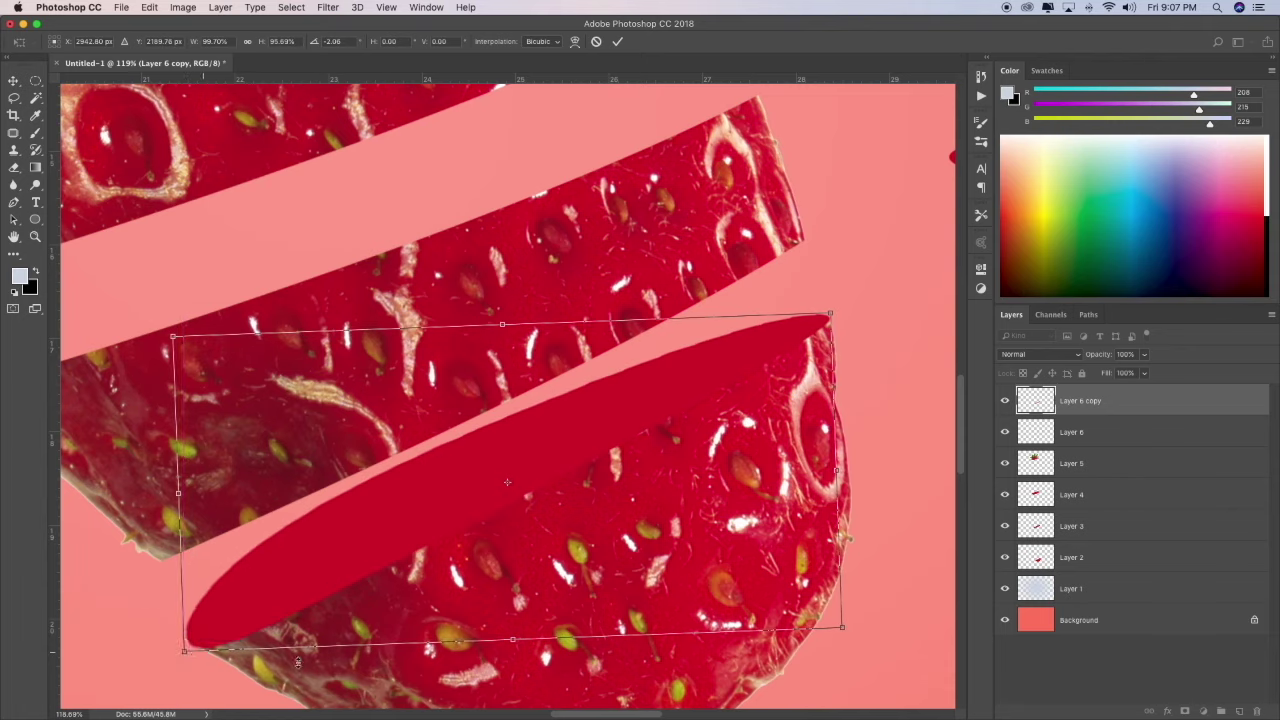
key("Return")
- At 35% fill, trace the bottom slice edge with the Pen, delete the overhang, restore 100% fill
key("z")
key("v")
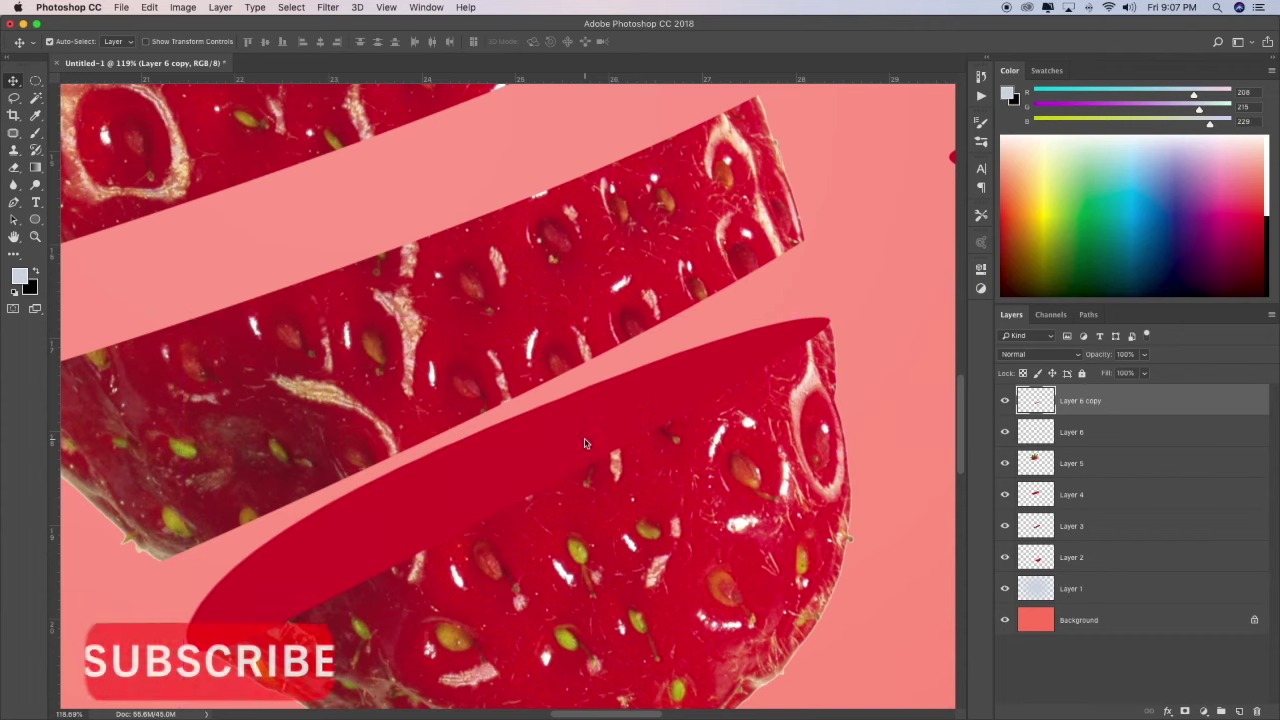
key("shift+3")
key("shift+5")
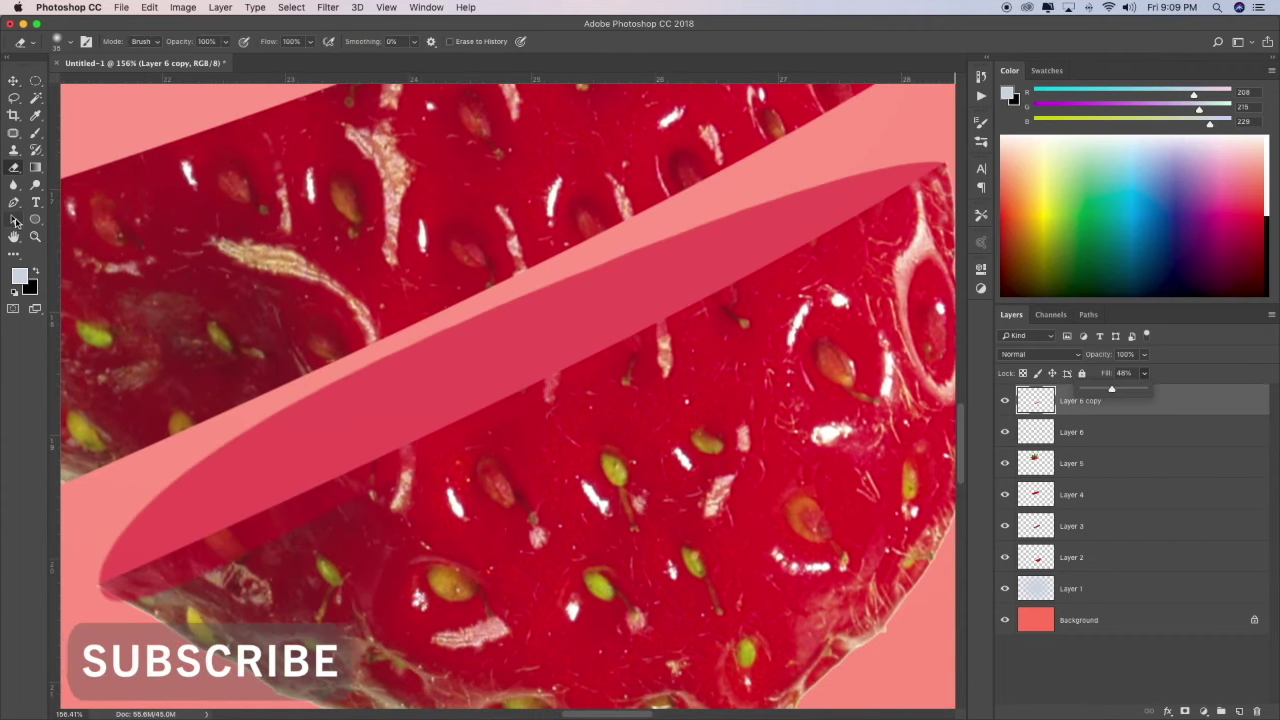
left_click(14, 219)
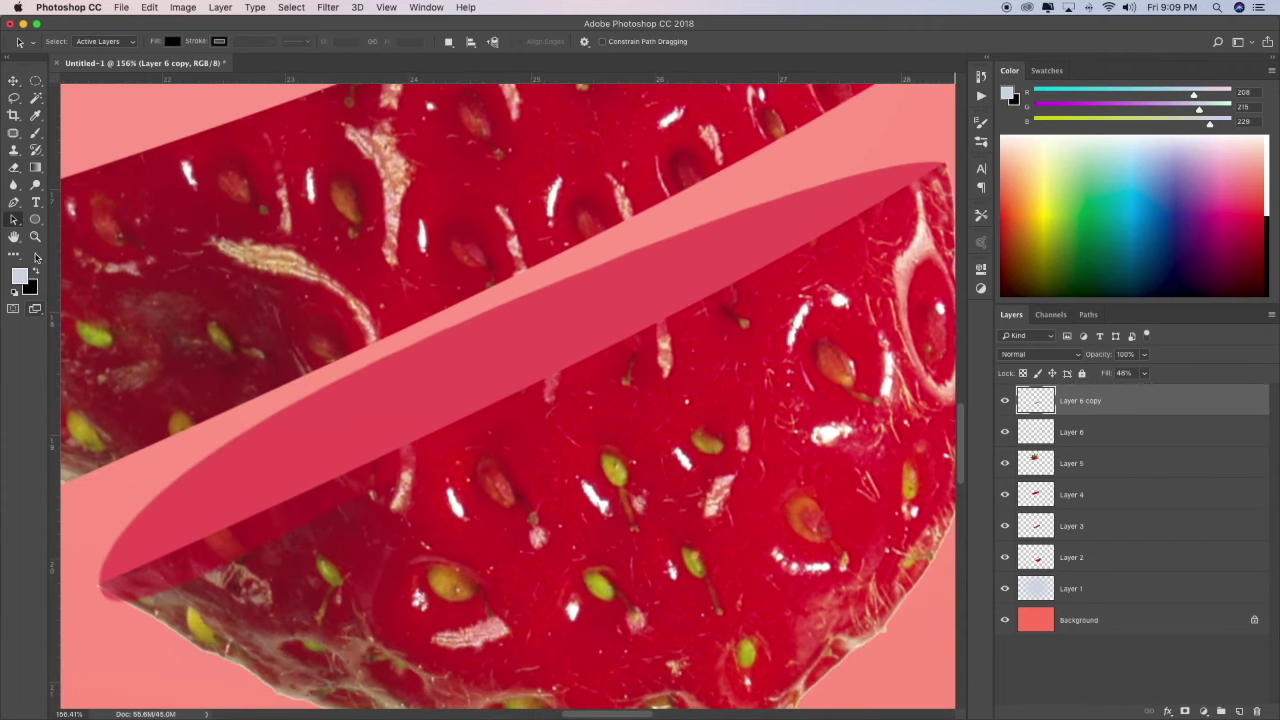
key("p")
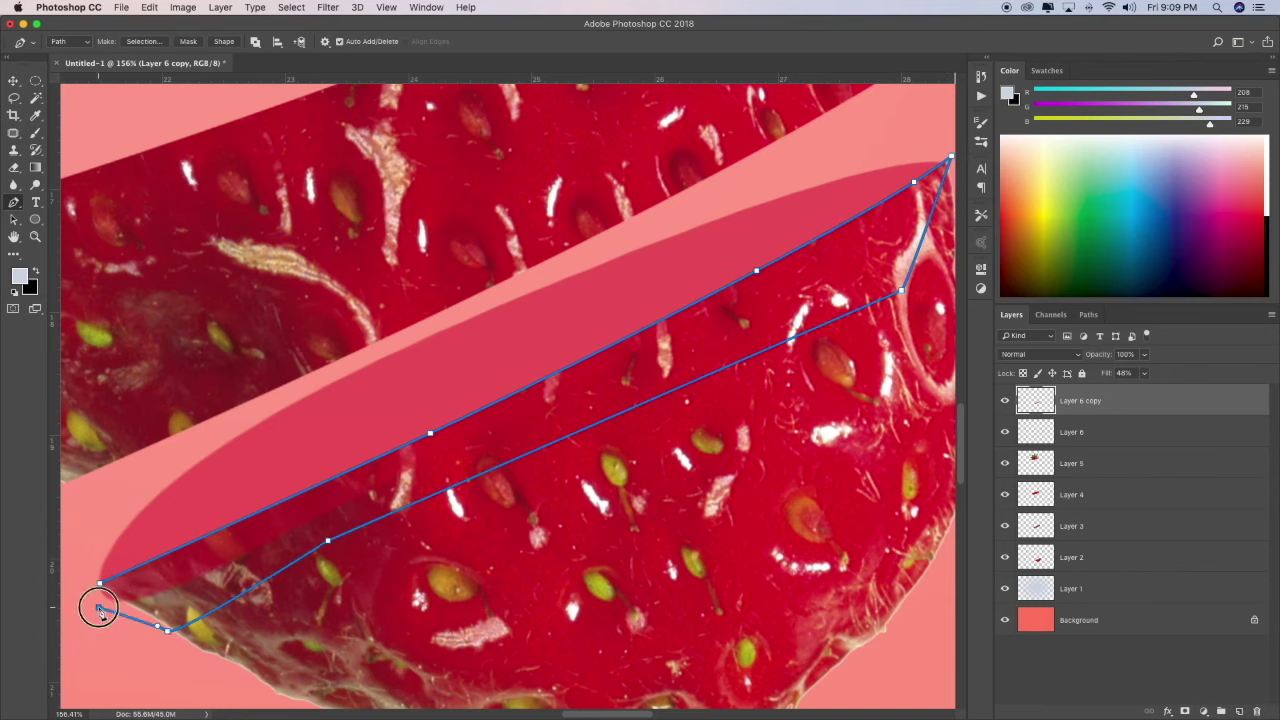
right_click(207, 565)
left_click(265, 608)
left_click(713, 283)
right_click(663, 343)
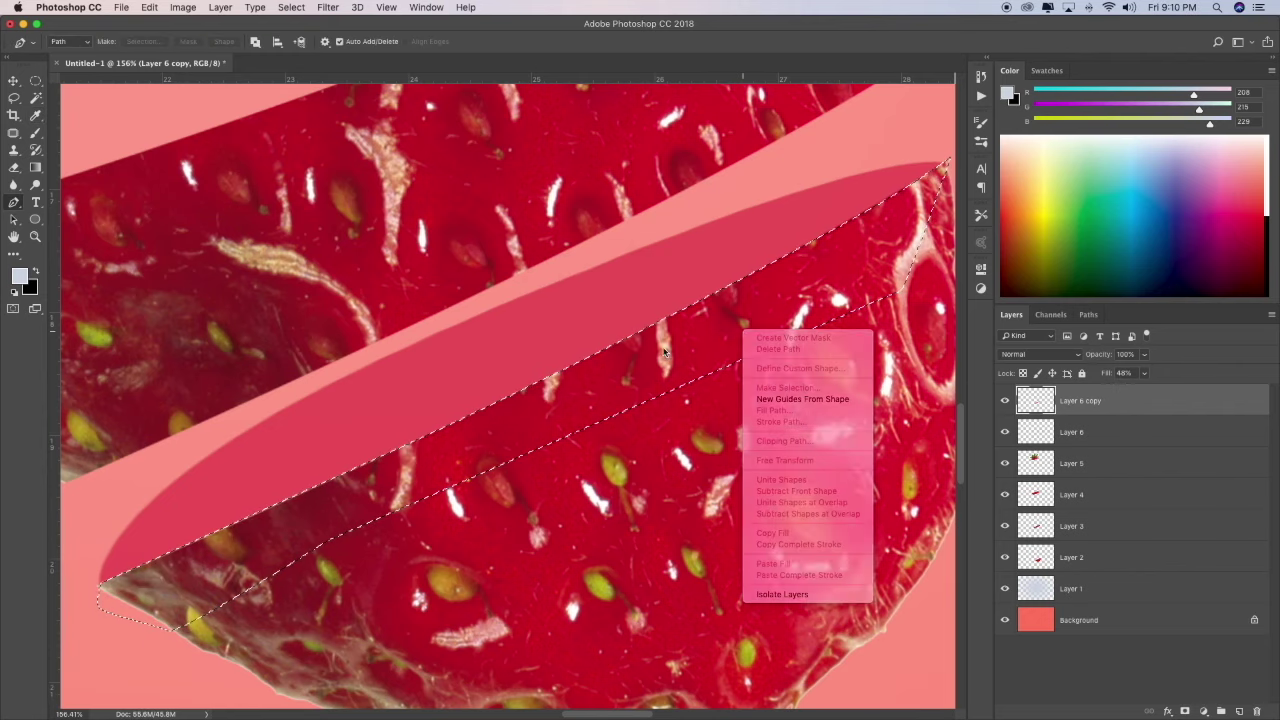
key("ctrl+d")
left_click_drag(1144, 373, 1262, 405)
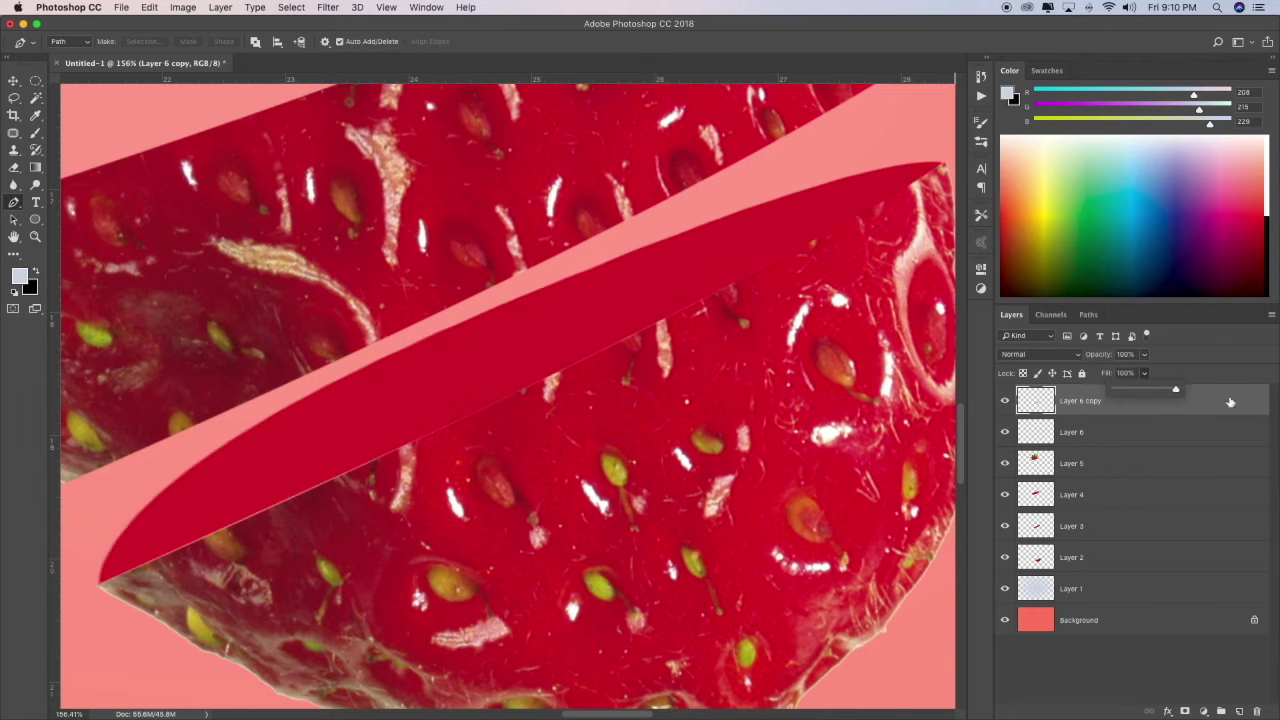
- Alt-drag Layer 6's red oval to create a copy above the middle slice
right_click(648, 452)
key("Escape")
key("ctrl+0")
key("v")
right_click(685, 395)
left_click(685, 395)
mouse_move(685, 395)
left_mouse_down()
mouse_move(810, 220)
mouse_move(743, 290)
mouse_move(560, 400)
mouse_move(641, 418)
mouse_move(572, 410)
left_mouse_up()
key("z")
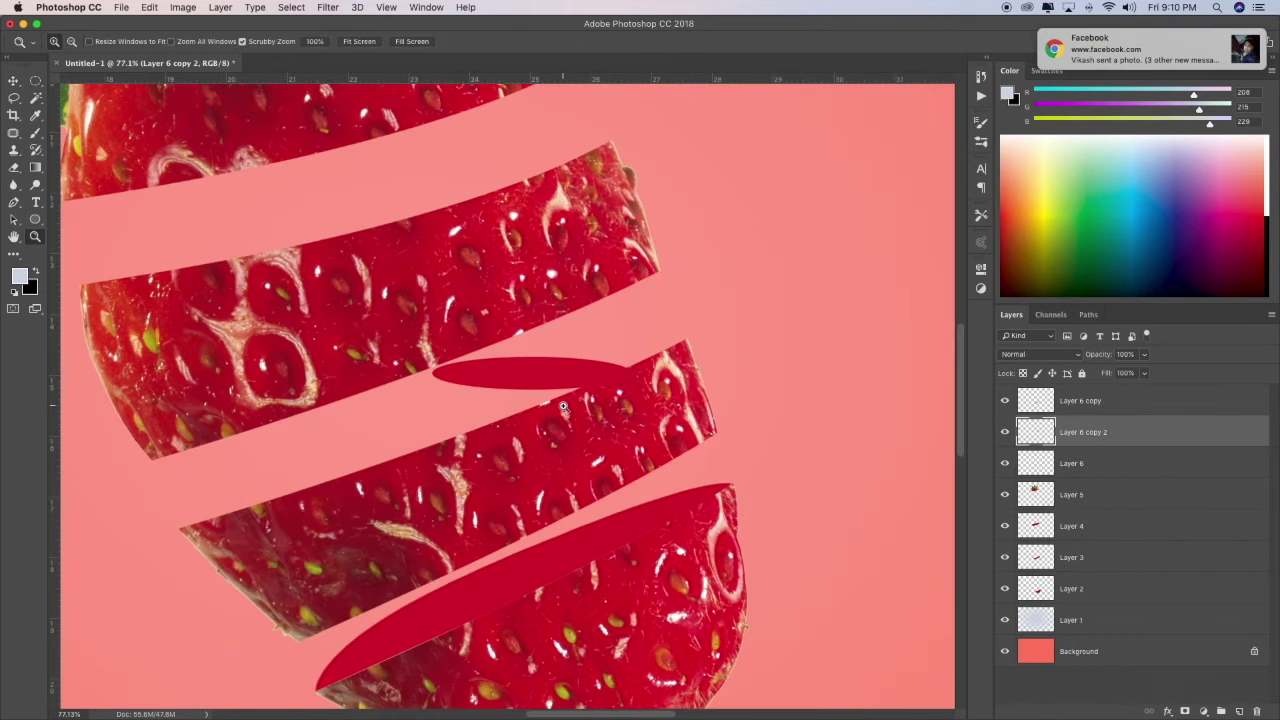
- Rotate and stretch the copied oval along the middle slice's top gap
key("ctrl+t")
mouse_move(711, 404)
left_mouse_down()
mouse_move(408, 440)
mouse_move(330, 500)
left_mouse_up()
mouse_move(445, 438)
left_mouse_down()
mouse_move(765, 350)
mouse_move(777, 360)
left_mouse_up()
left_click_drag(561, 395, 569, 397)
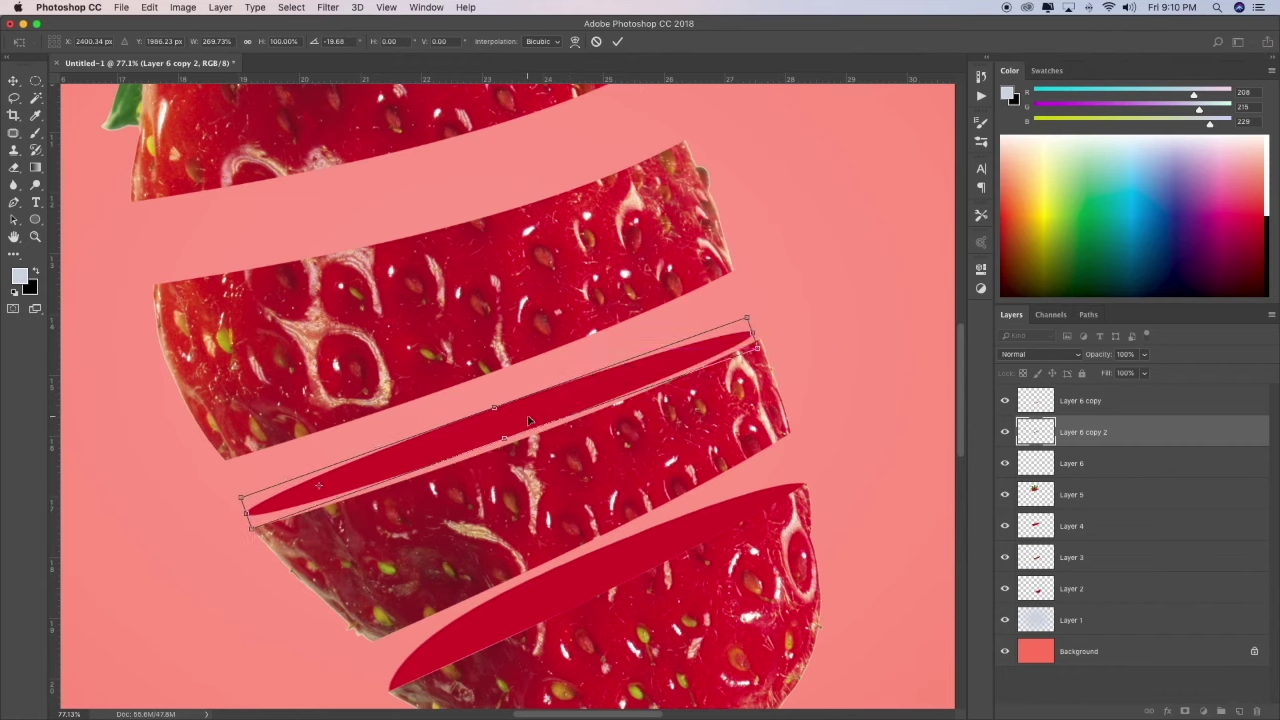
right_click(529, 420)
left_click(580, 493)
left_click(34, 237)
key("Return")
left_click(600, 443)
- Warp the oval's corners and bottom edge to fit the middle slice
key("ctrl+t")
right_click(498, 397)
left_click(585, 478)
left_click_drag(845, 277, 855, 275)
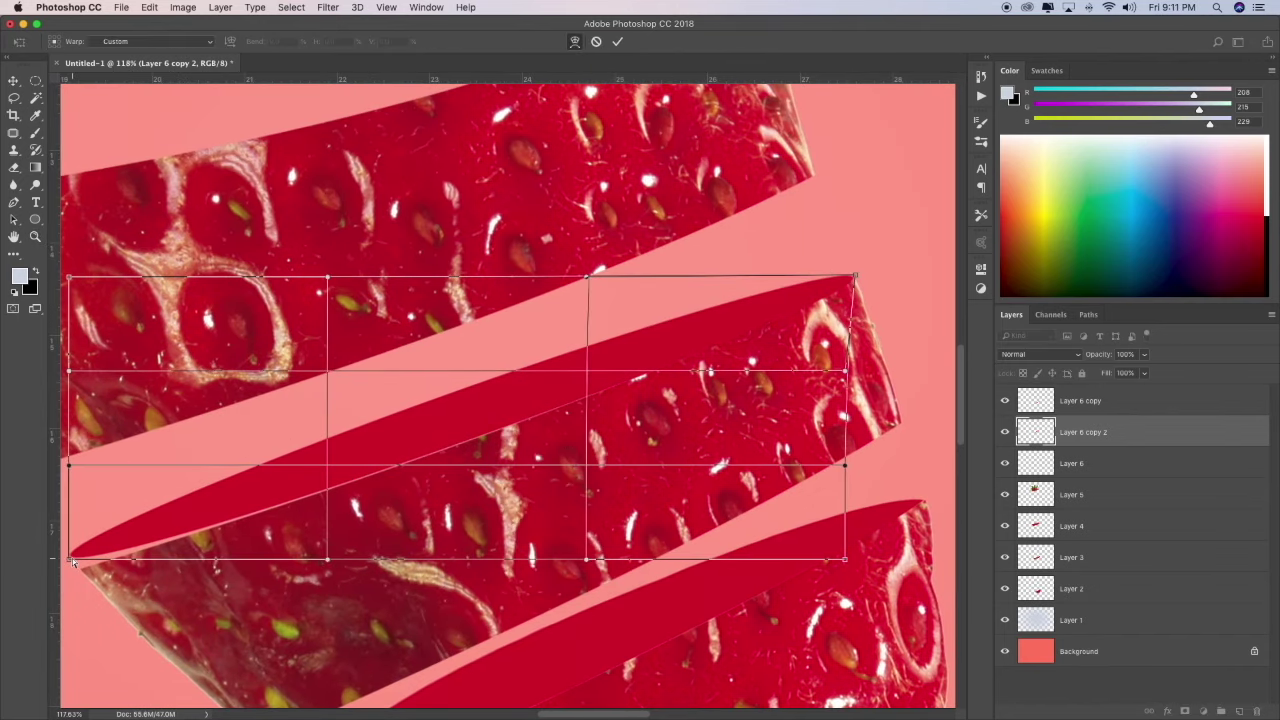
left_click_drag(68, 558, 78, 570)
left_click_drag(587, 563, 594, 545)
key("Return")
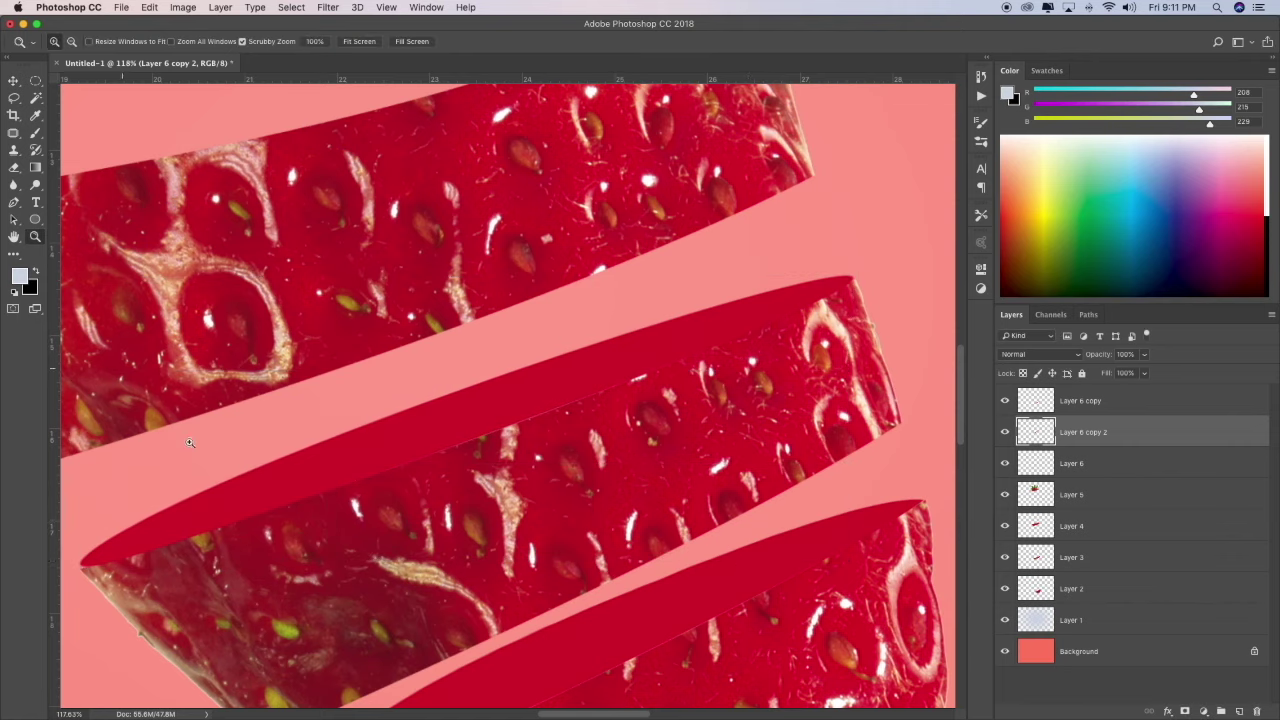
- Nudge the warped oval's bottom-left corner onto the slice edge and view the whole image
key("ctrl+t")
right_click(196, 486)
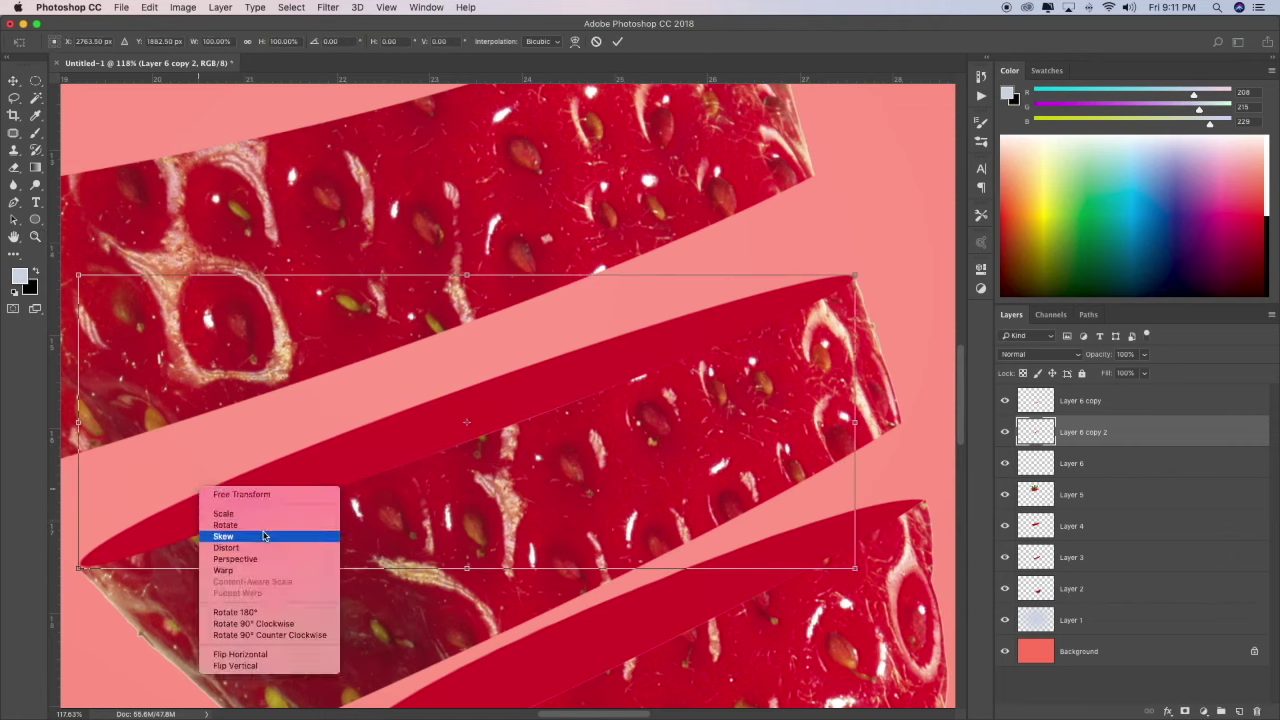
left_click(230, 569)
left_click_drag(78, 568, 80, 571)
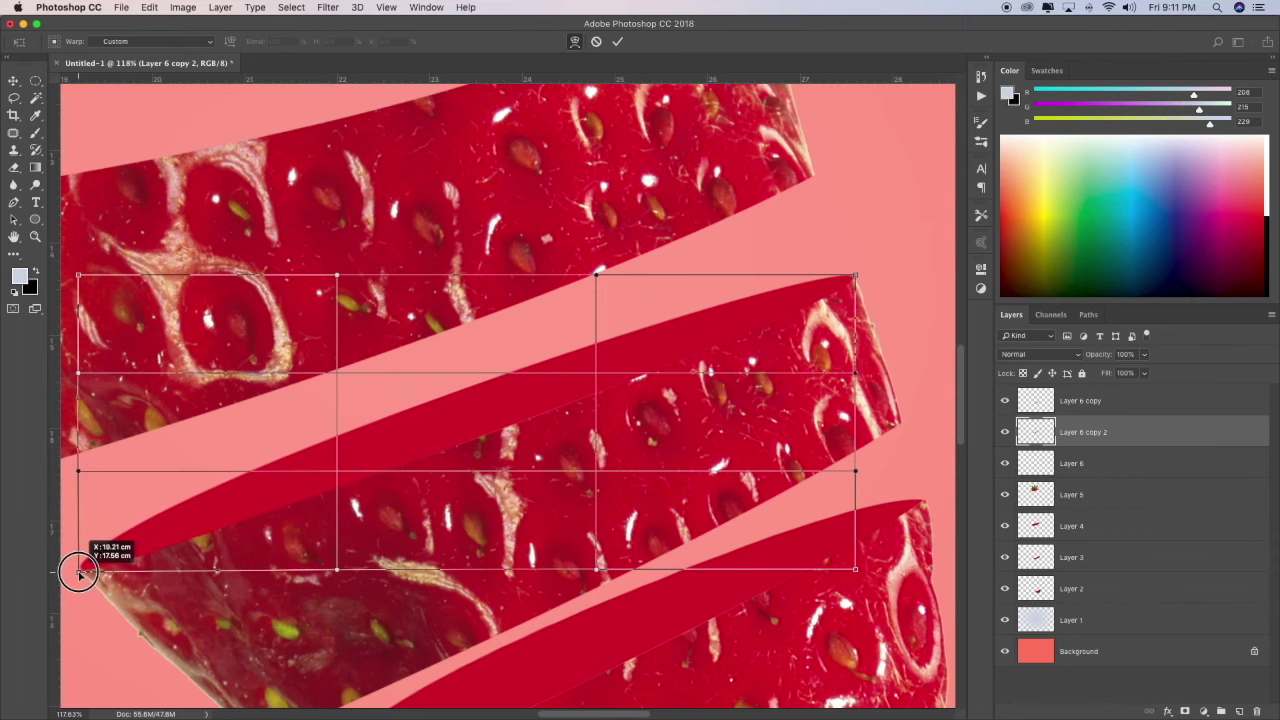
key("Return")
right_click(524, 483)
left_click(555, 492)
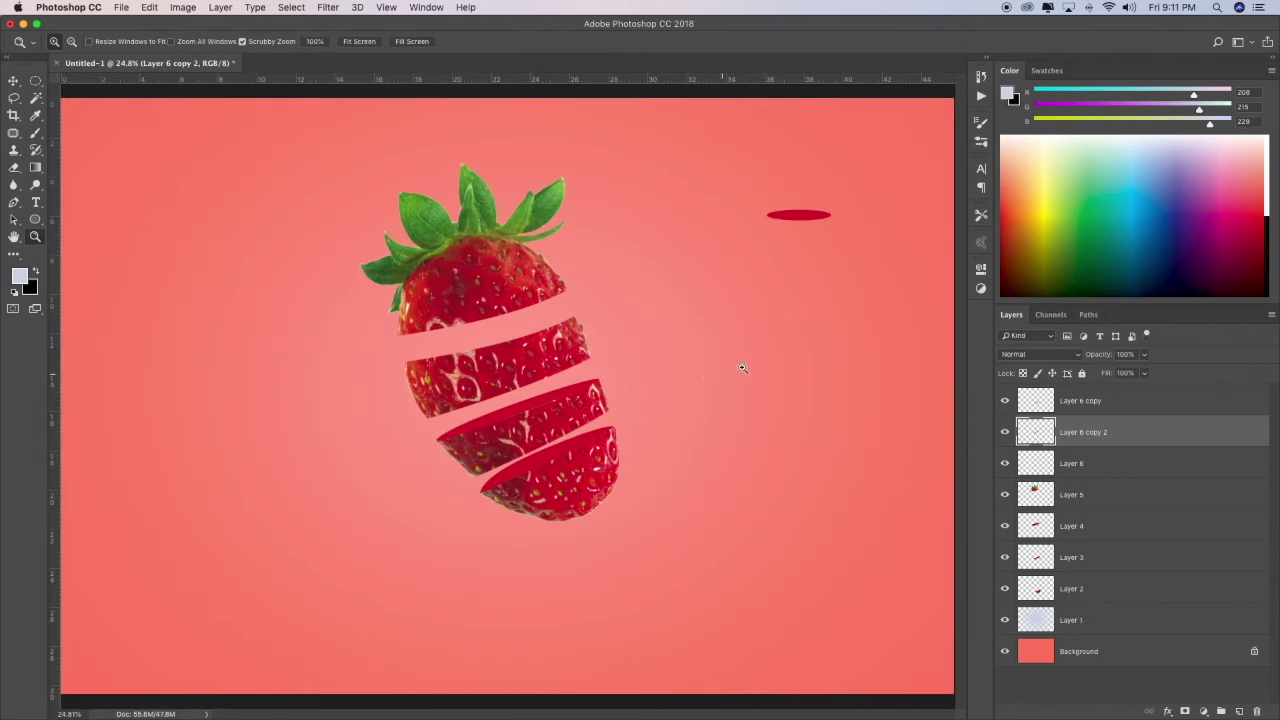
- Duplicate the oval into the upper slice gap as Layer 6 copy 3, then rotate and stretch it
mouse_move(608, 365)
left_mouse_down()
mouse_move(624, 365)
mouse_move(540, 365)
left_mouse_up()
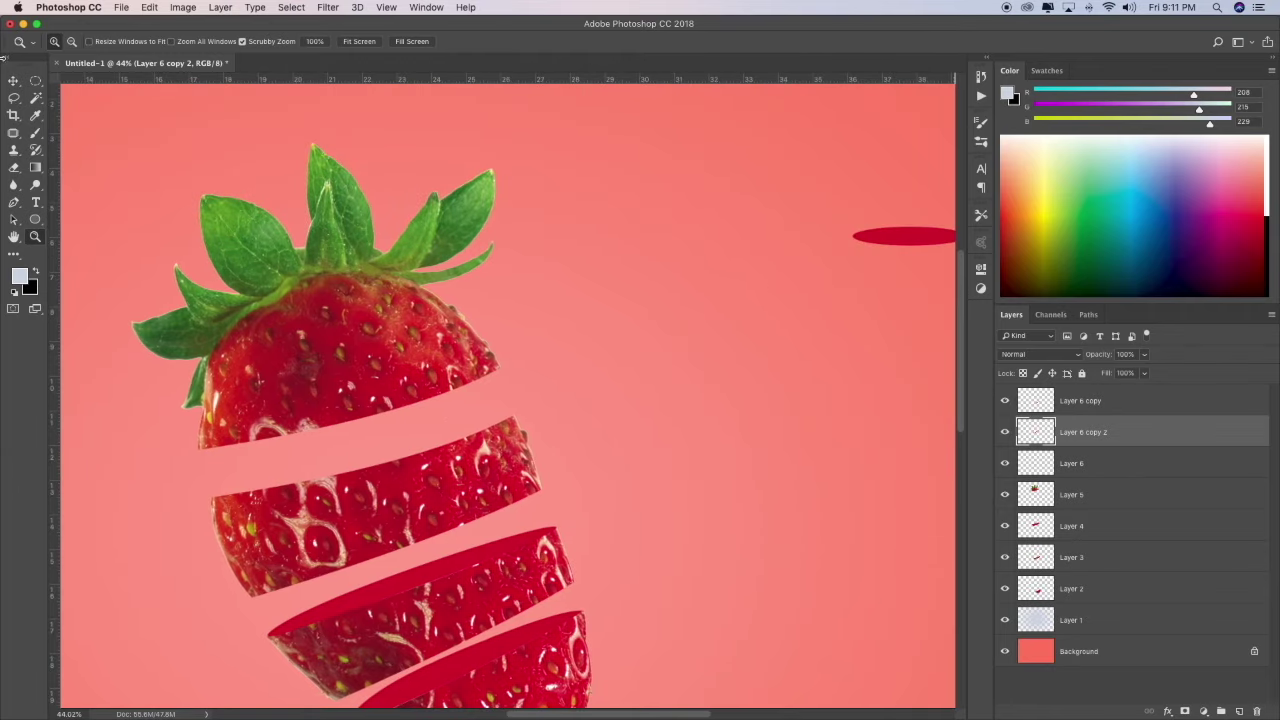
key("v")
mouse_move(884, 243)
left_mouse_down()
mouse_move(716, 240)
mouse_move(405, 451)
mouse_move(446, 428)
left_mouse_up()
key("ctrl+t")
left_click_drag(328, 443, 211, 484)
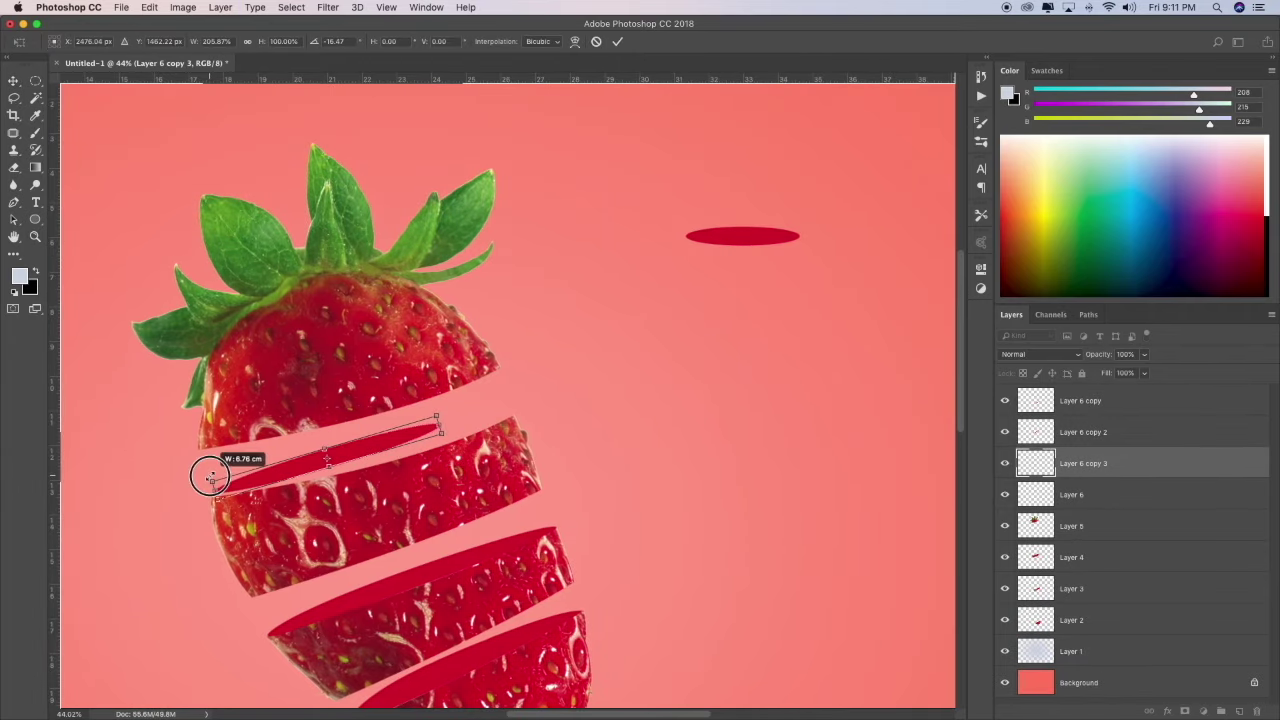
left_click_drag(437, 428, 516, 413)
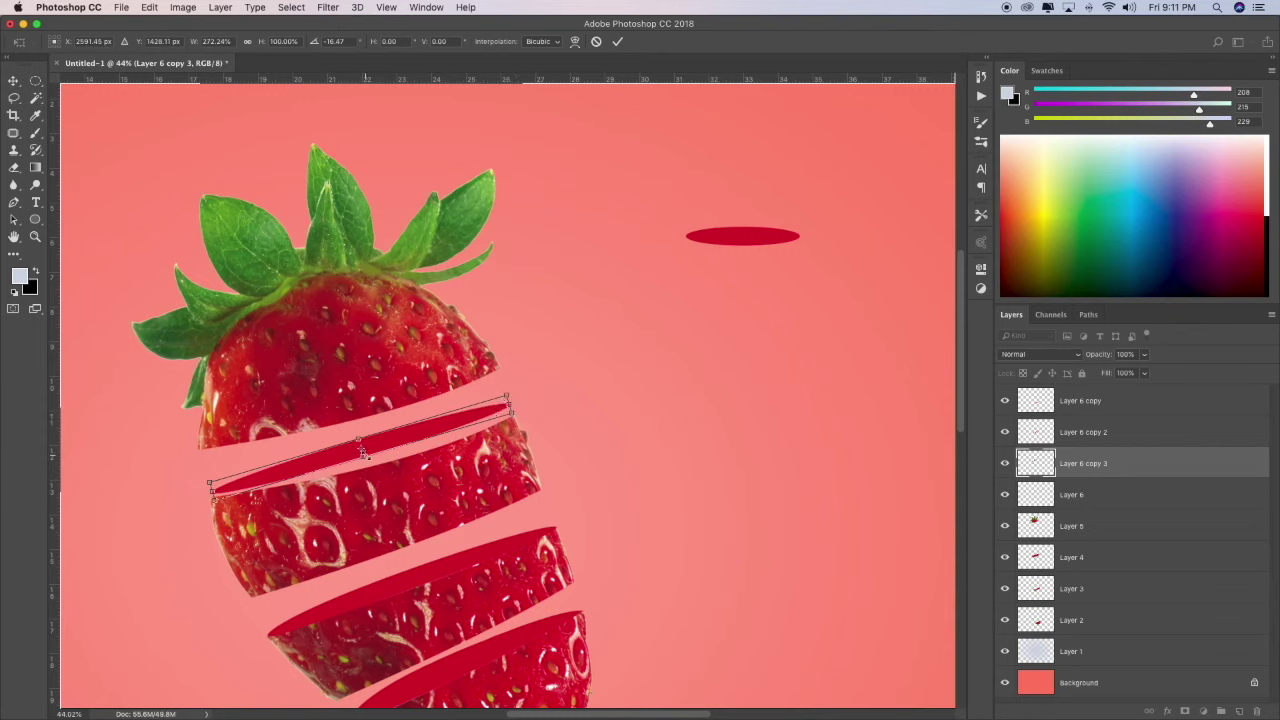
left_click_drag(364, 453, 367, 461)
left_click_drag(530, 446, 533, 443)
right_click(336, 454)
key("z")
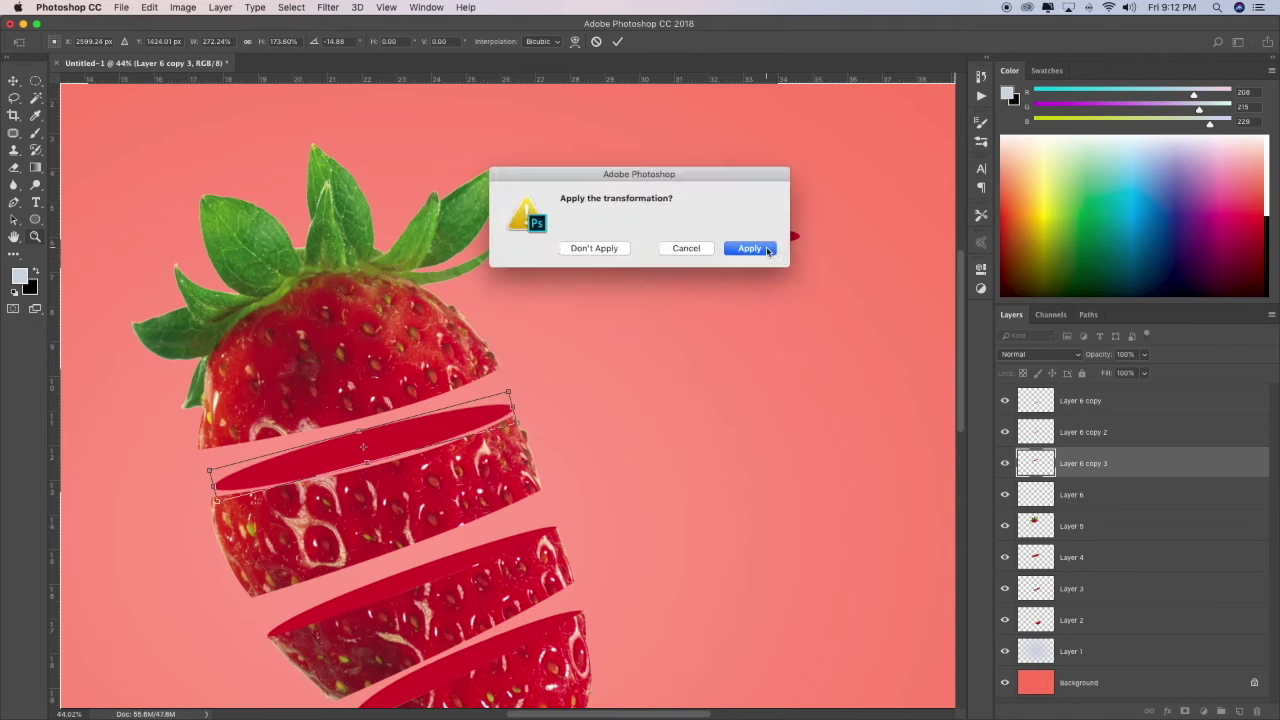
key("Return")
left_click(429, 457)
scroll(406, 452, "down", 2)
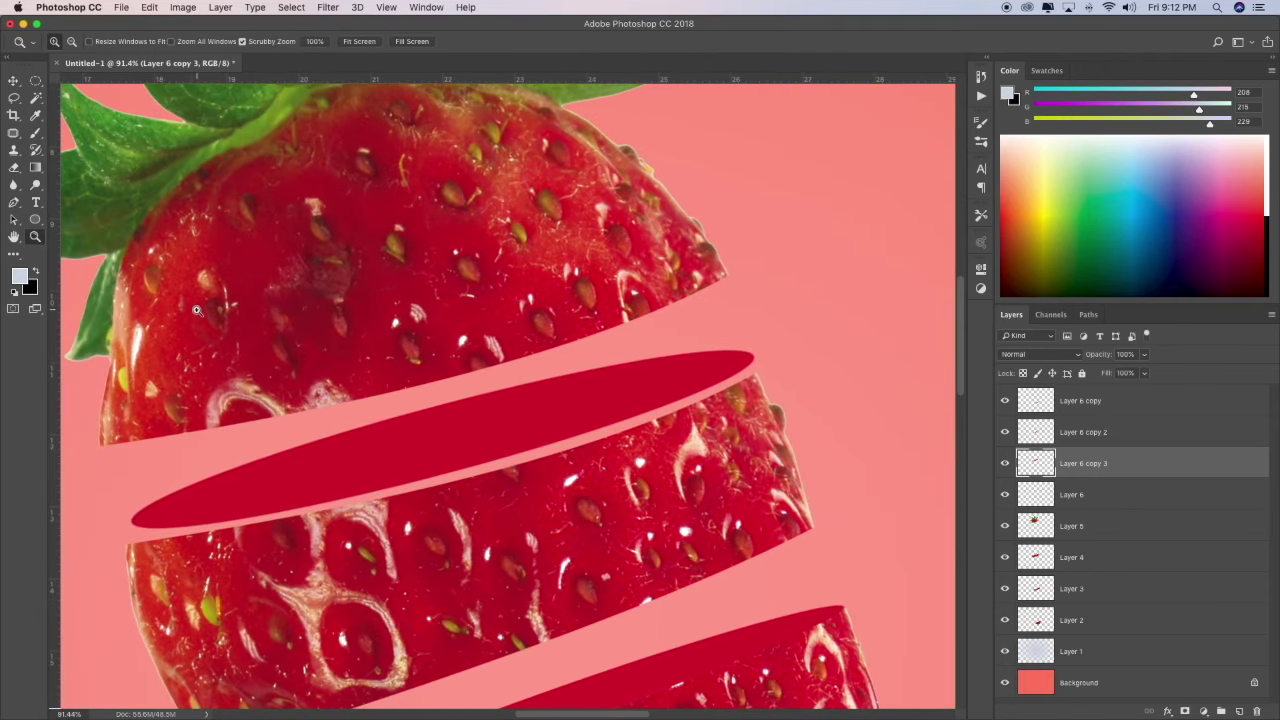
- Warp the oval's corners and edges to follow the slice below the leafy top
key("ctrl+t")
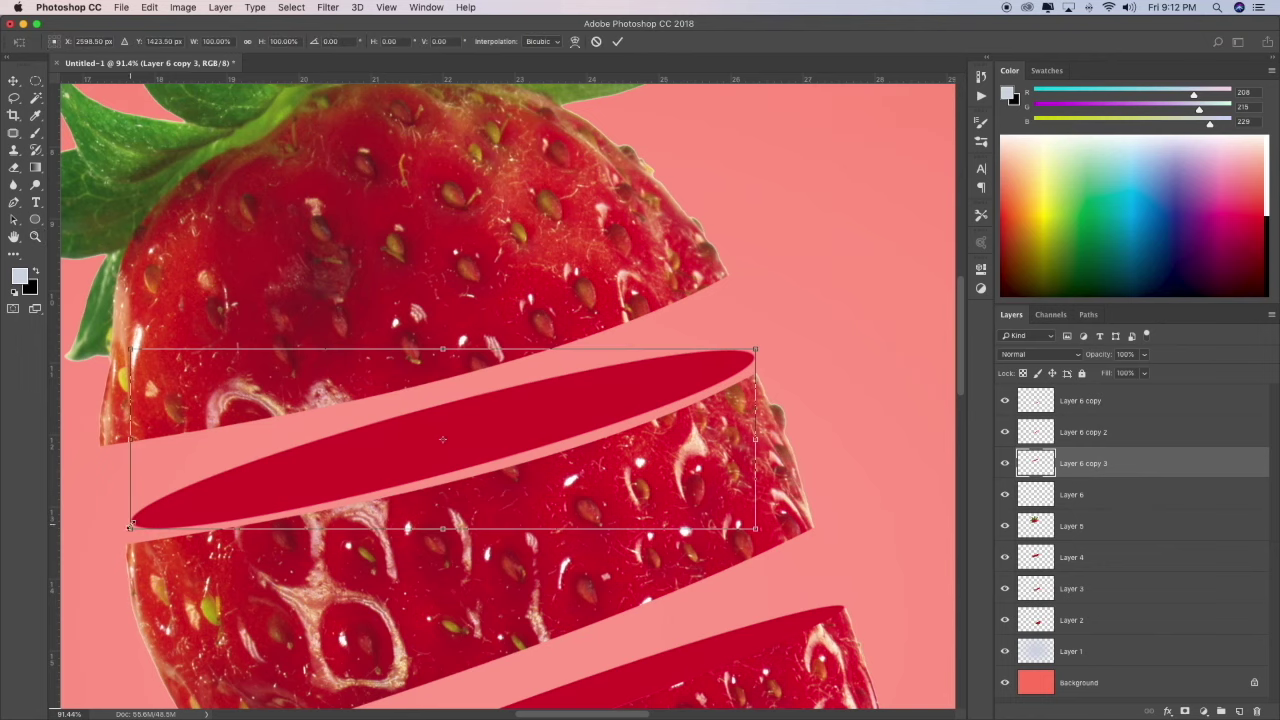
right_click(265, 513)
left_click(300, 590)
left_click_drag(130, 528, 125, 545)
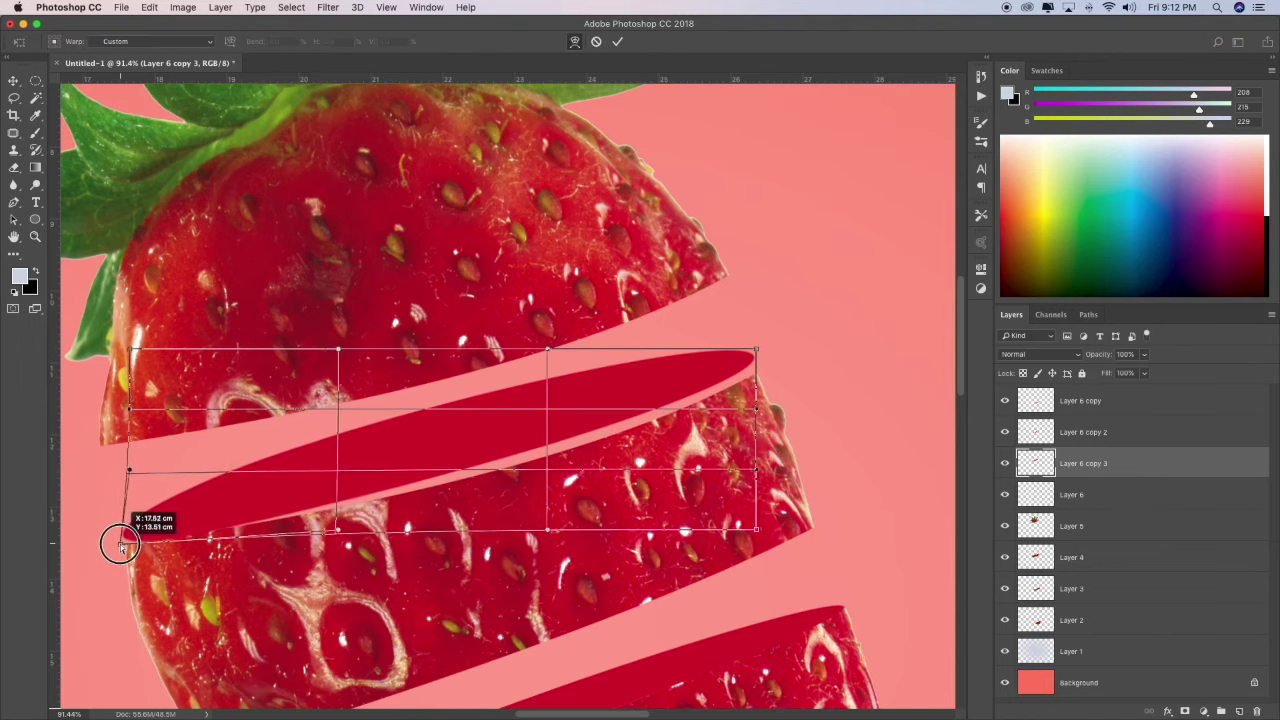
left_click_drag(756, 350, 760, 367)
left_click_drag(548, 530, 593, 598)
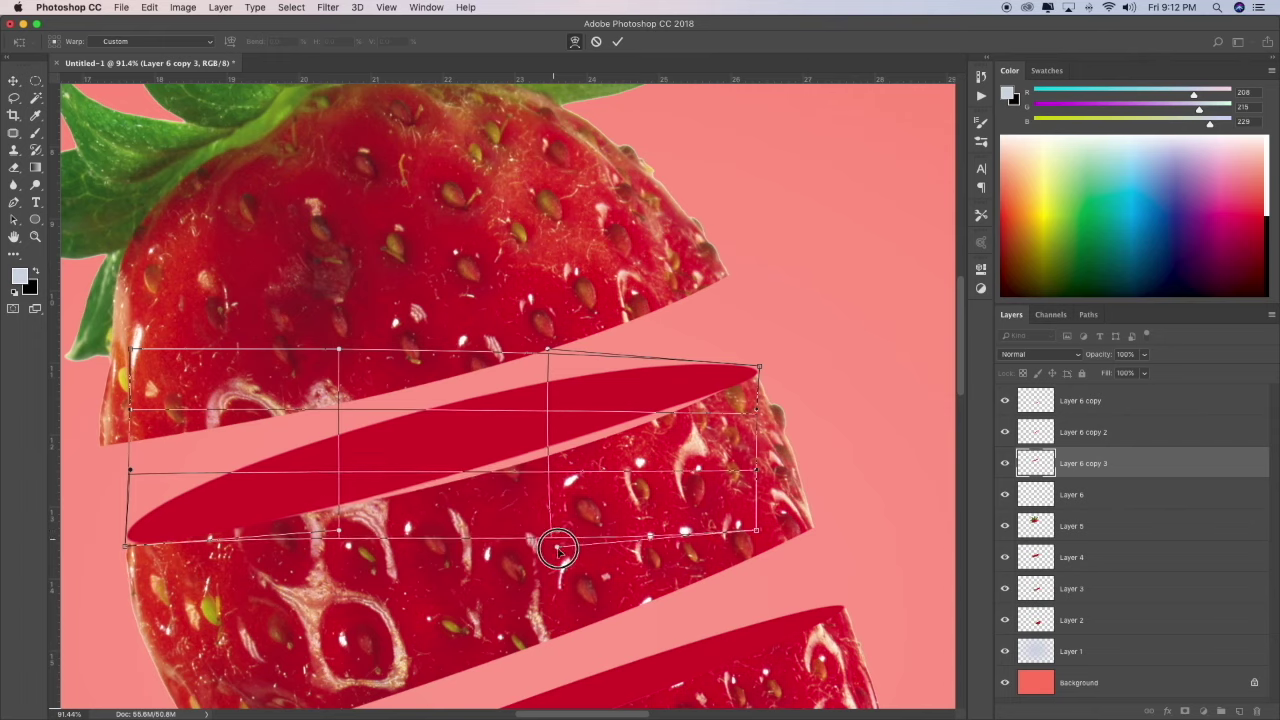
left_click_drag(342, 532, 501, 494)
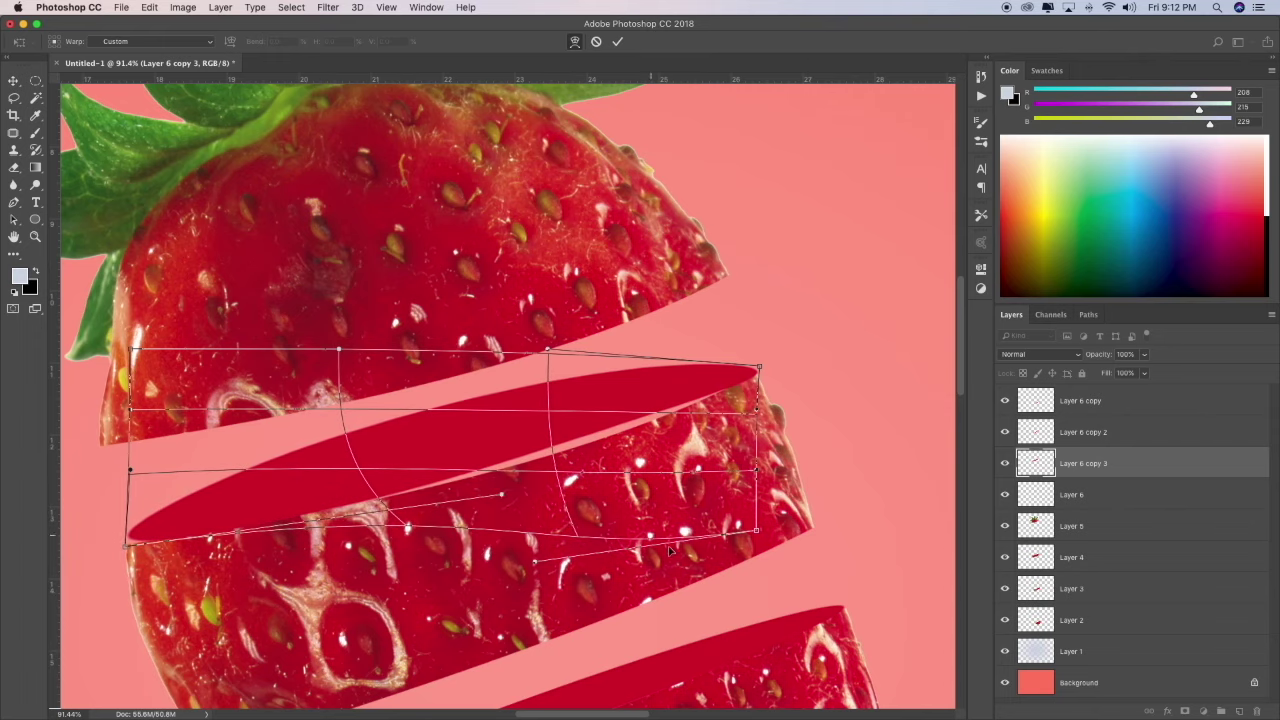
left_click_drag(755, 530, 900, 693)
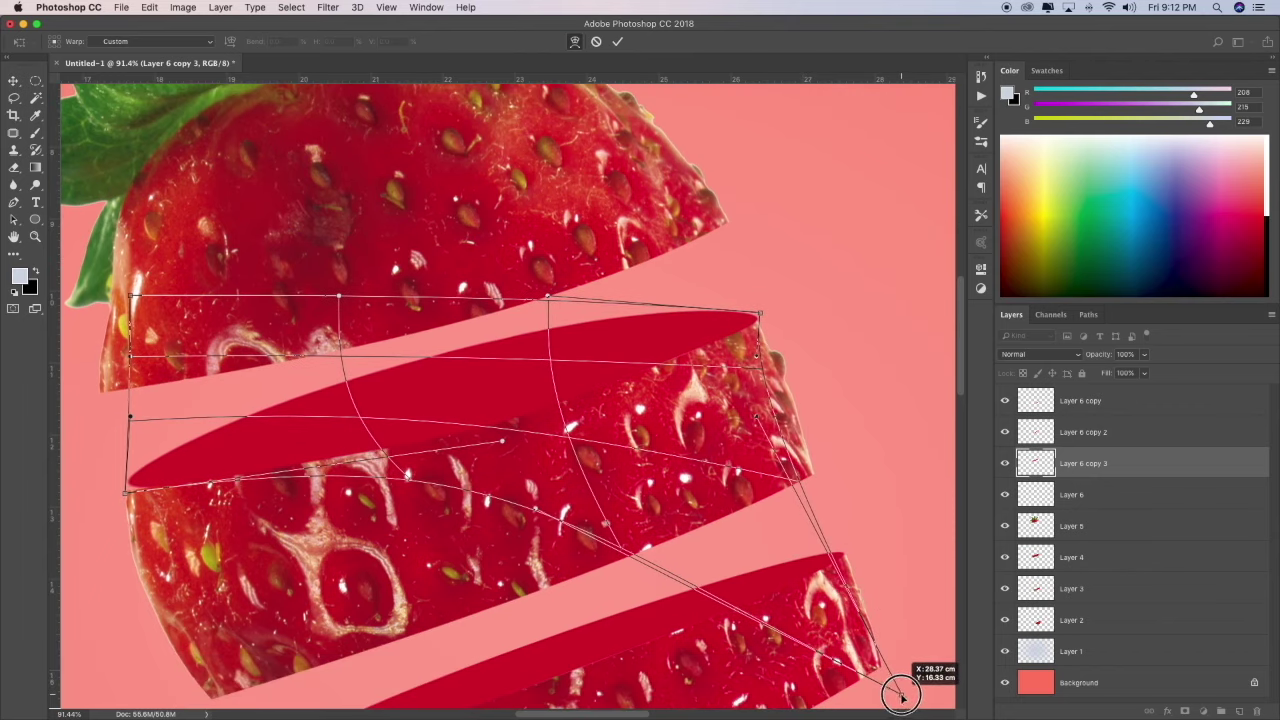
key("Return")
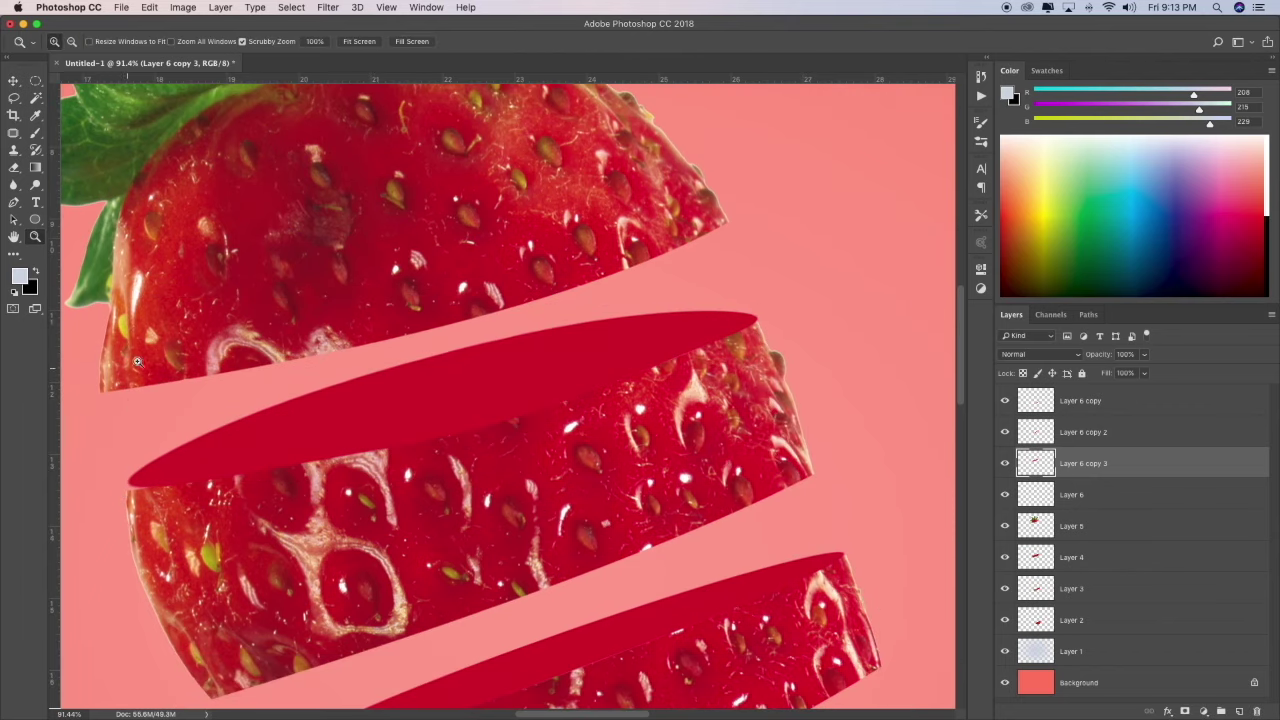
- Set up a soft dark brush and try shading the middle slice, then undo the strokes
left_click_drag(1144, 378, 1251, 399)
key("super+0")
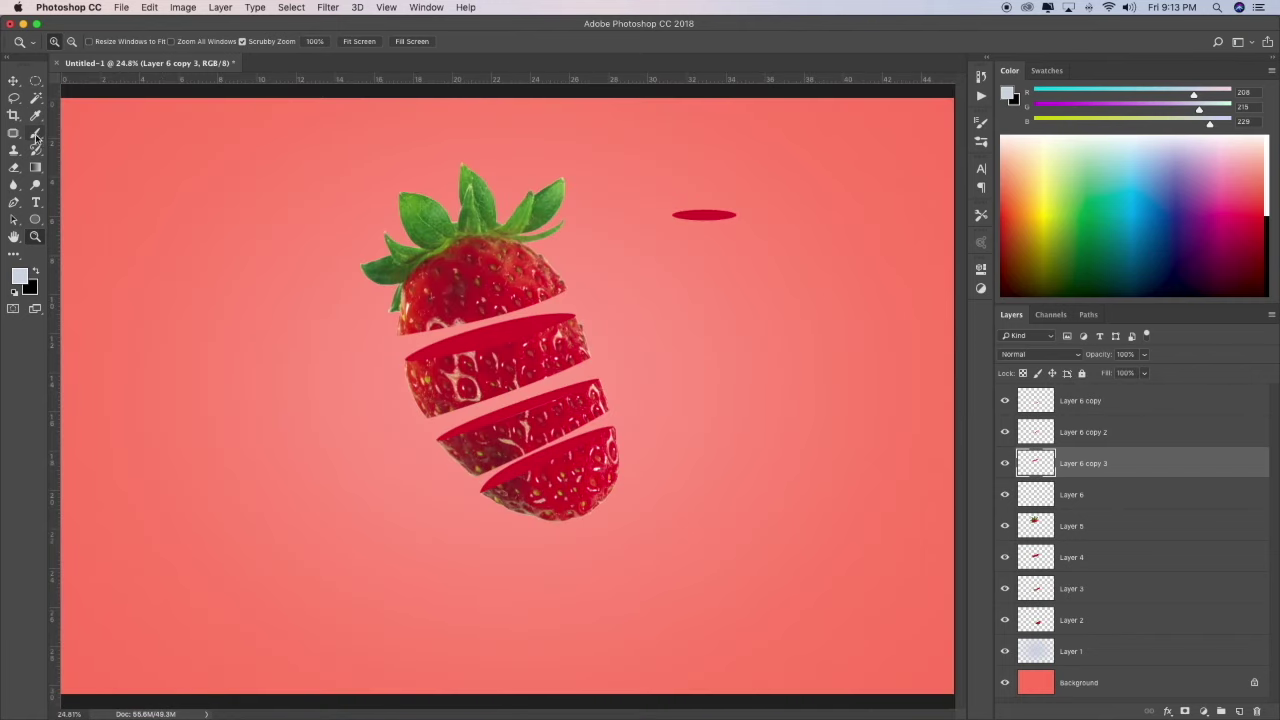
left_click(38, 135)
left_click(37, 273)
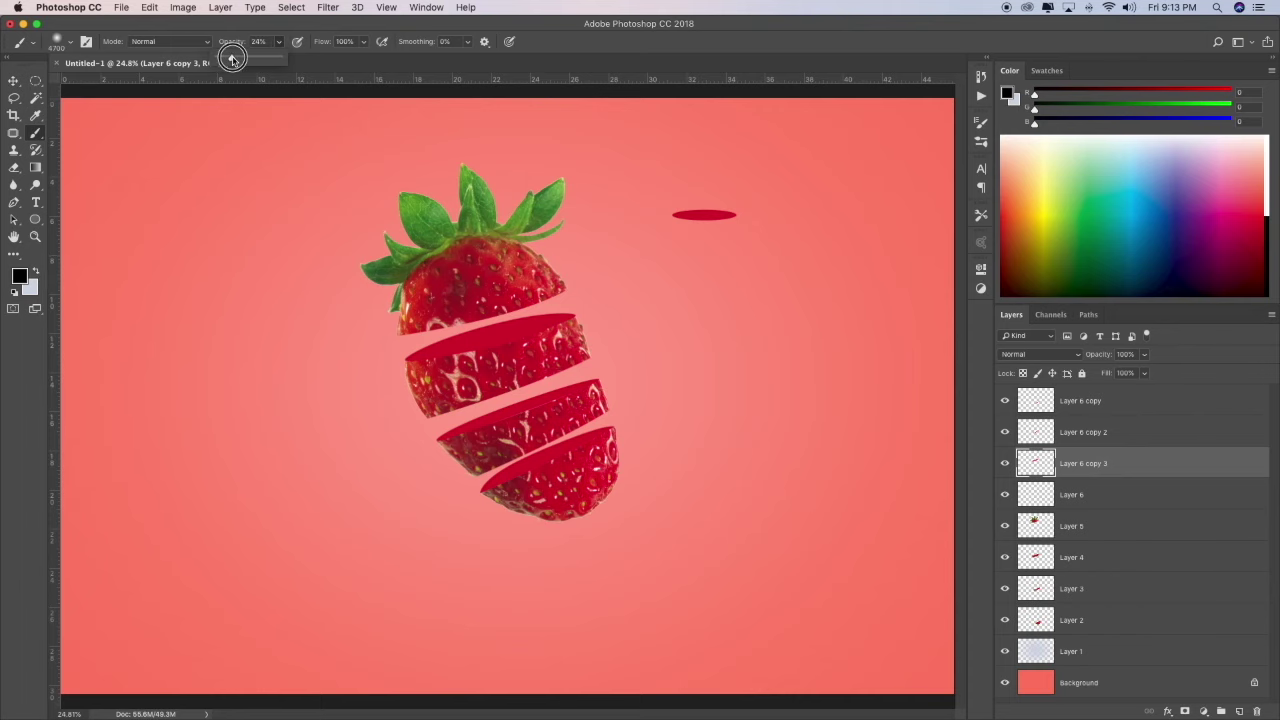
key("z")
left_click(496, 335)
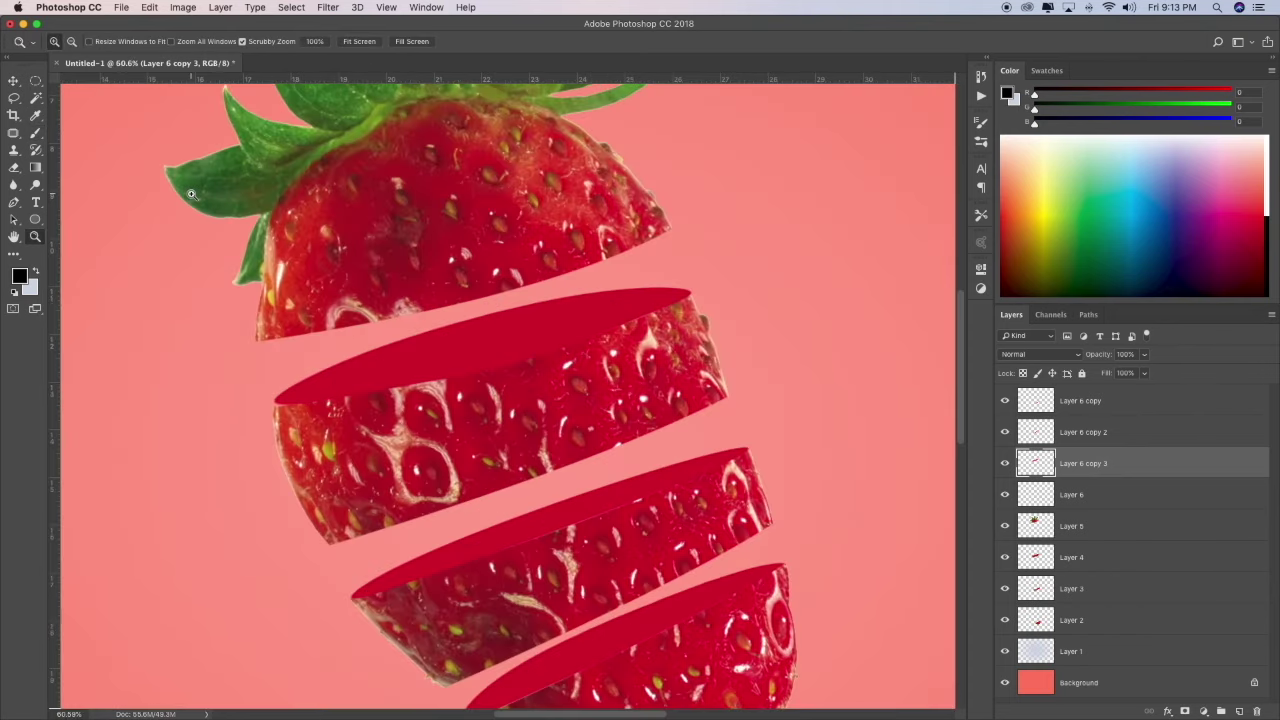
key("b")
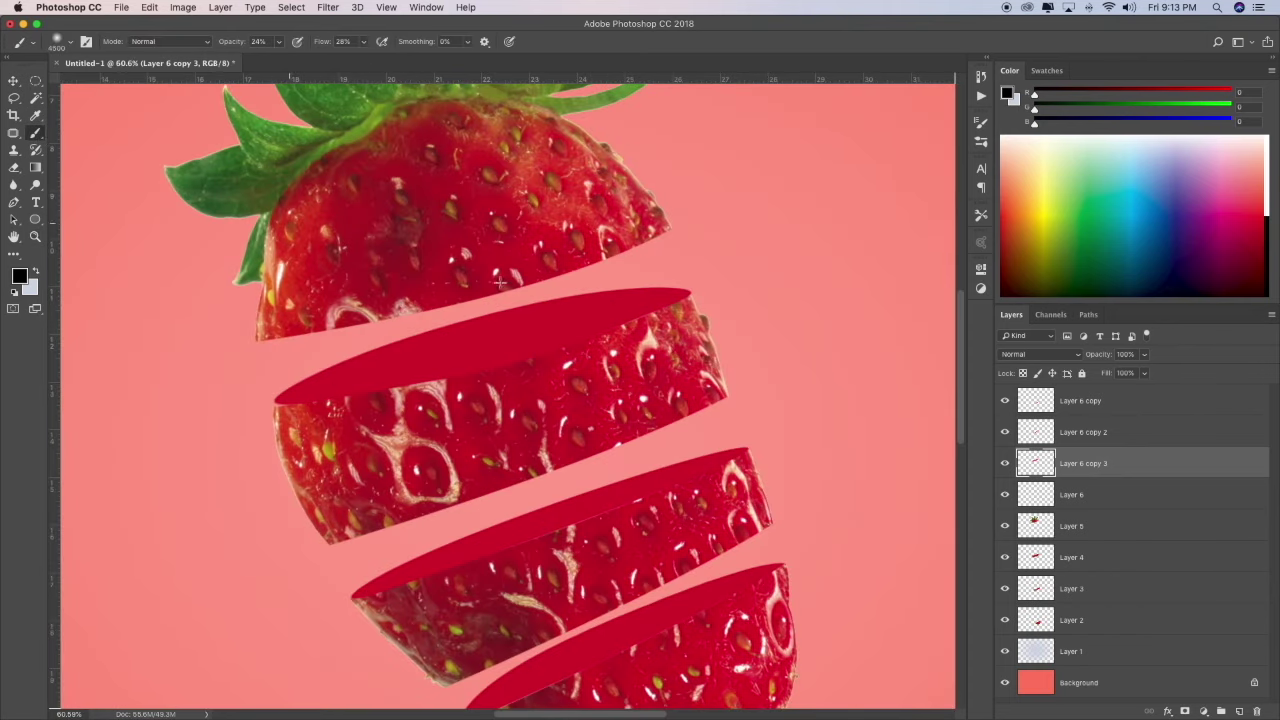
key("bracketleft")
key("bracketleft")
key("bracketleft")
key("bracketleft")
key("bracketleft")
key("bracketleft")
key("bracketleft")
key("bracketleft")
key("bracketleft")
key("bracketleft")
key("bracketright")
key("bracketright")
key("bracketright")
left_click_drag(657, 294, 491, 349)
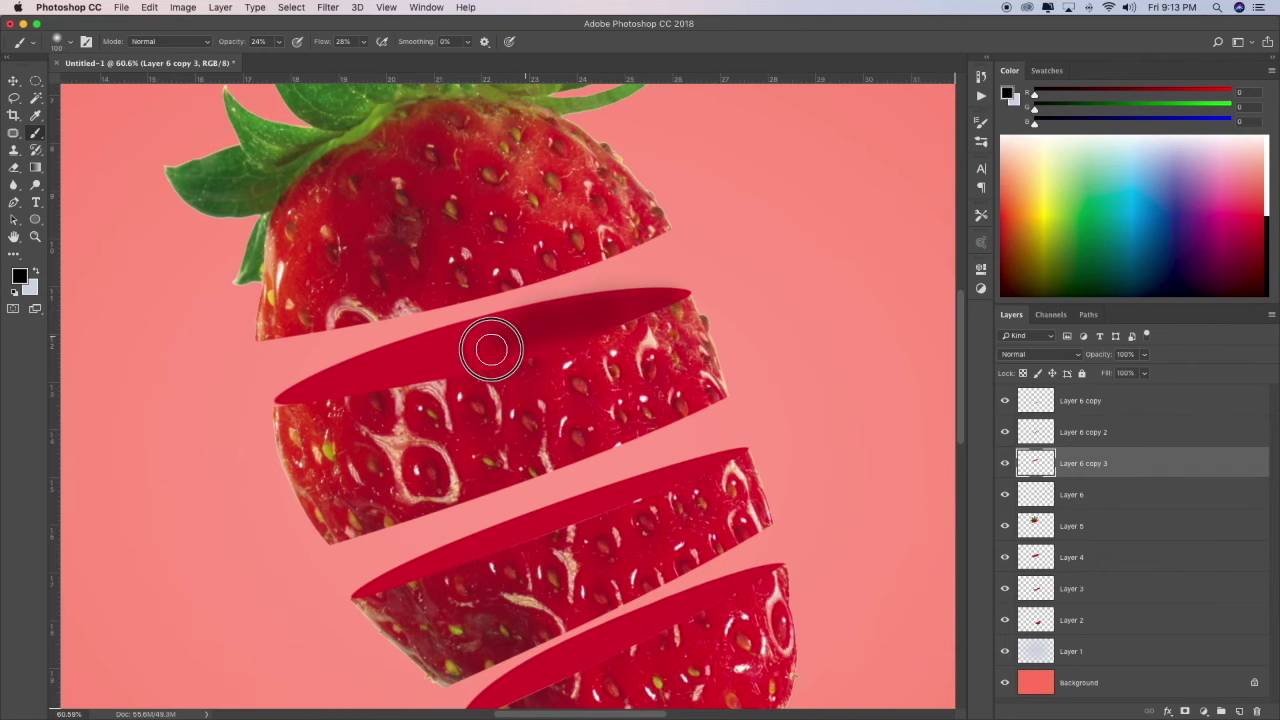
left_click_drag(590, 334, 593, 368)
key("bracketleft")
key("bracketleft")
key("bracketleft")
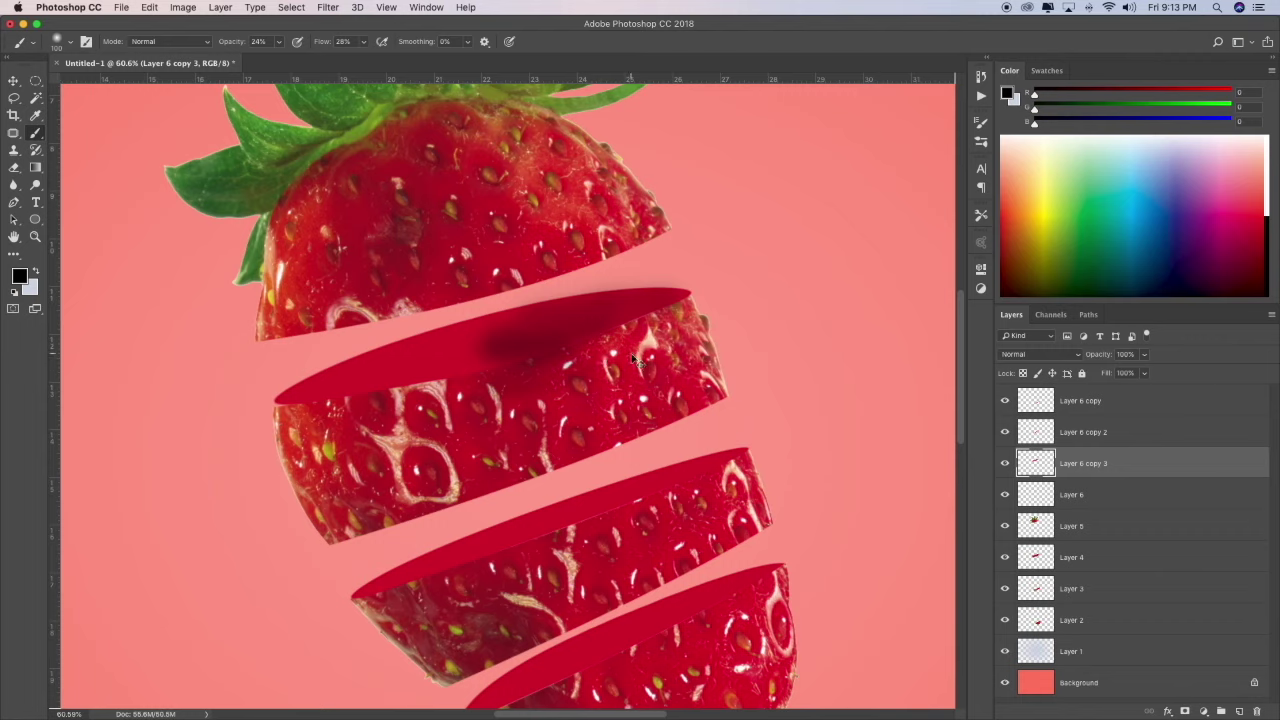
key("ctrl+z")
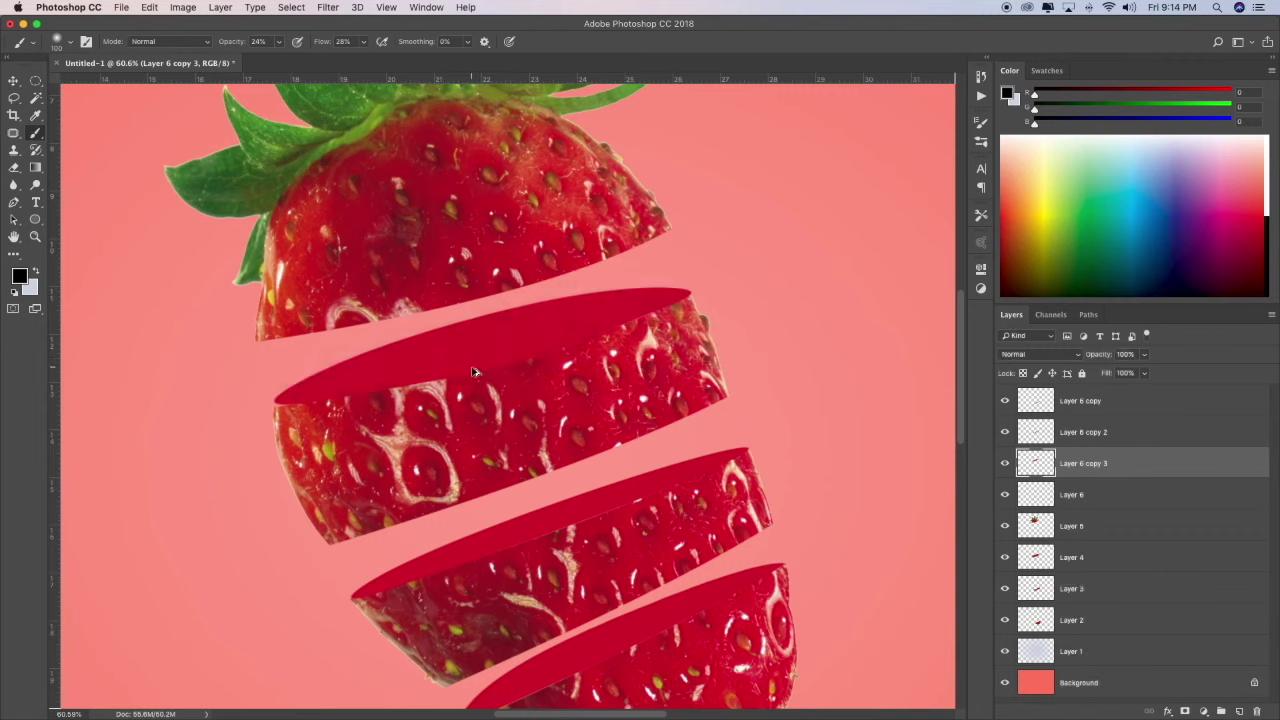
- Shade the middle slice's cut top within its loaded layer selection
left_click(1035, 463, "ctrl")
mouse_move(654, 297)
left_mouse_down()
mouse_move(309, 382)
mouse_move(477, 357)
left_mouse_up()
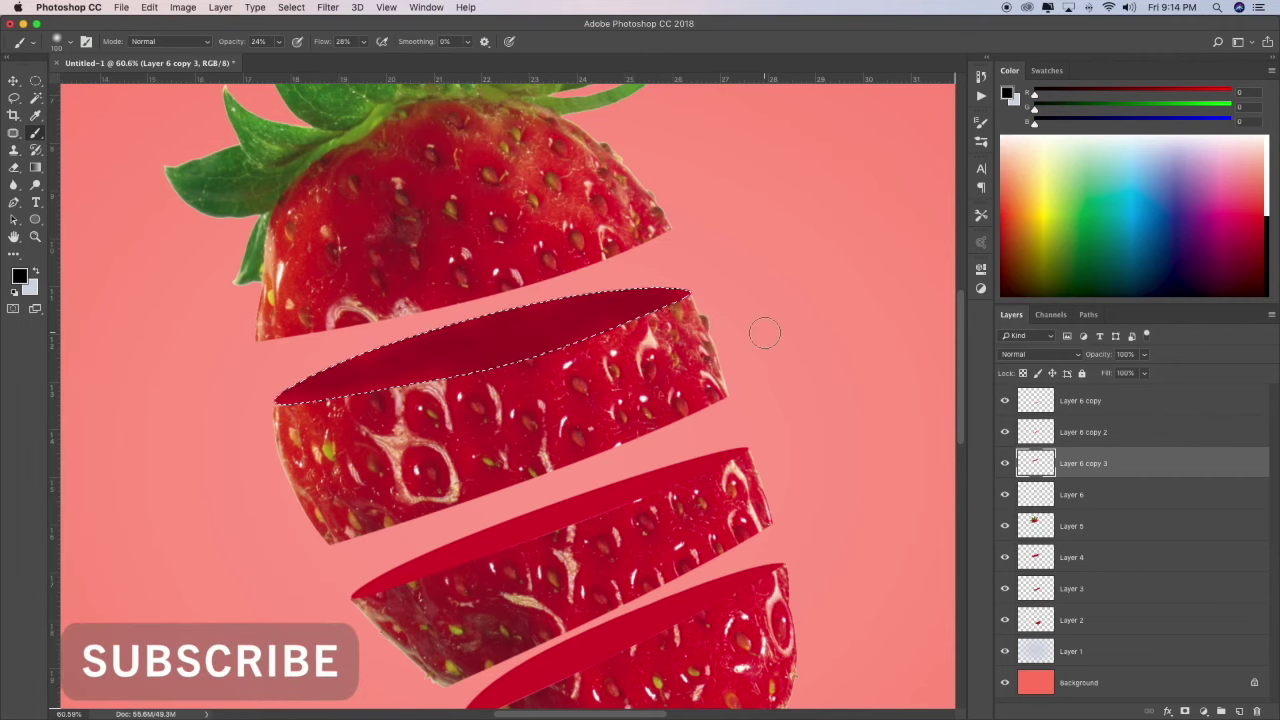
left_click_drag(482, 343, 650, 300)
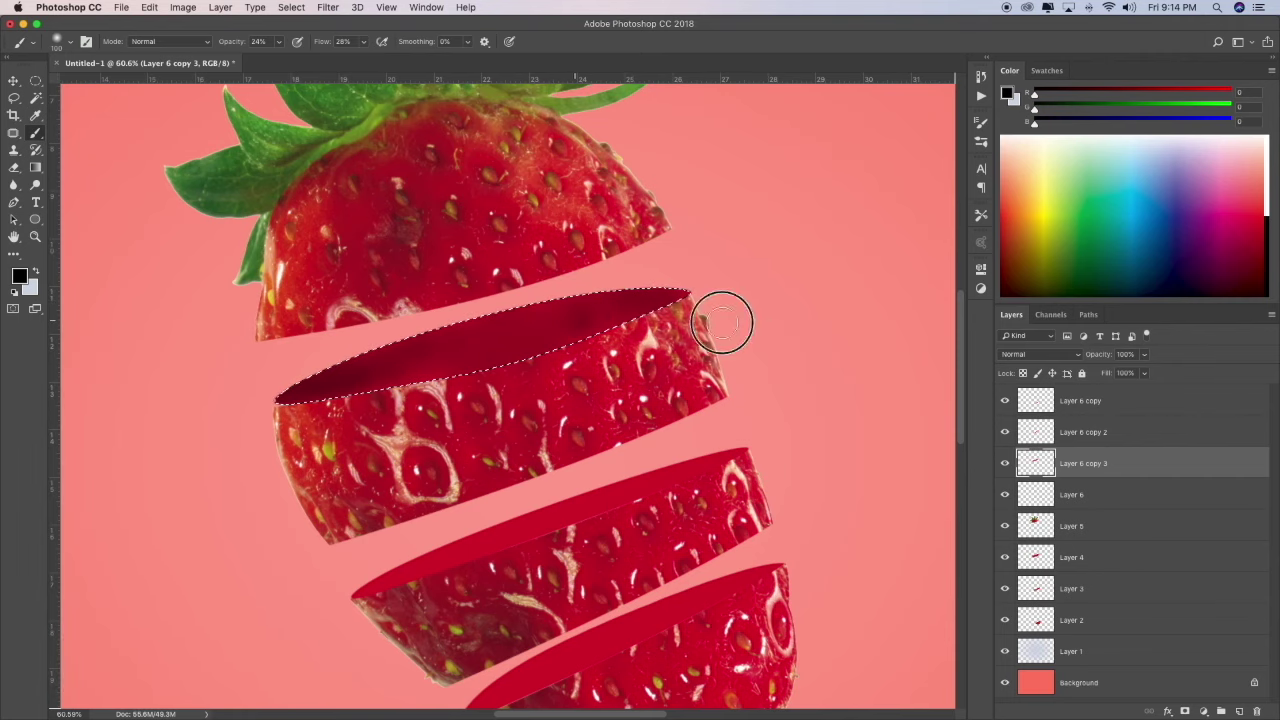
key("ctrl+d")
scroll(911, 295, "down", 3)
- Paint faint 11% opacity shading along the Layer 6 copy 2 slice top
key("v")
right_click(675, 402)
left_click(712, 424)
left_click(35, 133)
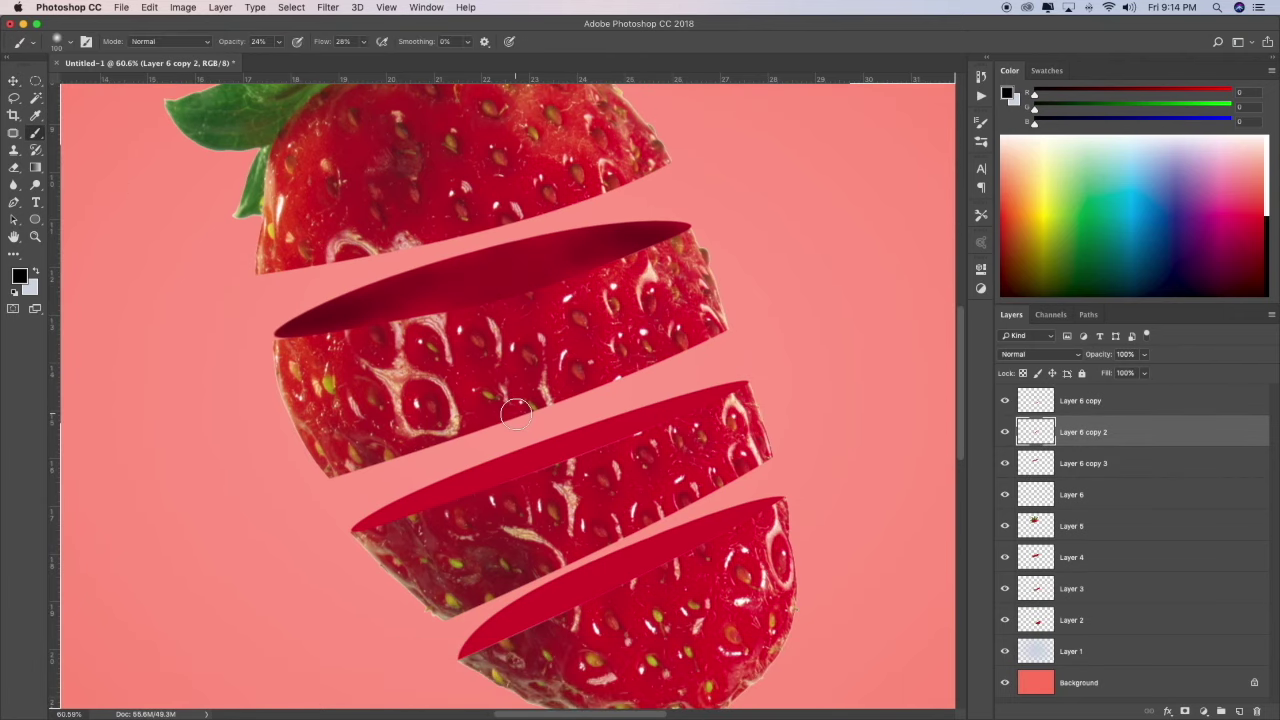
left_click(1035, 432, "ctrl")
key("1")
key("1")
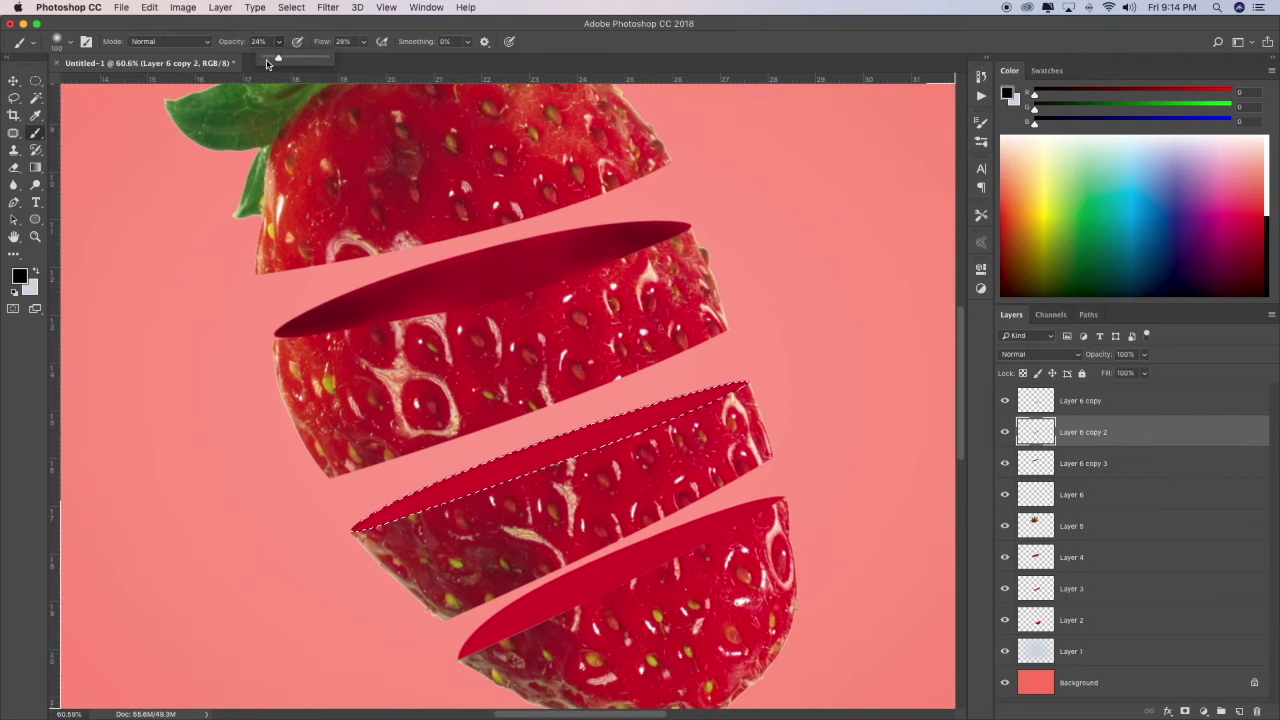
mouse_move(745, 388)
left_mouse_down()
mouse_move(323, 524)
mouse_move(680, 400)
left_mouse_up()
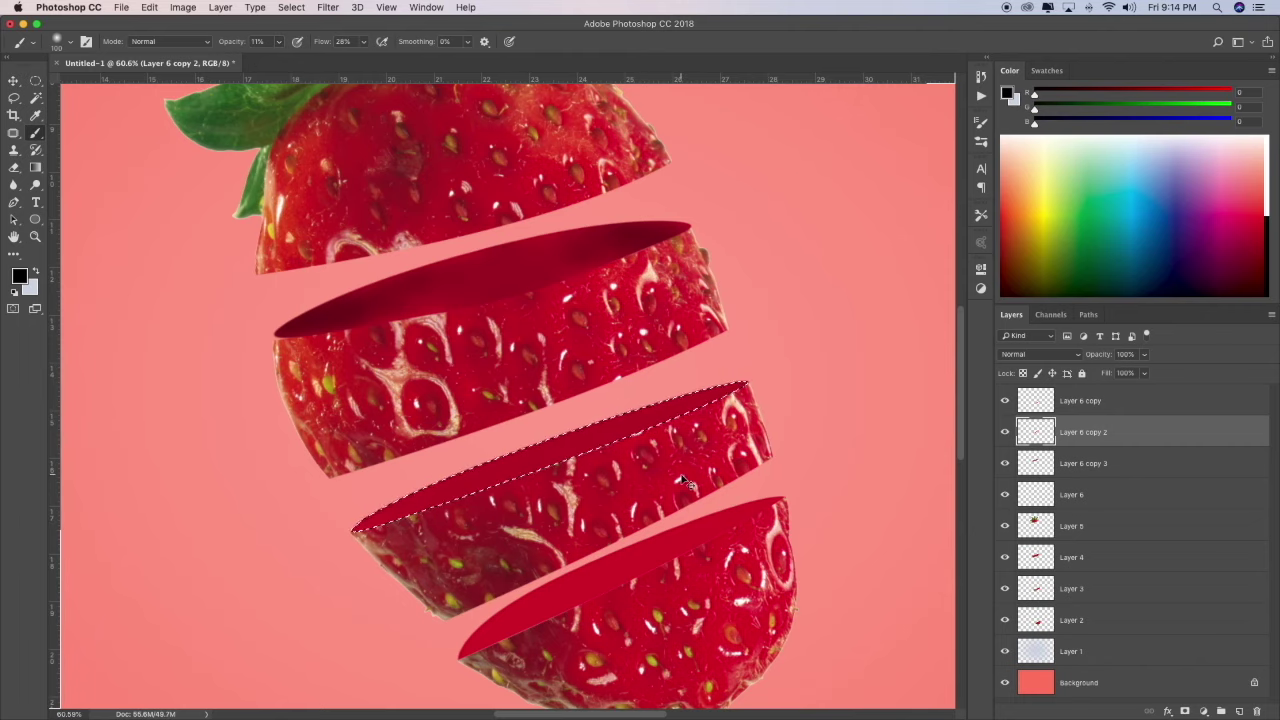
- Shade the bottom slice's top edge within the Layer 6 copy selection
left_click(14, 80)
right_click(702, 528)
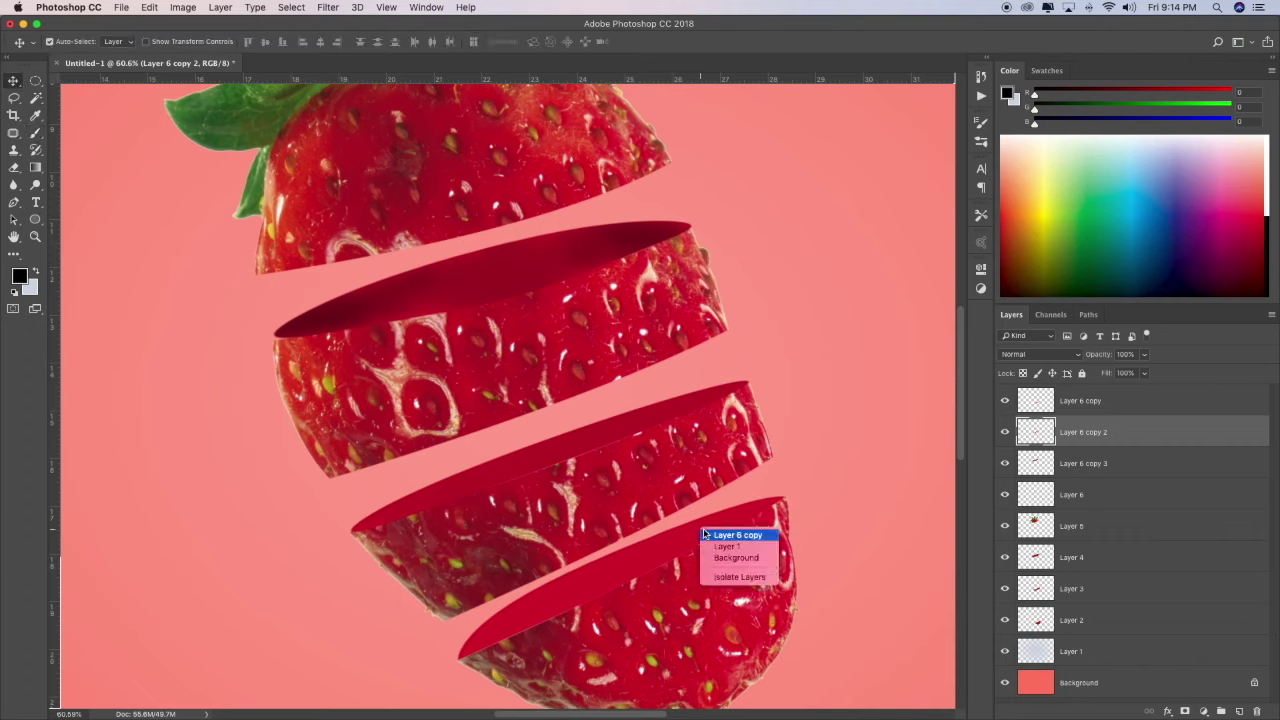
left_click(760, 536)
left_click(1036, 402, "ctrl")
key("b")
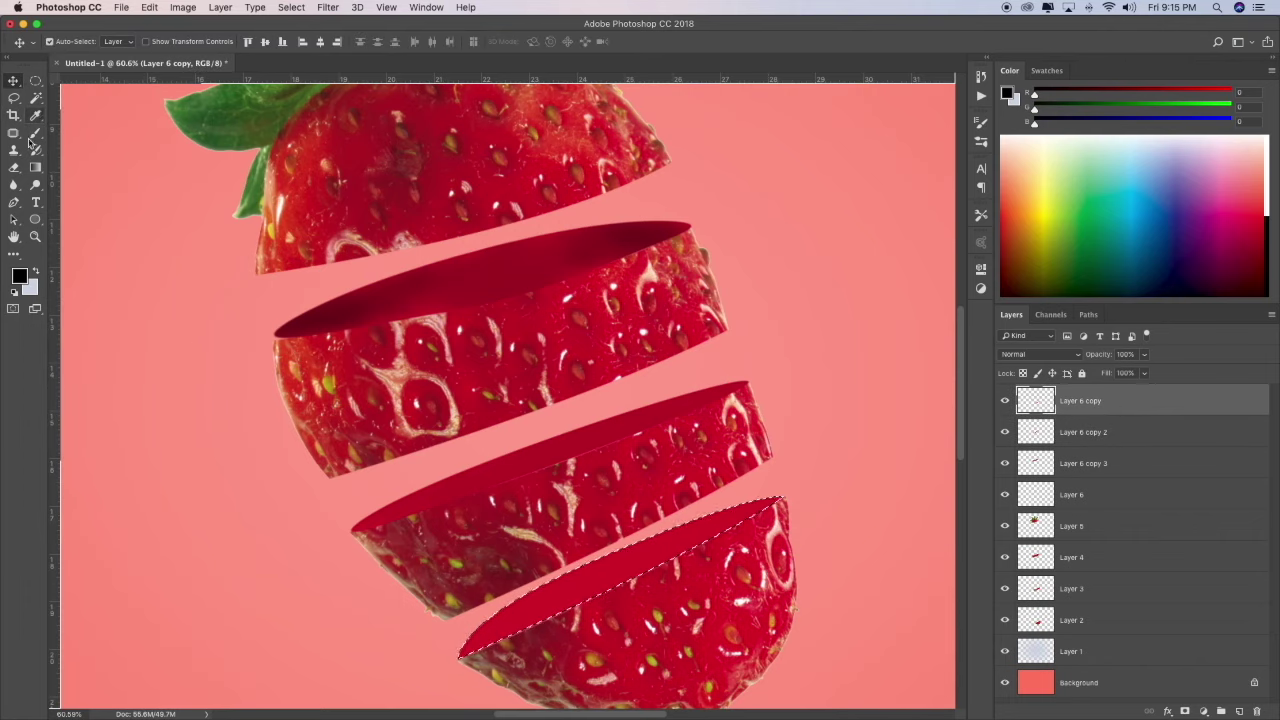
mouse_move(563, 594)
left_mouse_down()
mouse_move(680, 523)
mouse_move(486, 614)
mouse_move(709, 545)
left_mouse_up()
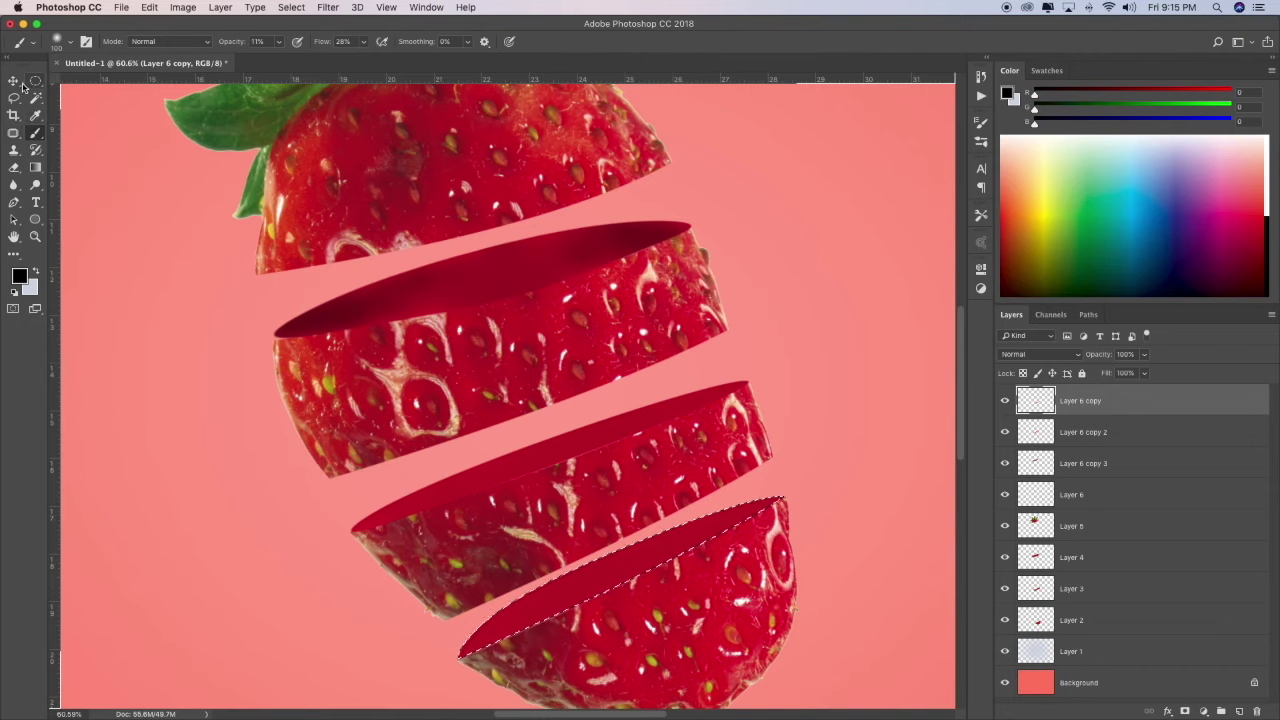
left_click(35, 237)
key("ctrl+0")
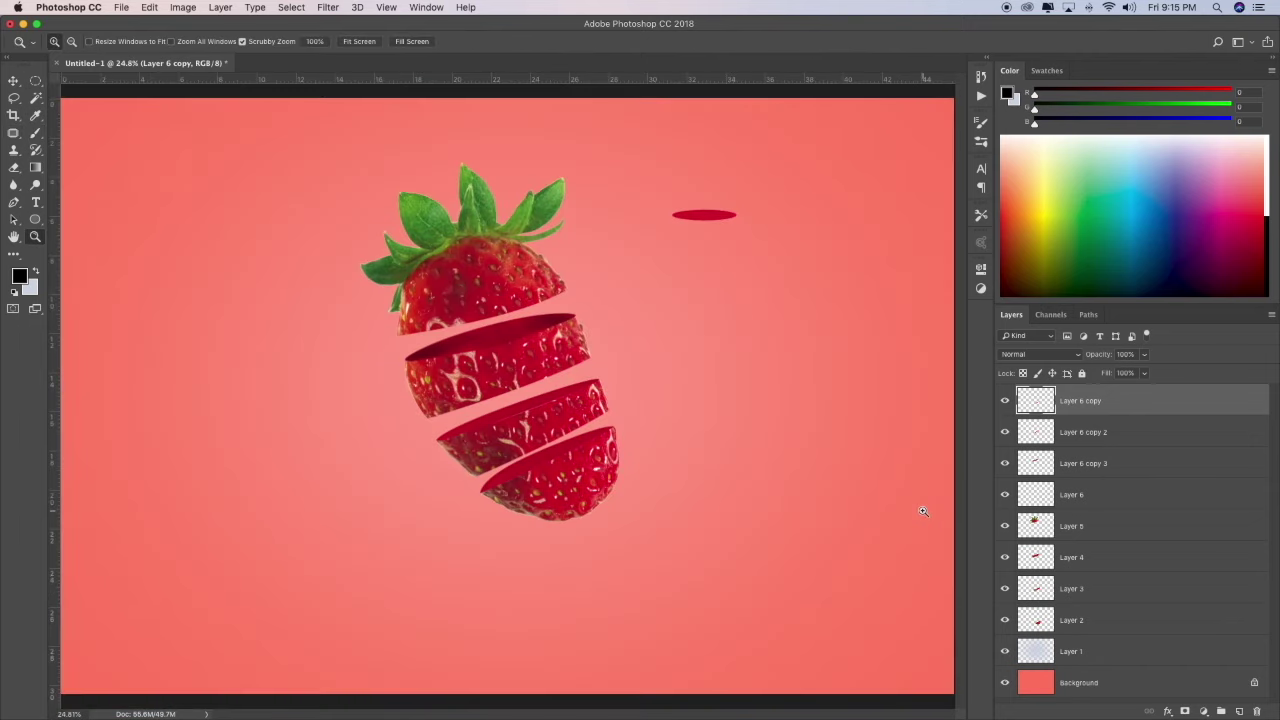
- Delete the stray small red ellipse layer
key("v")
left_click(722, 225)
key("BackSpace")
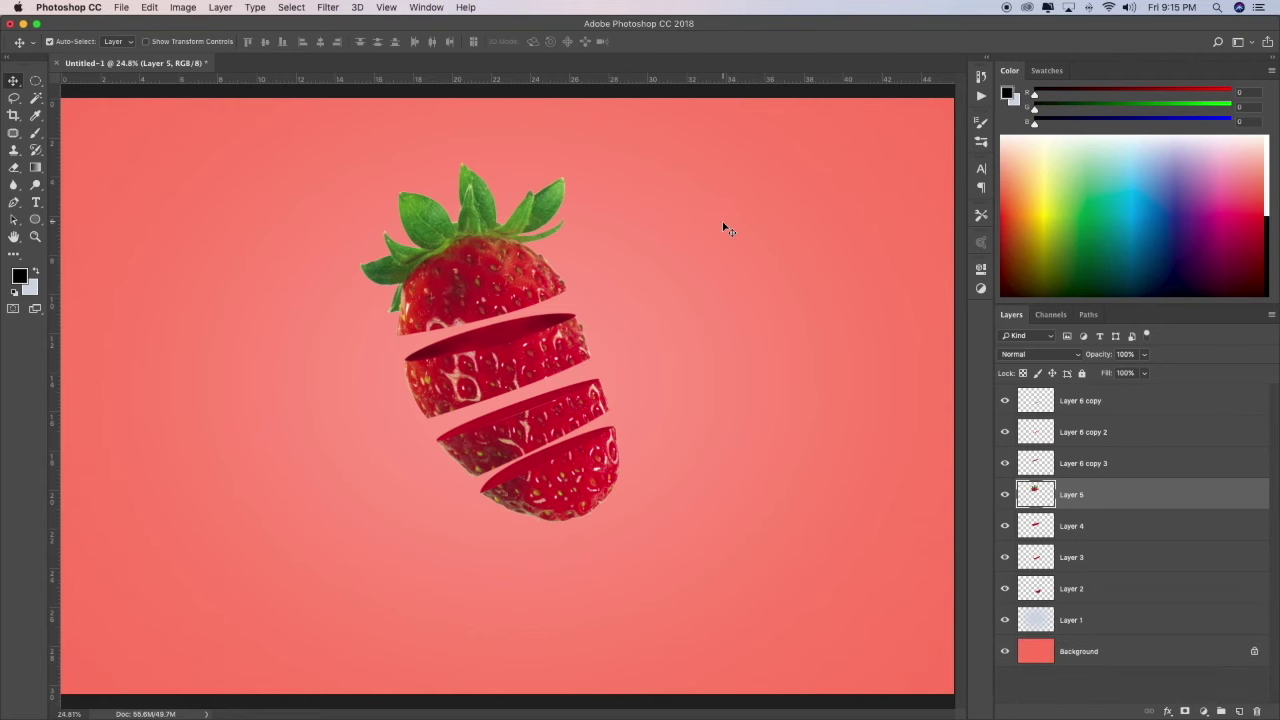
left_click(35, 237)
left_click_drag(535, 371, 575, 372)
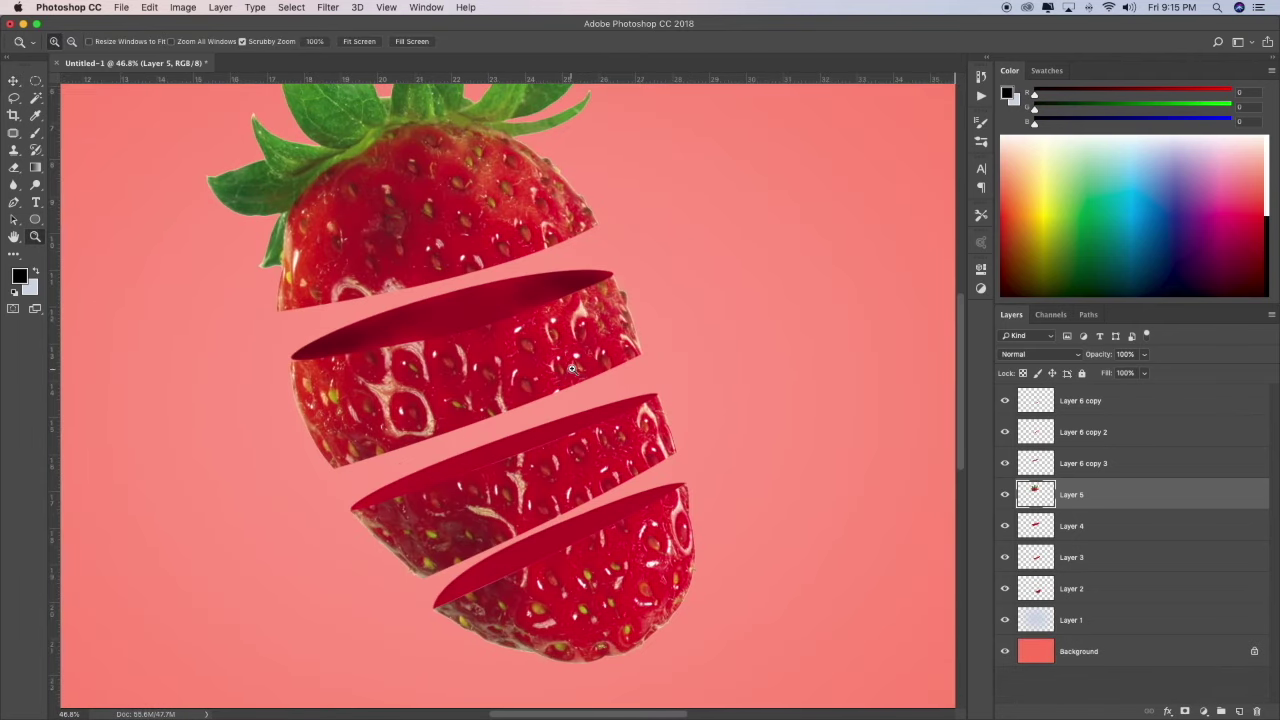
- Change Layer 1's glow blend mode from Soft Light to Normal
left_click(11, 85)
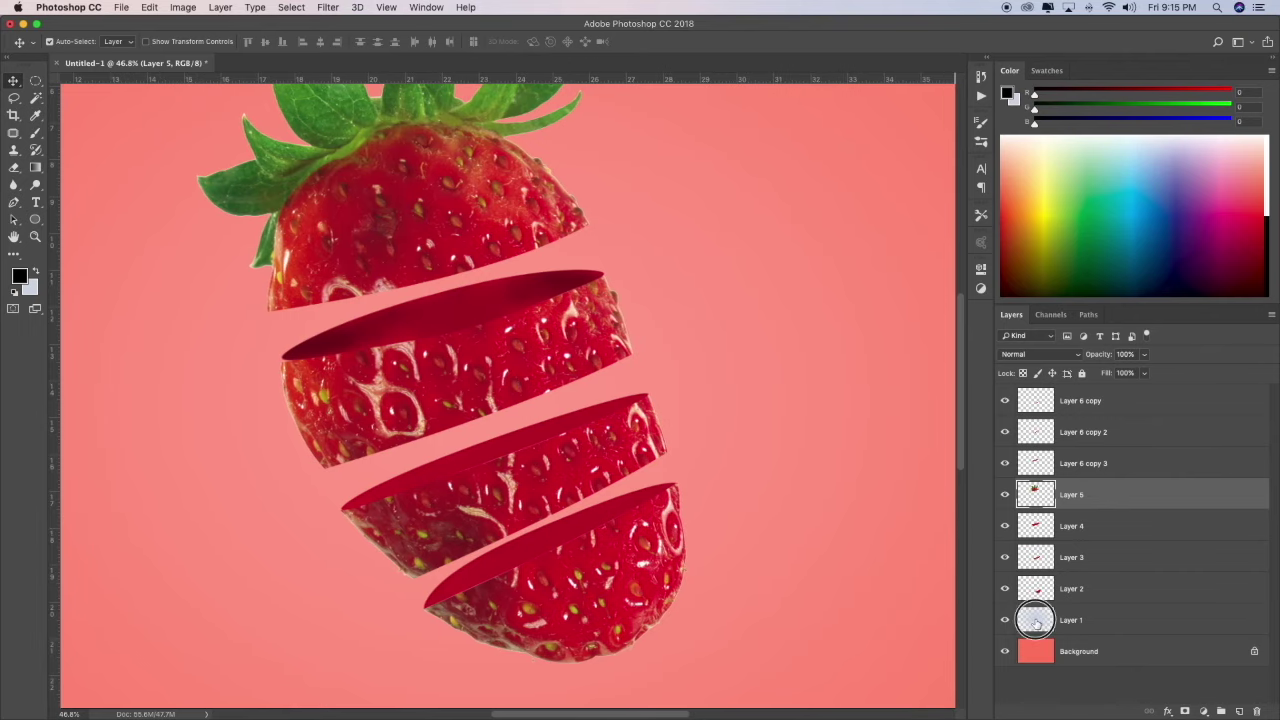
left_click(1040, 354)
left_click(1035, 204)
key("z")
left_click_drag(84, 264, 148, 145)
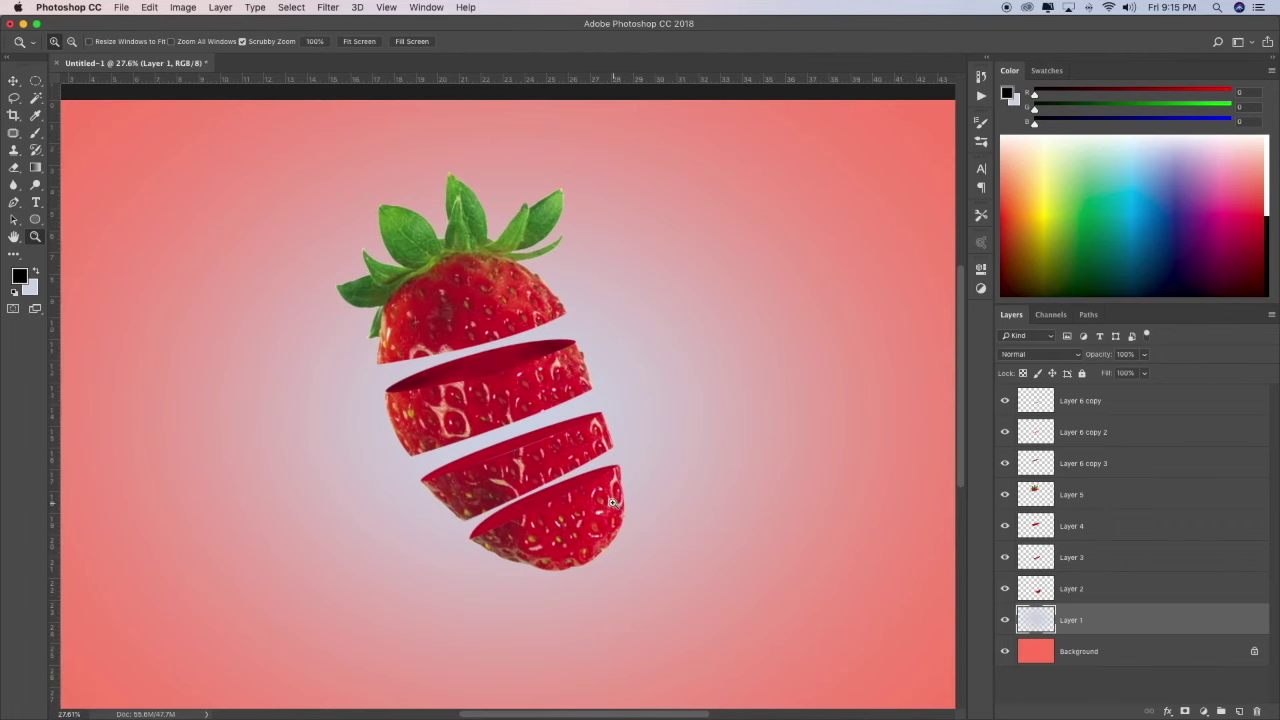
left_click(14, 81)
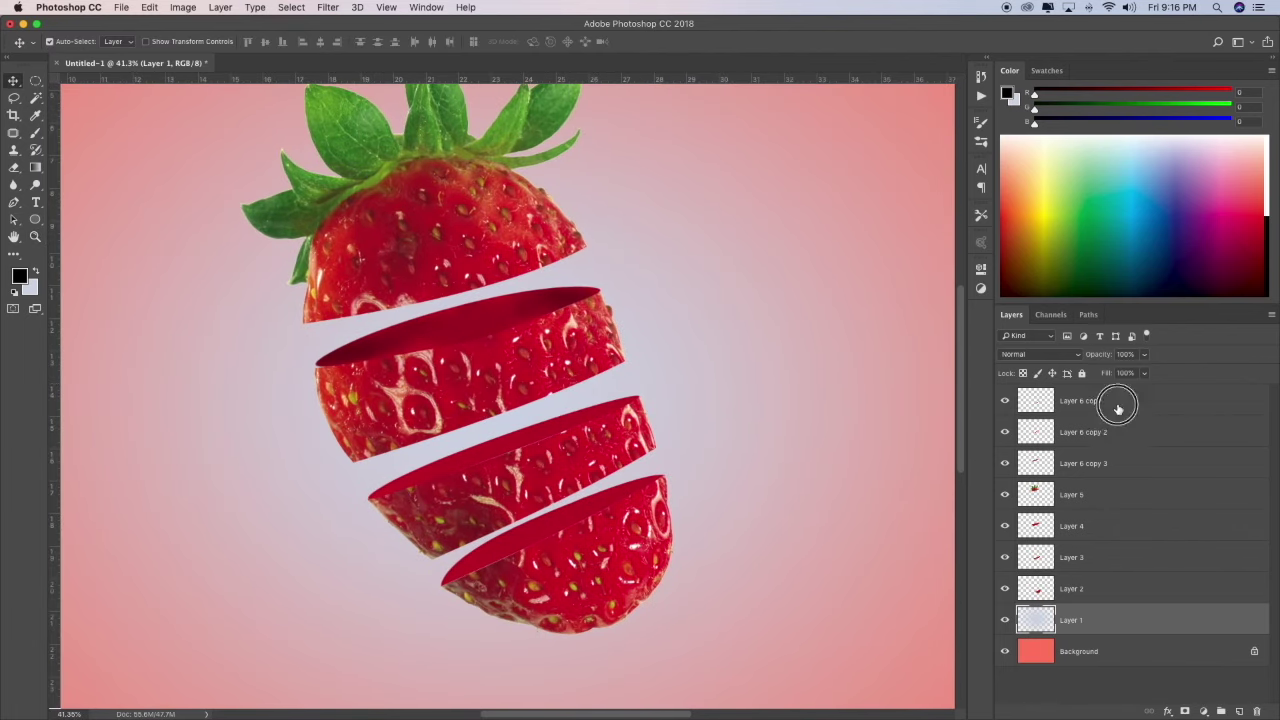
- Load the Layer 6 copy slice top as a selection and expand it by 10 px
left_click(1110, 401)
scroll(831, 506, "up", 2)
left_click(1035, 402, "super")
left_click(328, 7)
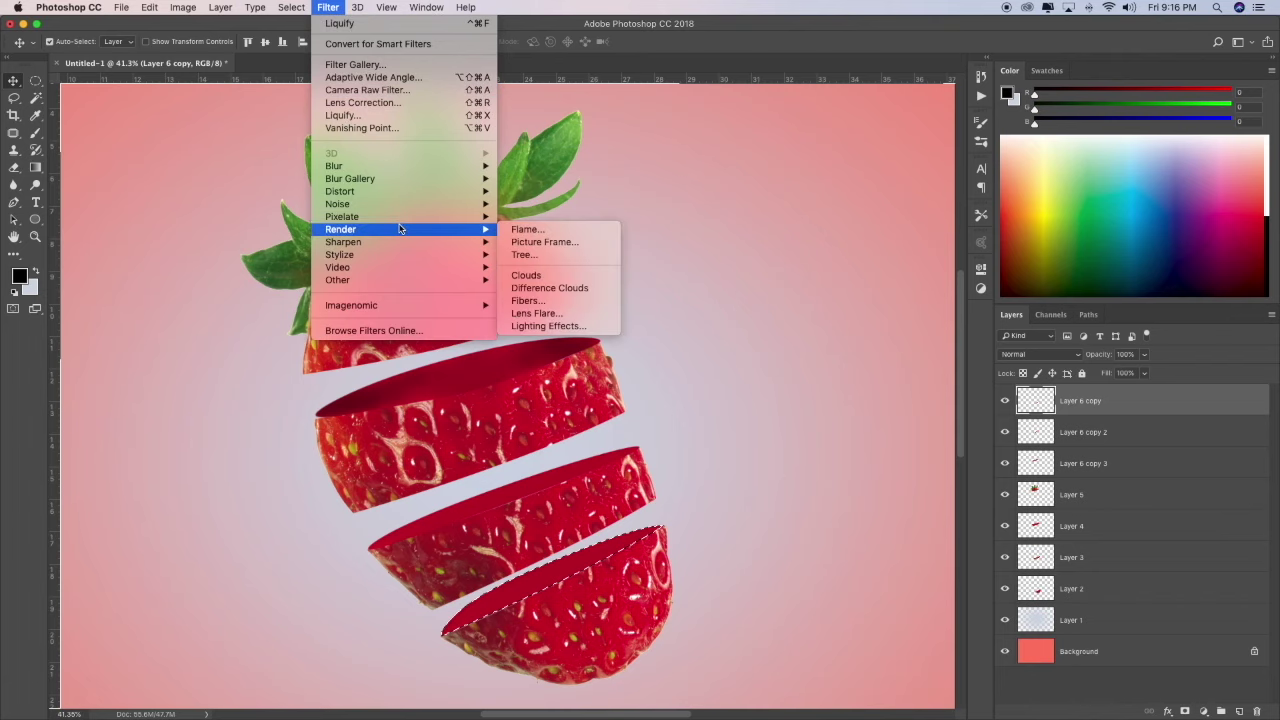
left_click(460, 222)
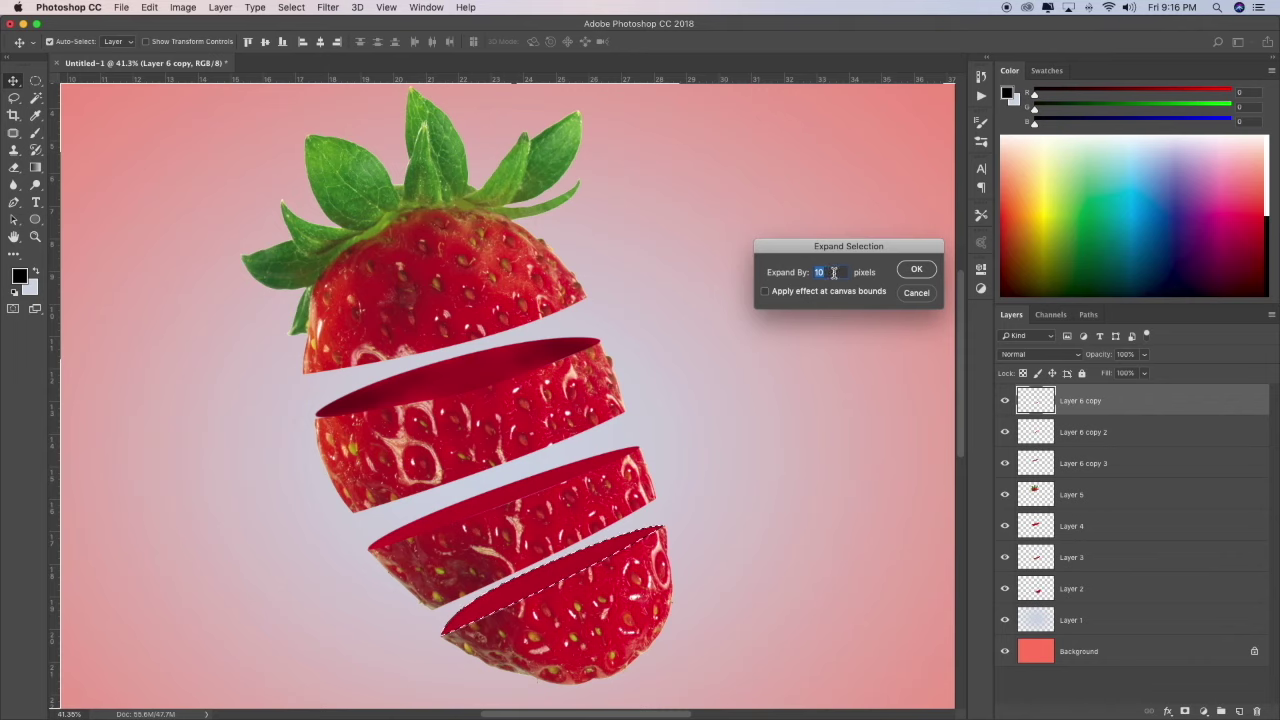
left_click(917, 271)
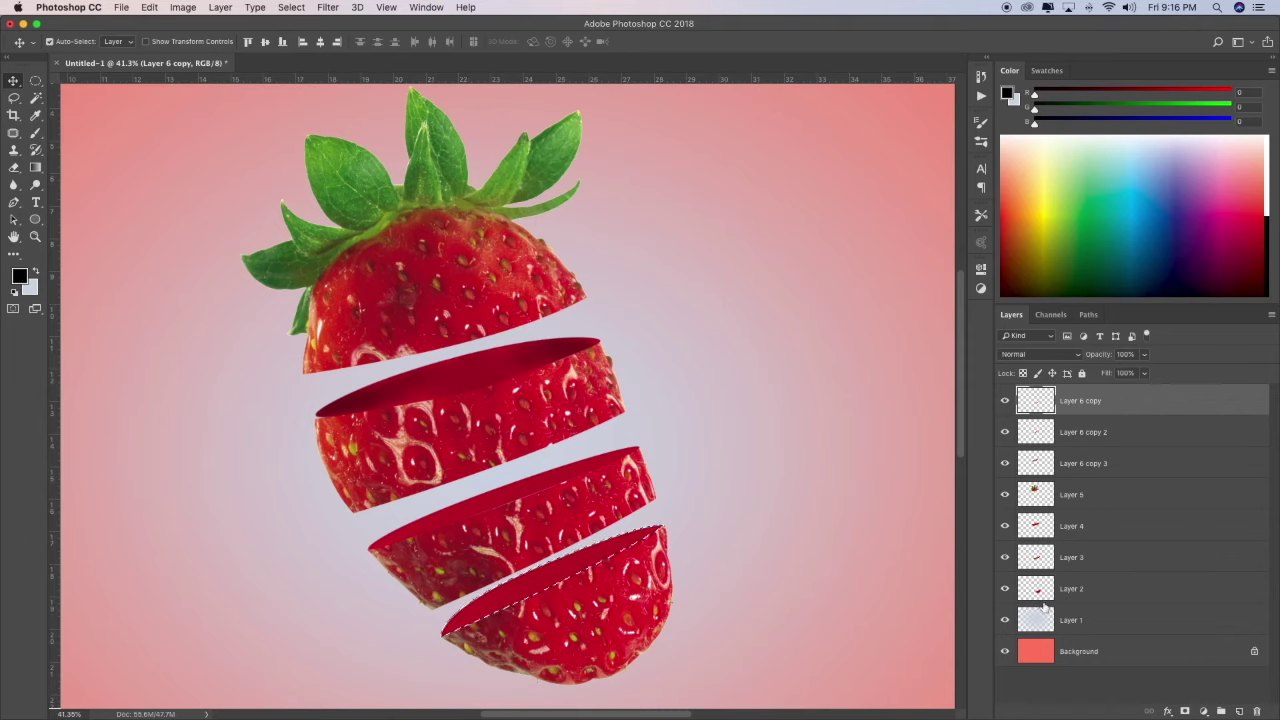
- Select Layer 2, zoom in to check the slices, then pick Layer 6 copy 2
left_click(1097, 597)
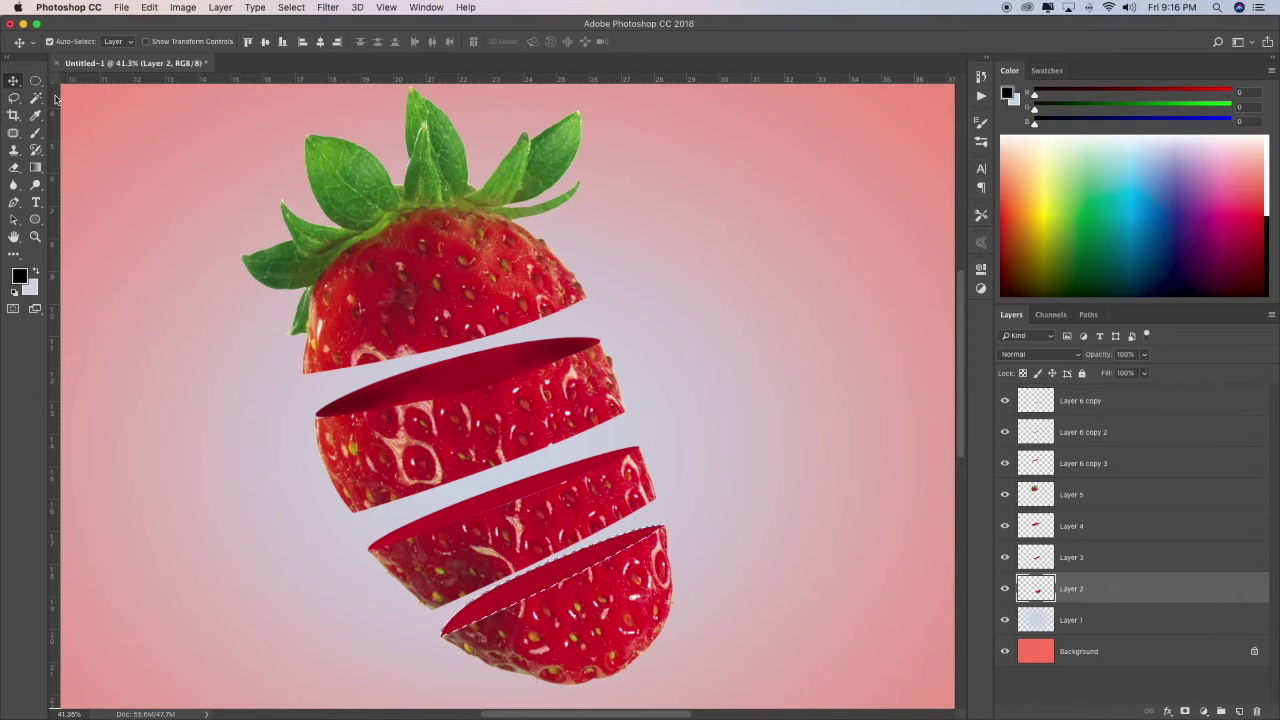
key("z")
left_click_drag(465, 565, 493, 555)
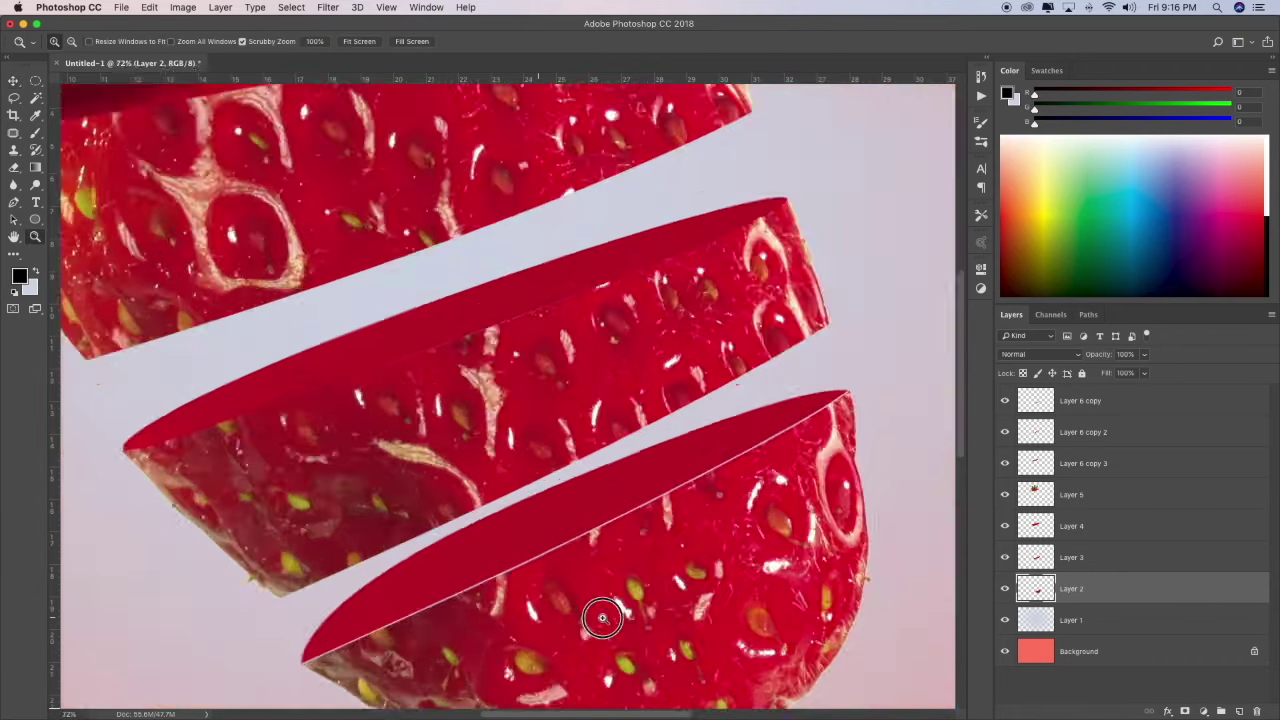
right_click(492, 509)
left_click(516, 509)
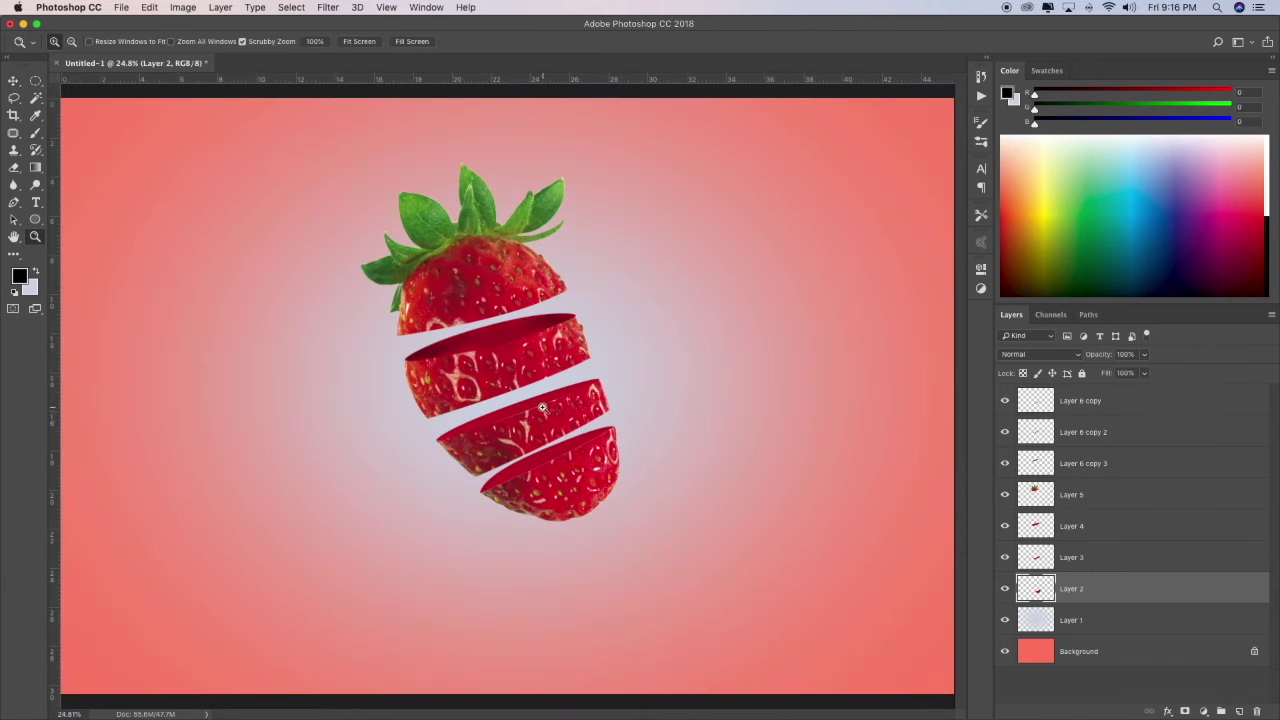
left_click_drag(541, 409, 580, 409)
key("v")
right_click(492, 408)
left_click(525, 408)
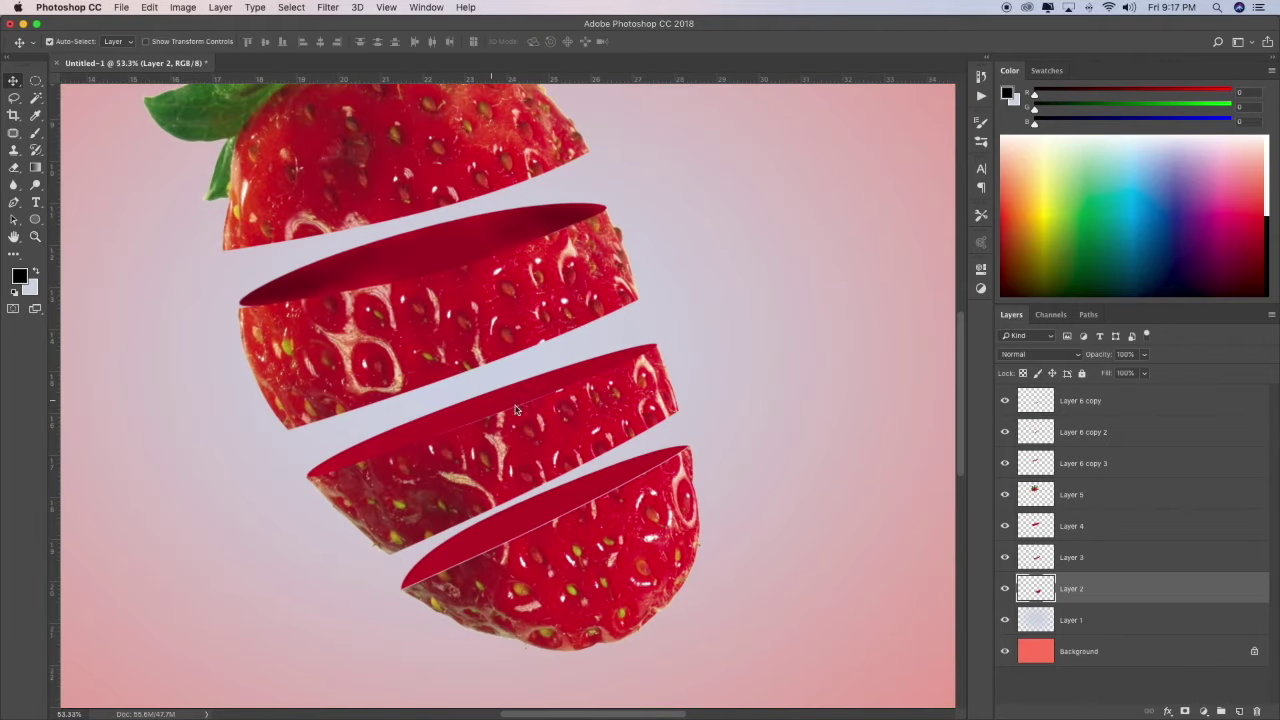
- Expand the third slice's top selection, then deselect and fit the image on screen
left_click(1036, 432, "ctrl")
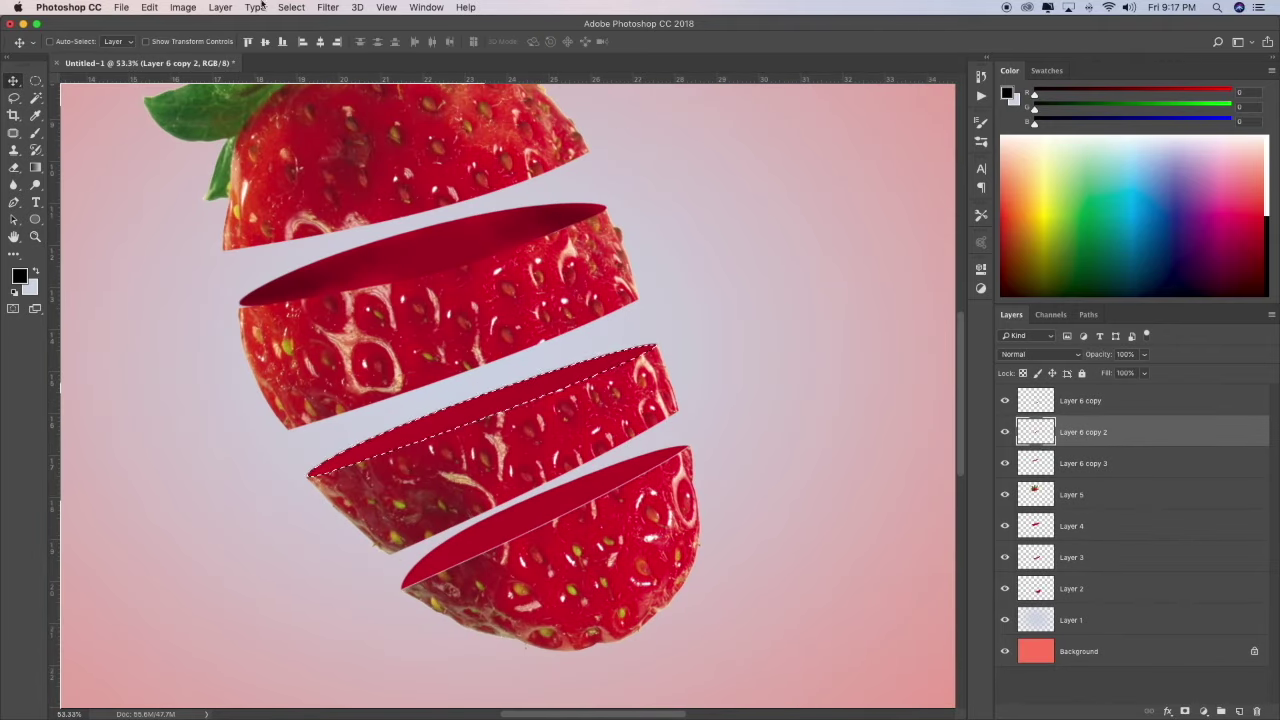
left_click(291, 7)
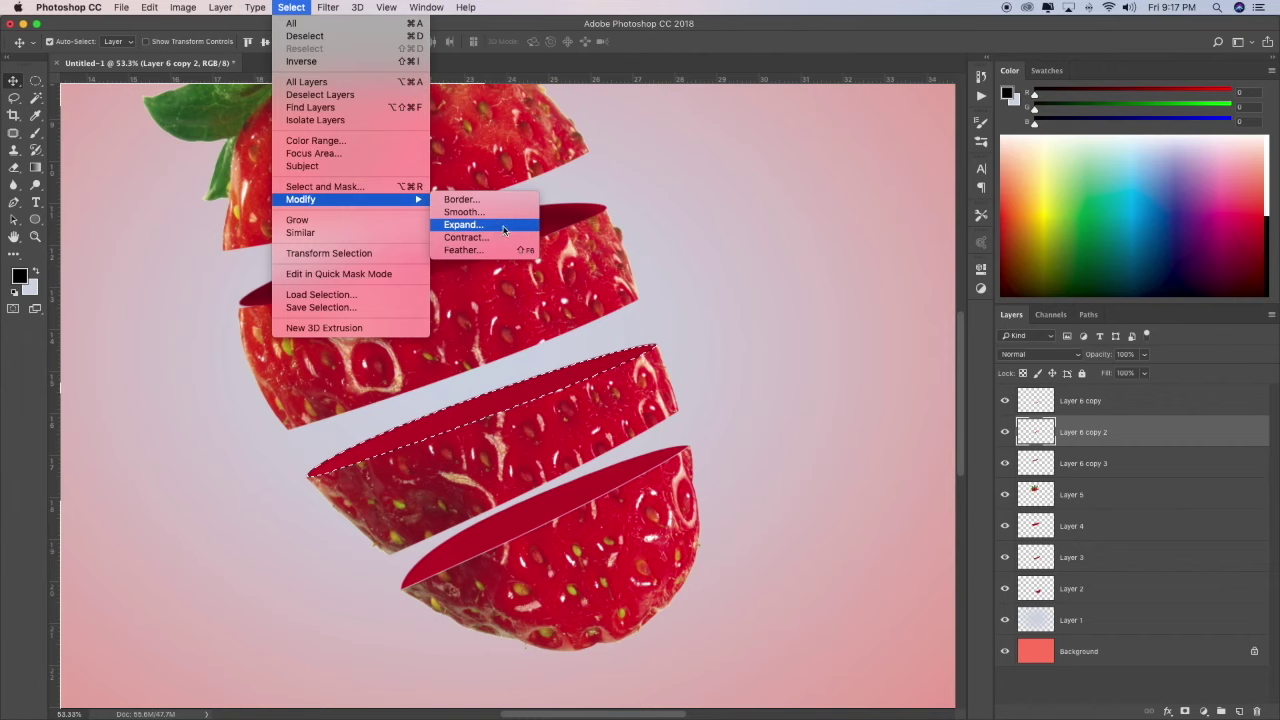
left_click(503, 230)
left_click(918, 270)
left_click(1090, 560)
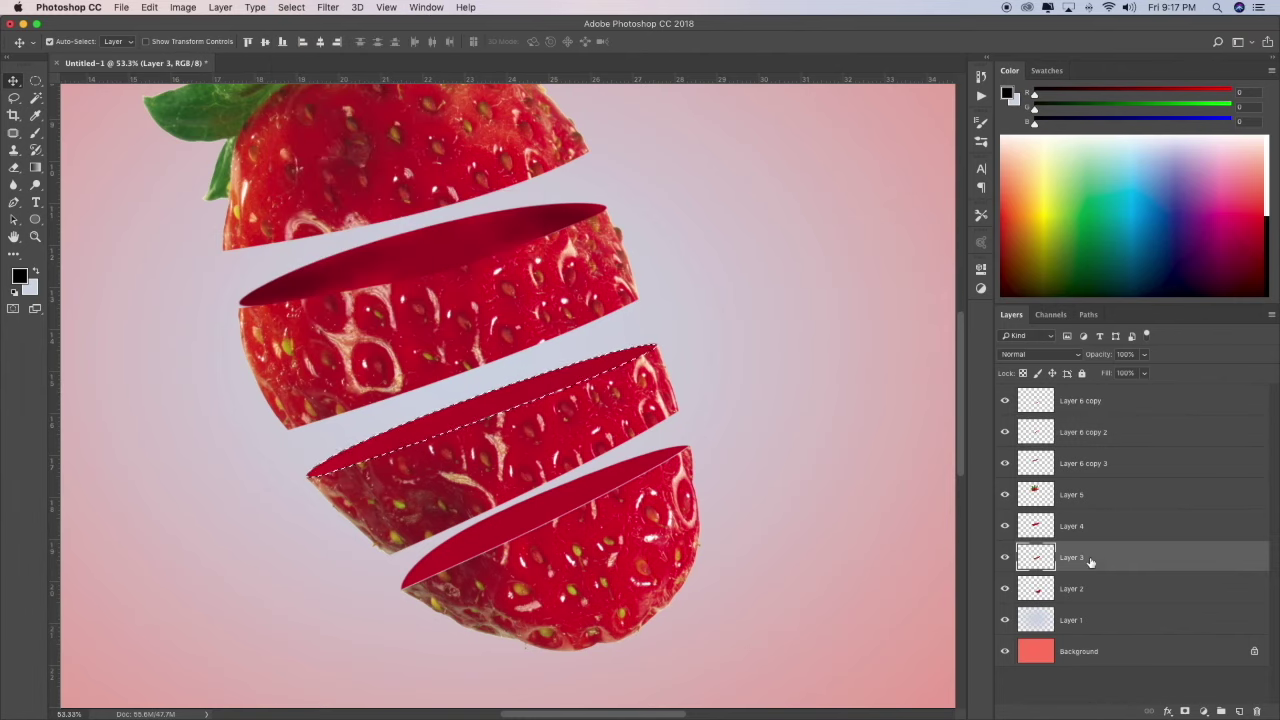
right_click(524, 382)
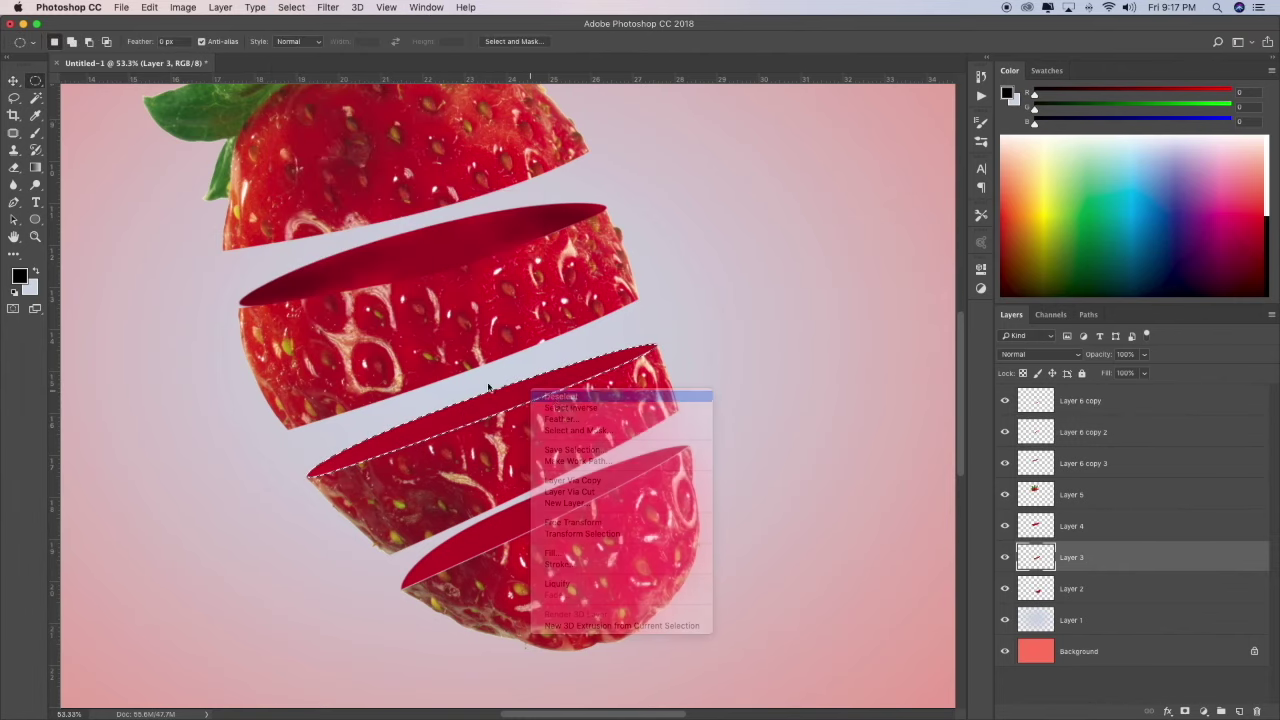
left_click(560, 391)
left_click(34, 237)
key("super+0")
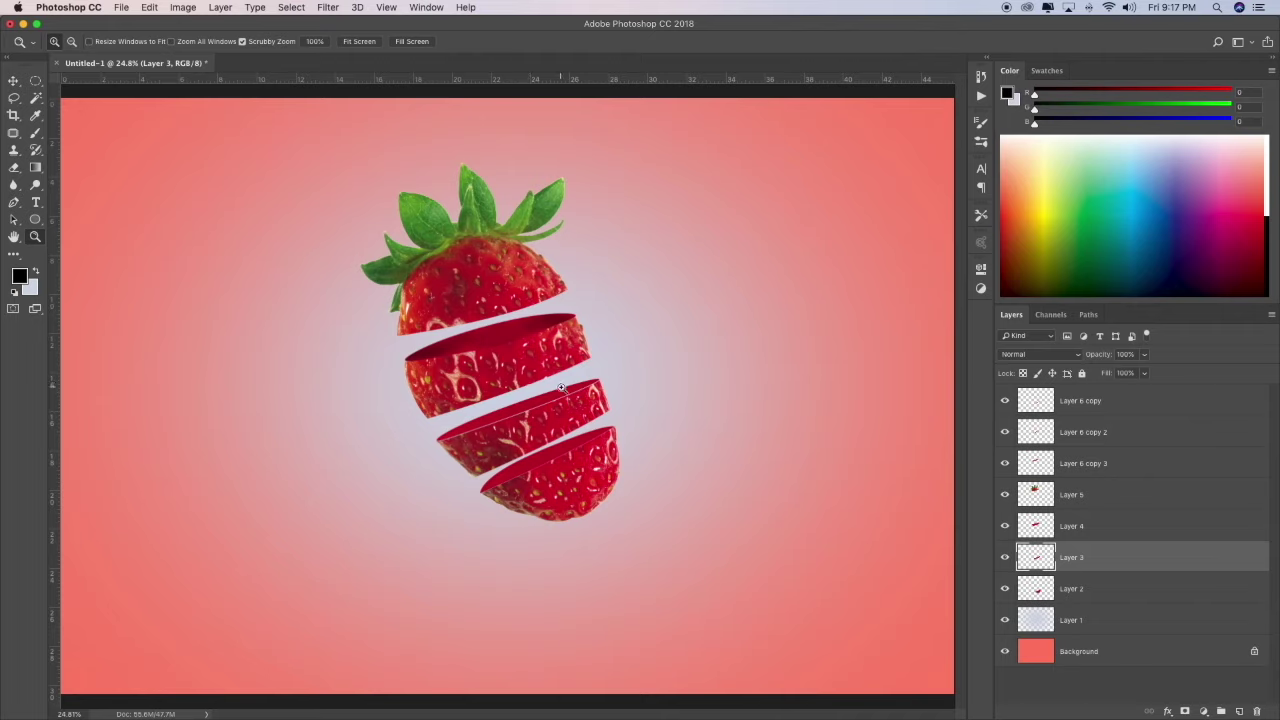
- Load and expand the Layer 6 copy 3 slice outline, then deselect and fit on screen
right_click(500, 330, "ctrl")
left_click(520, 336)
left_click(551, 363)
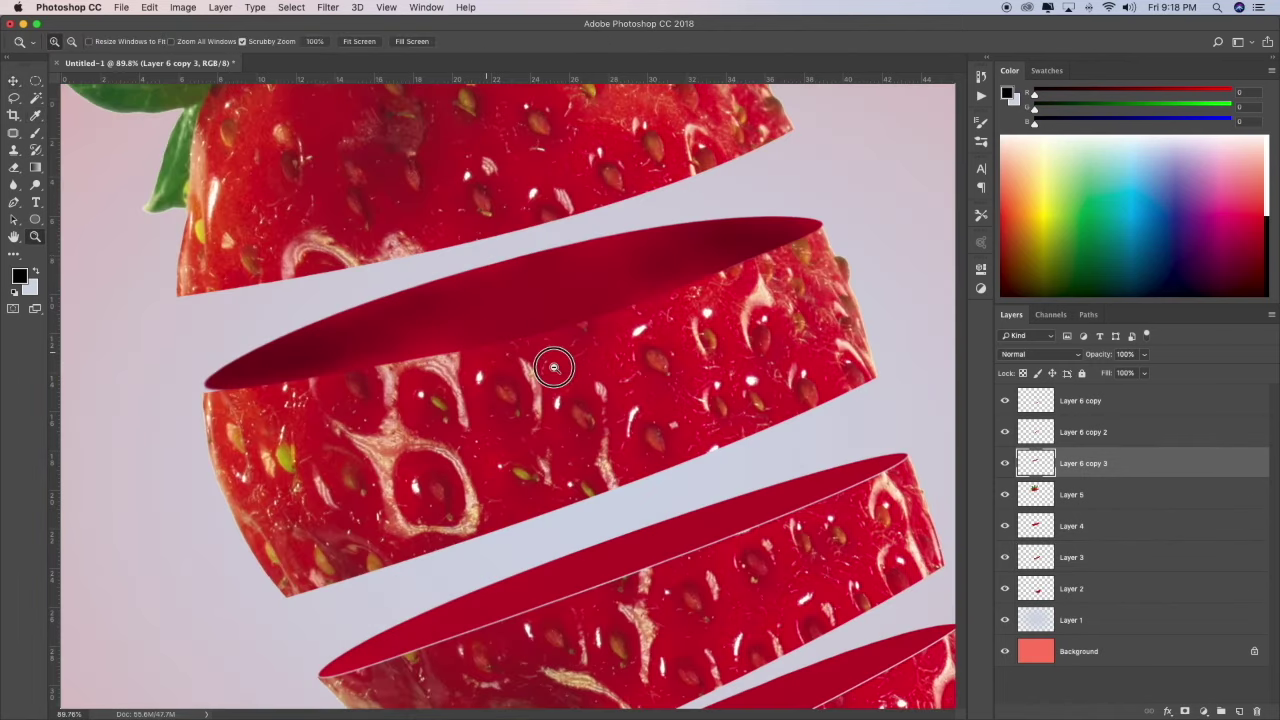
left_click(1035, 463, "ctrl")
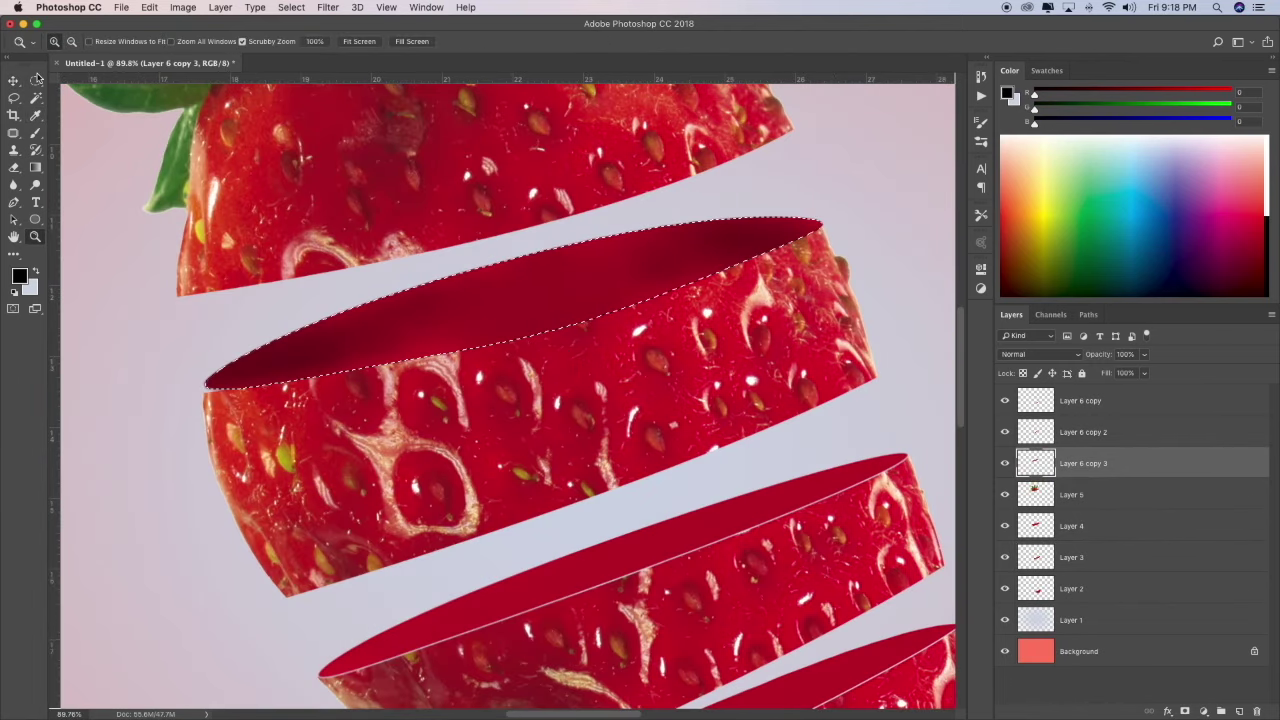
left_click(328, 8)
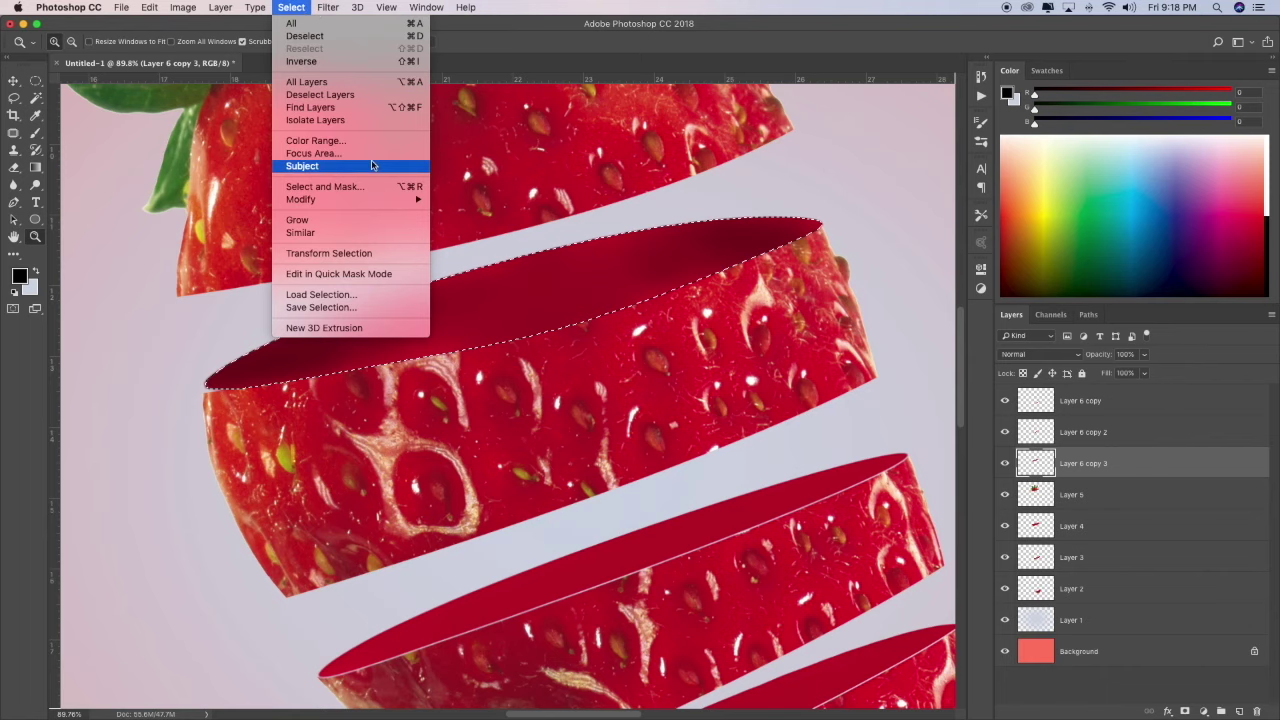
left_click(470, 227)
left_click(915, 271)
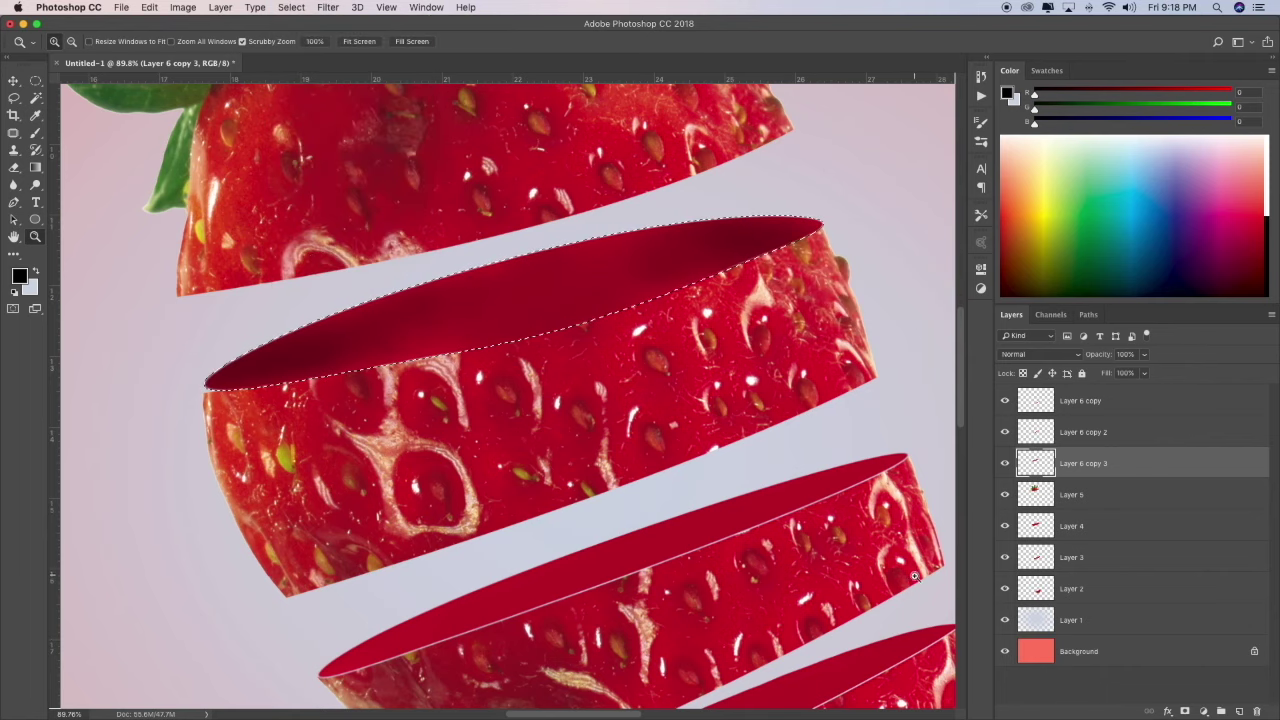
left_click(1095, 528)
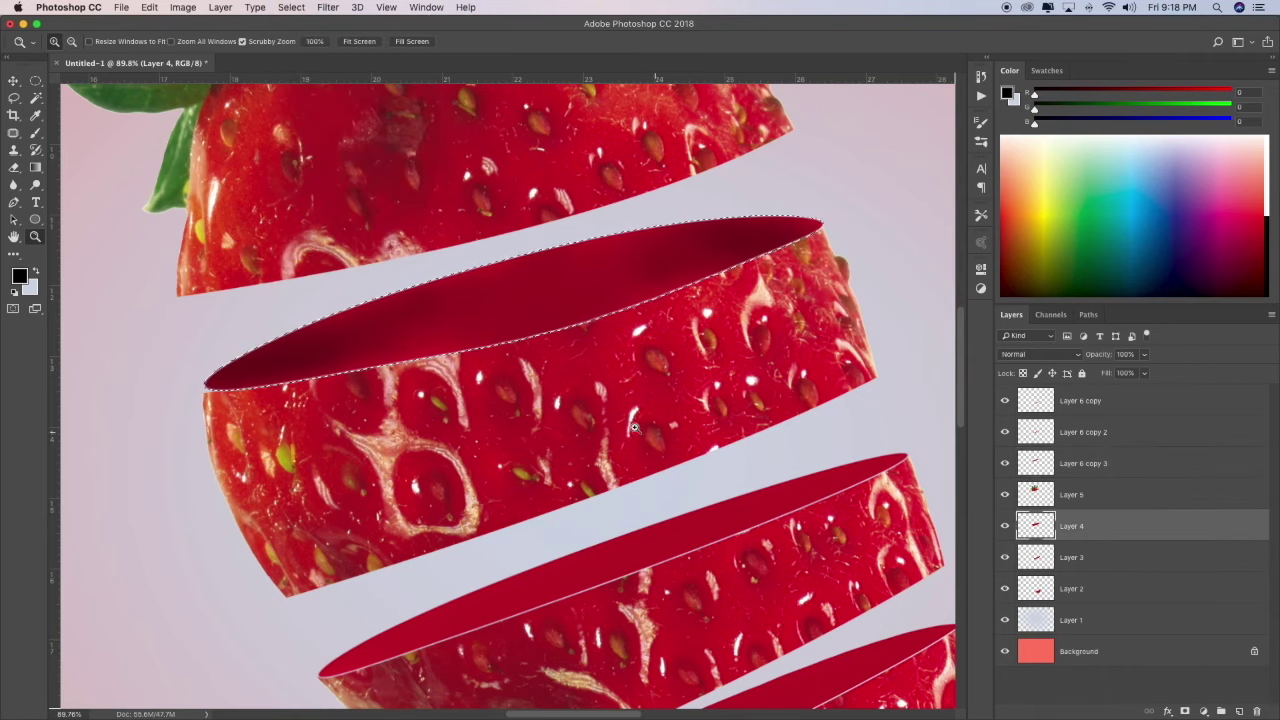
key("ctrl+d")
right_click(552, 382)
left_click(585, 392)
- Bring the paint splash image from the desktop into the document
key("super+h")
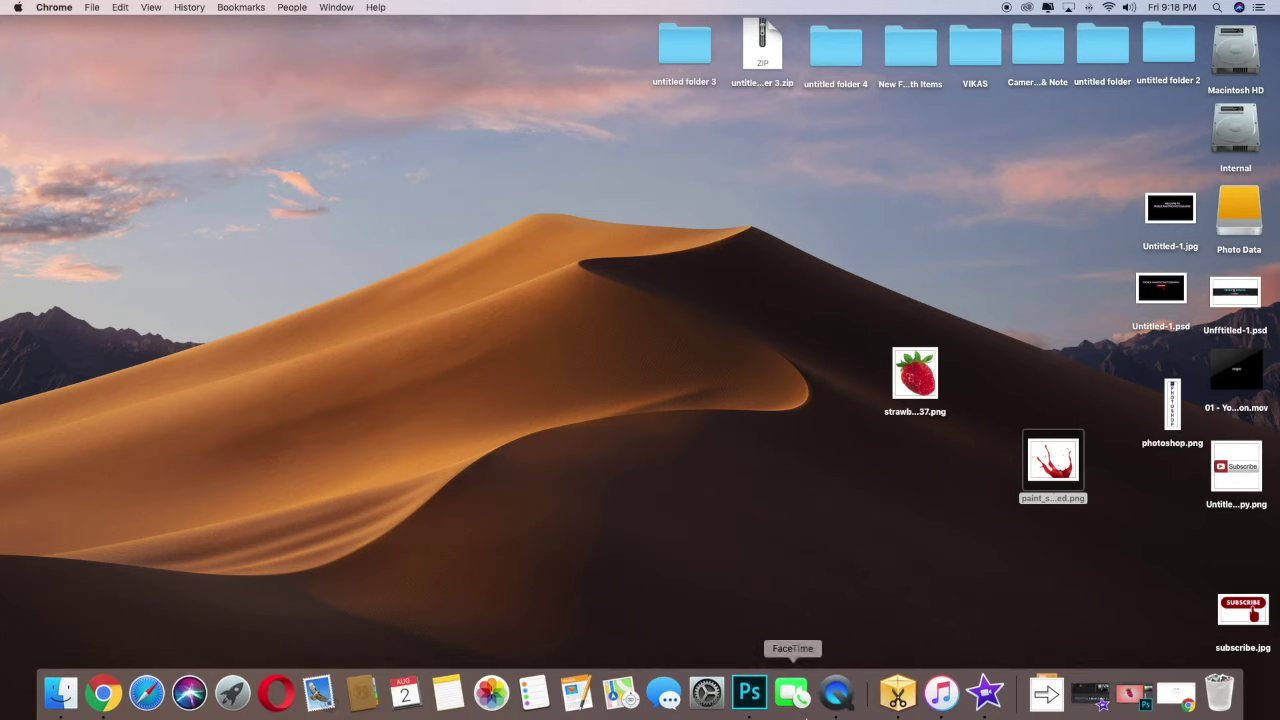
left_click(749, 694)
key("ctrl+v")
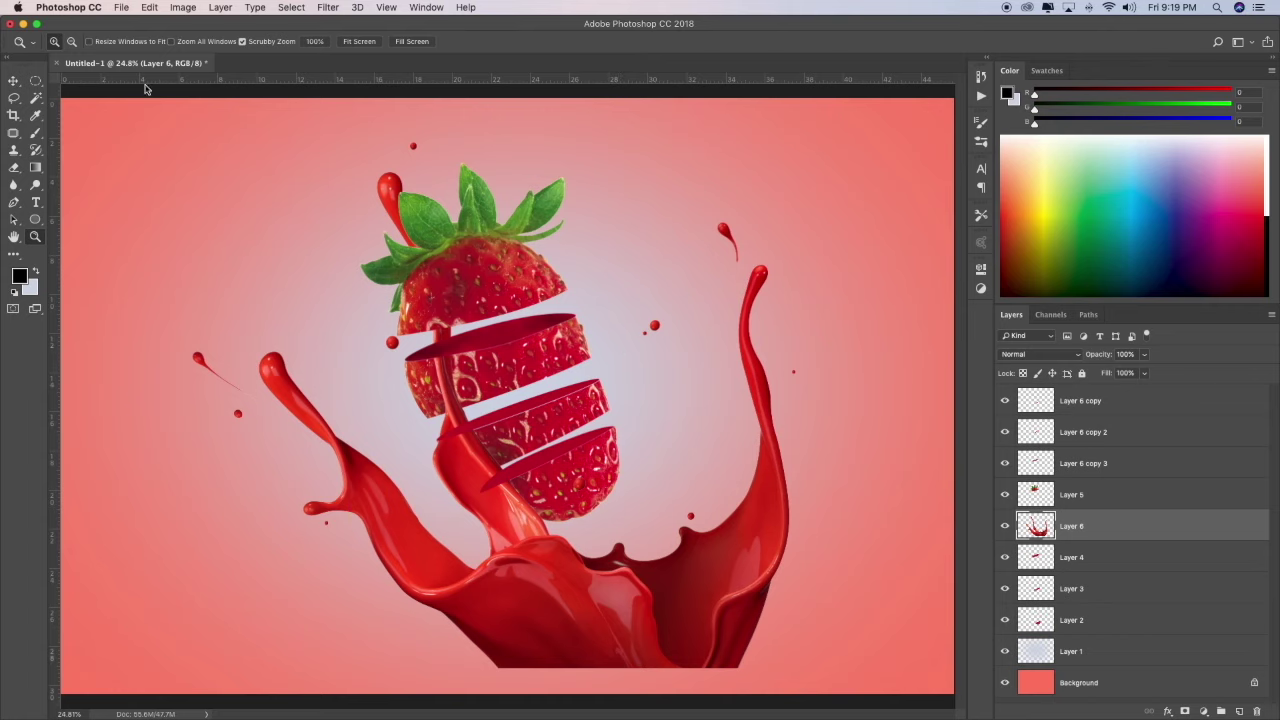
- Scale the splash to about half size on the strawberry top and move its layer to the top
key("v")
mouse_move(539, 463)
left_mouse_down()
mouse_move(775, 541)
mouse_move(478, 595)
left_mouse_up()
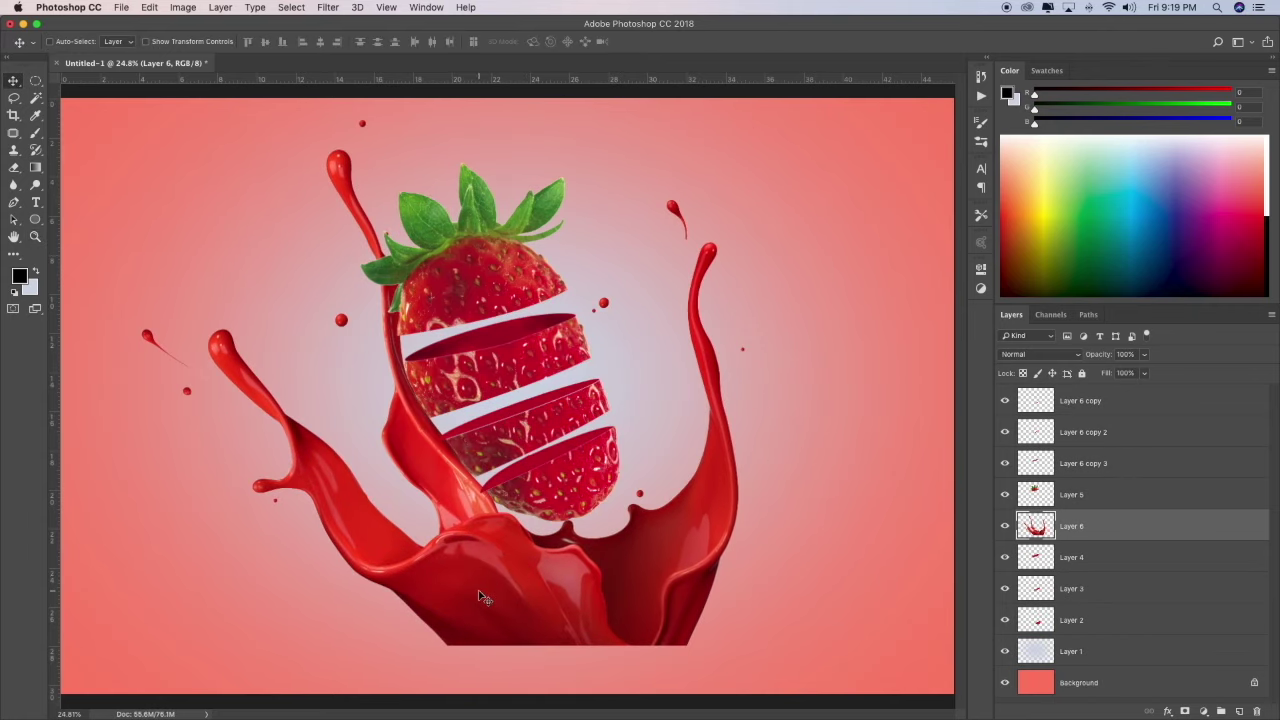
key("ctrl+t")
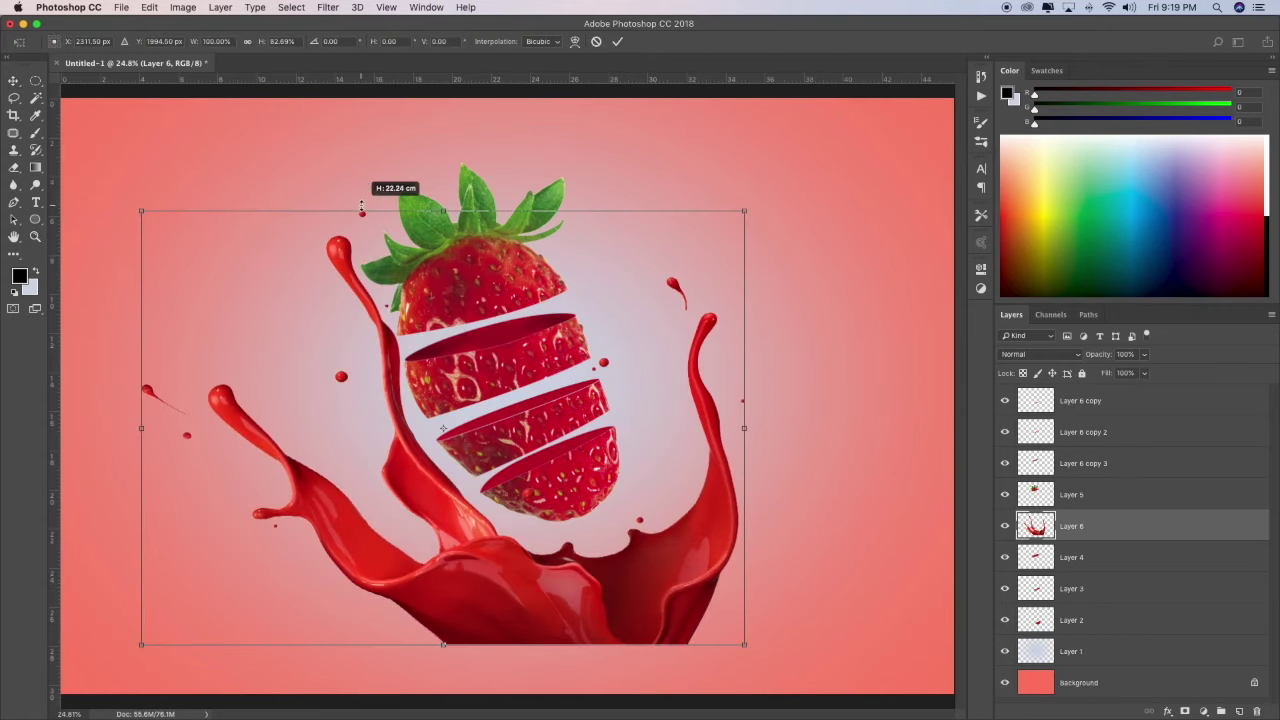
left_click_drag(140, 120, 420, 423)
mouse_move(638, 605)
left_mouse_down()
mouse_move(465, 272)
mouse_move(487, 296)
left_mouse_up()
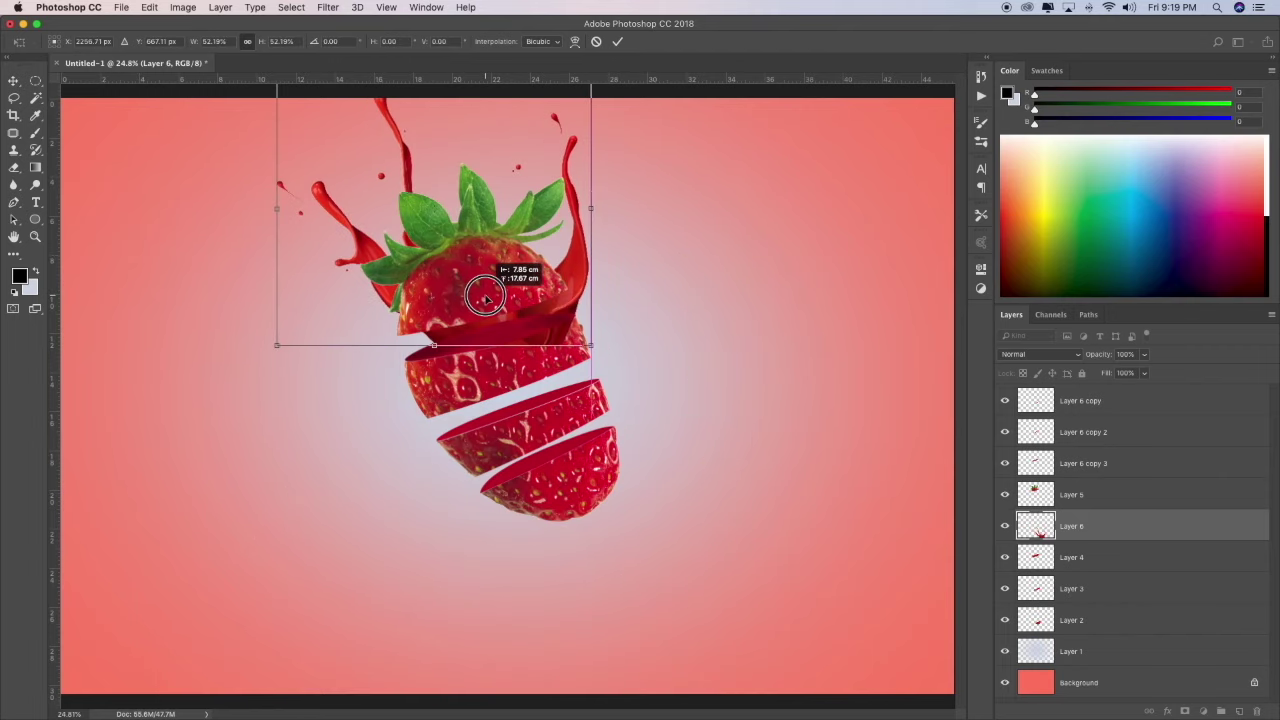
key("Return")
left_click_drag(1070, 526, 1080, 385)
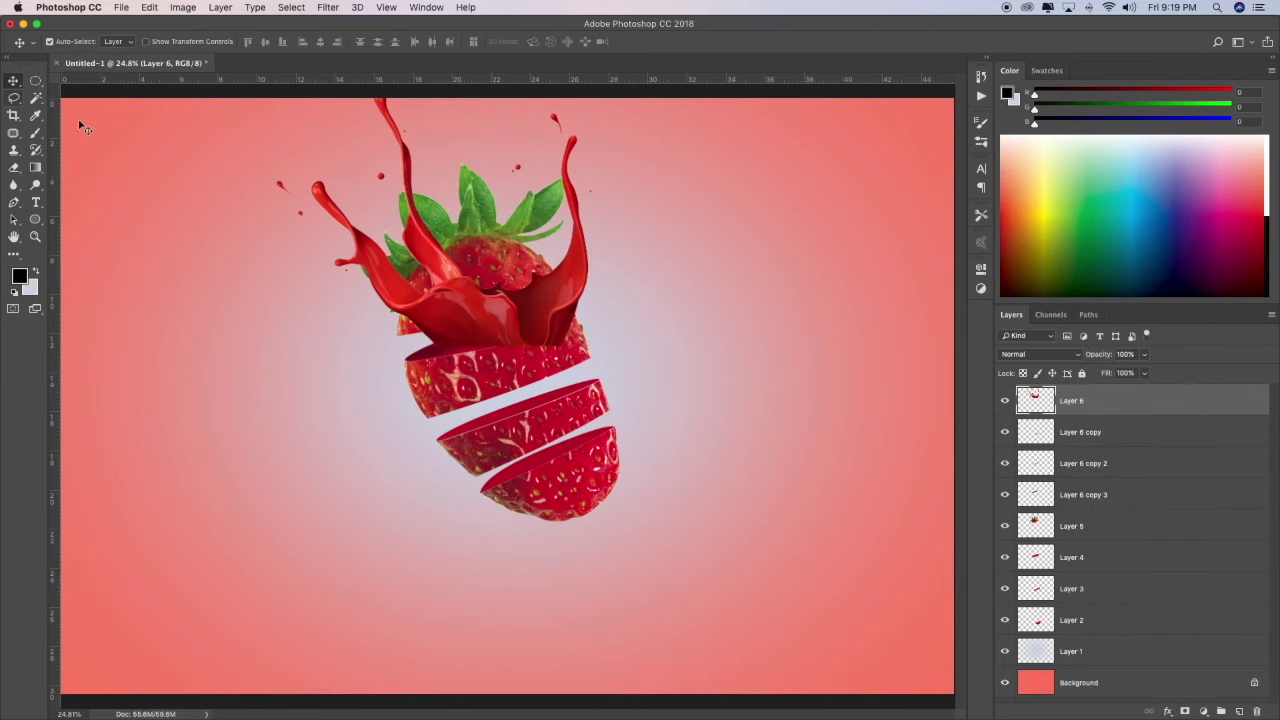
- Zoom in and transform the splash again, enlarging it slightly
left_click(35, 237)
left_click_drag(505, 320, 528, 321)
scroll(528, 321, "up", 3)
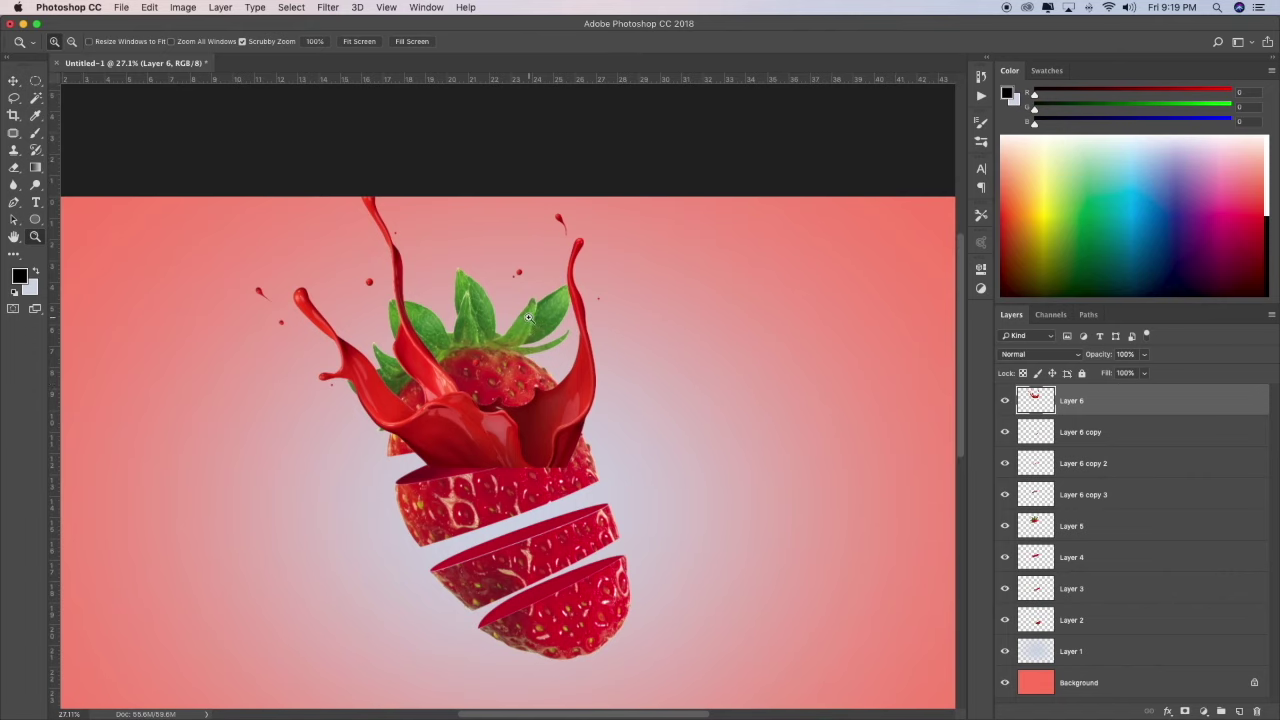
key("ctrl+t")
left_click_drag(615, 475, 600, 380)
left_click_drag(430, 410, 445, 437)
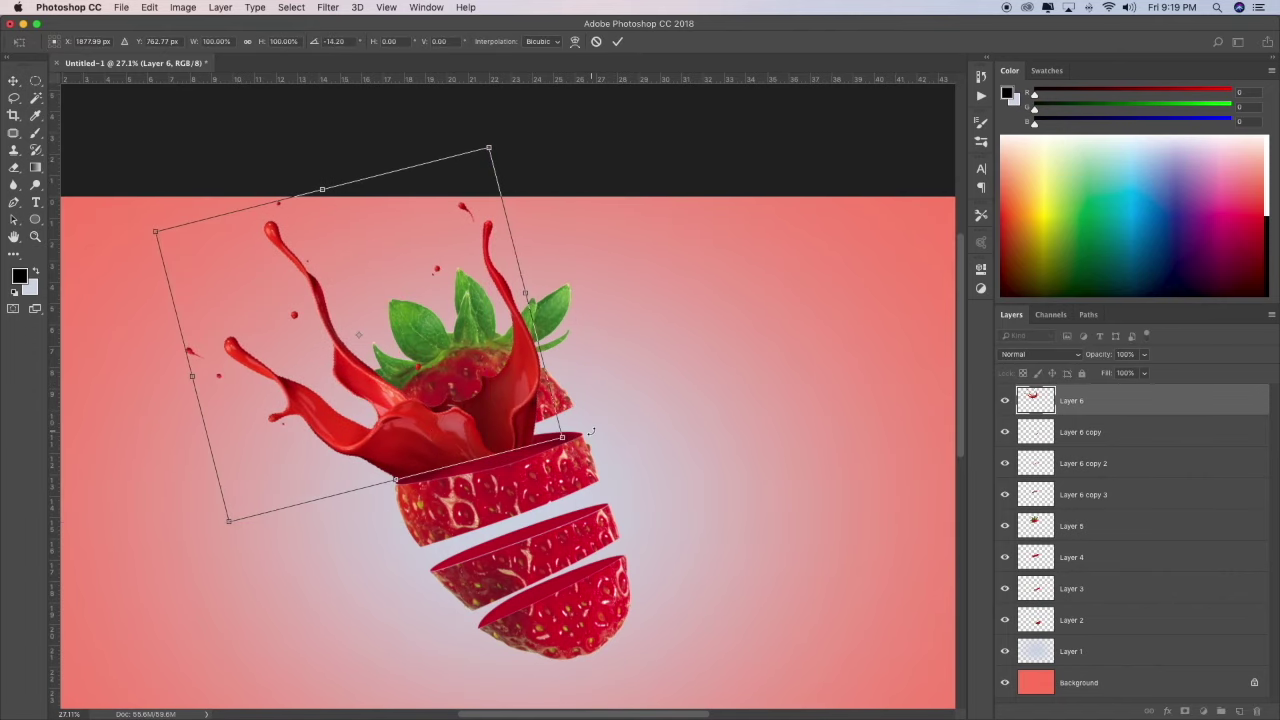
left_click_drag(563, 437, 569, 440)
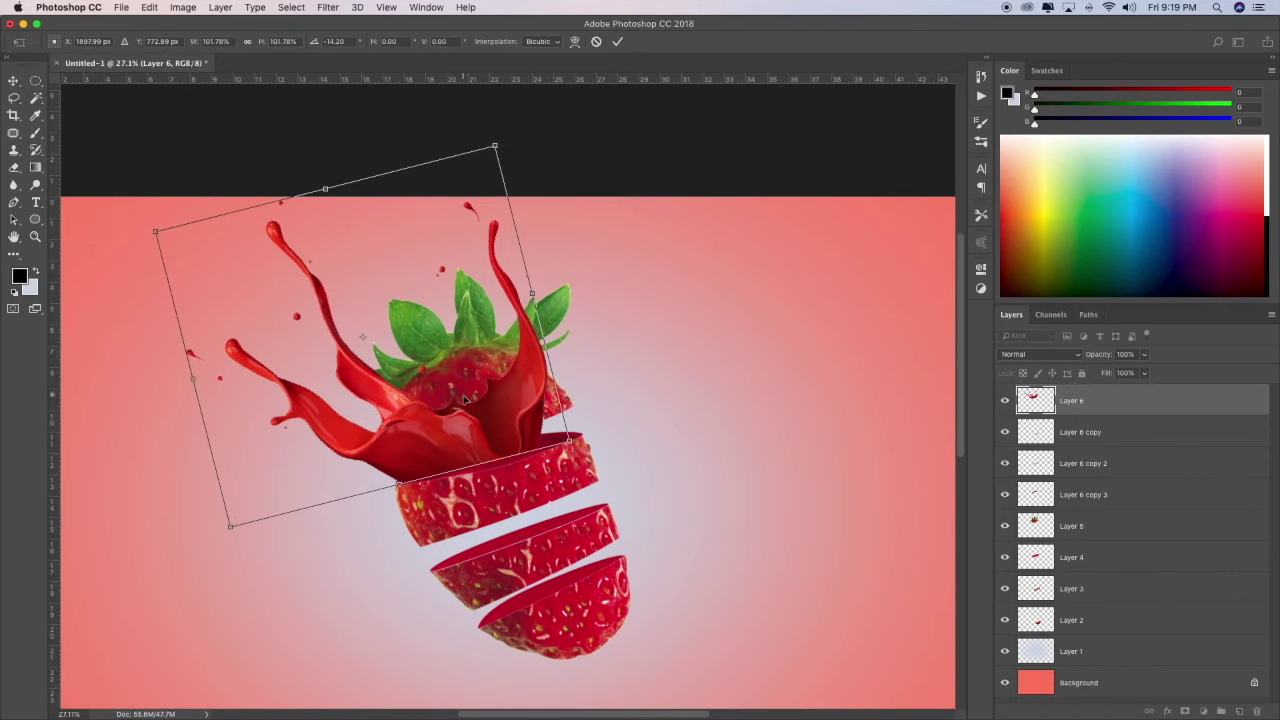
left_click(35, 236)
key("Return")
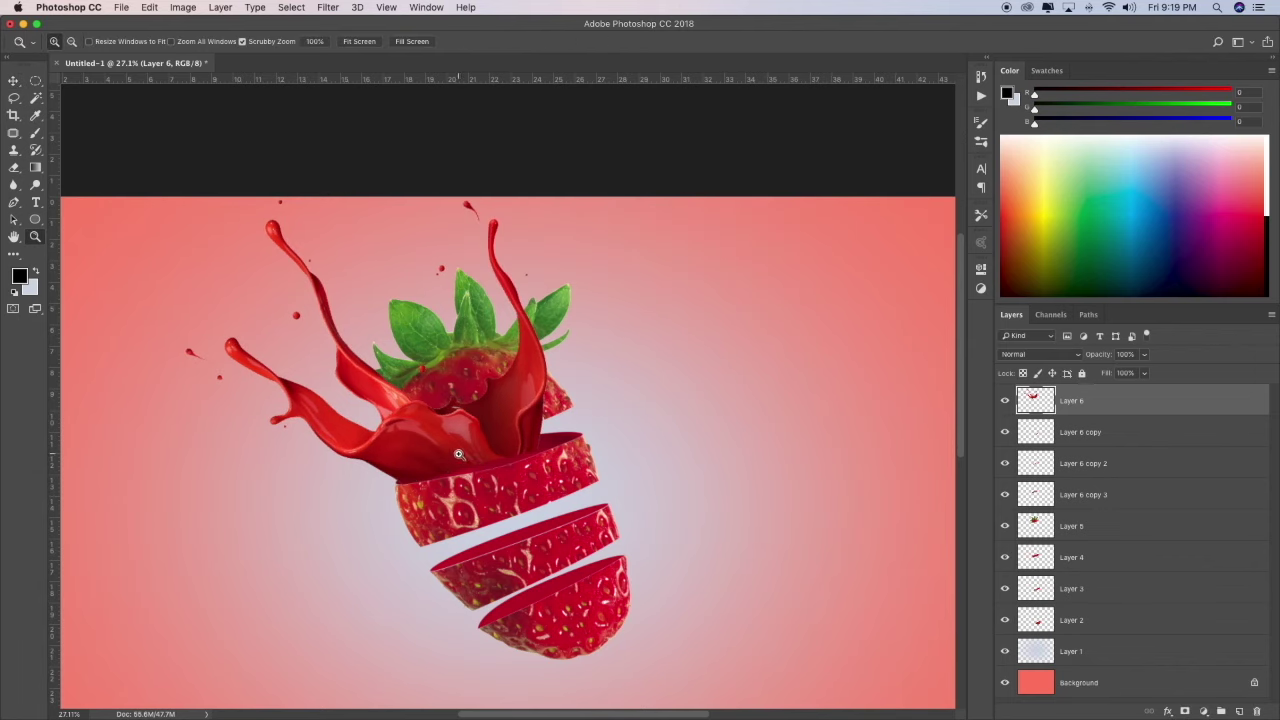
- Stretch the splash wider with a slight tilt, shift it left, then fit the image on screen
left_click(504, 469)
left_click_drag(504, 469, 423, 523)
key("ctrl+t")
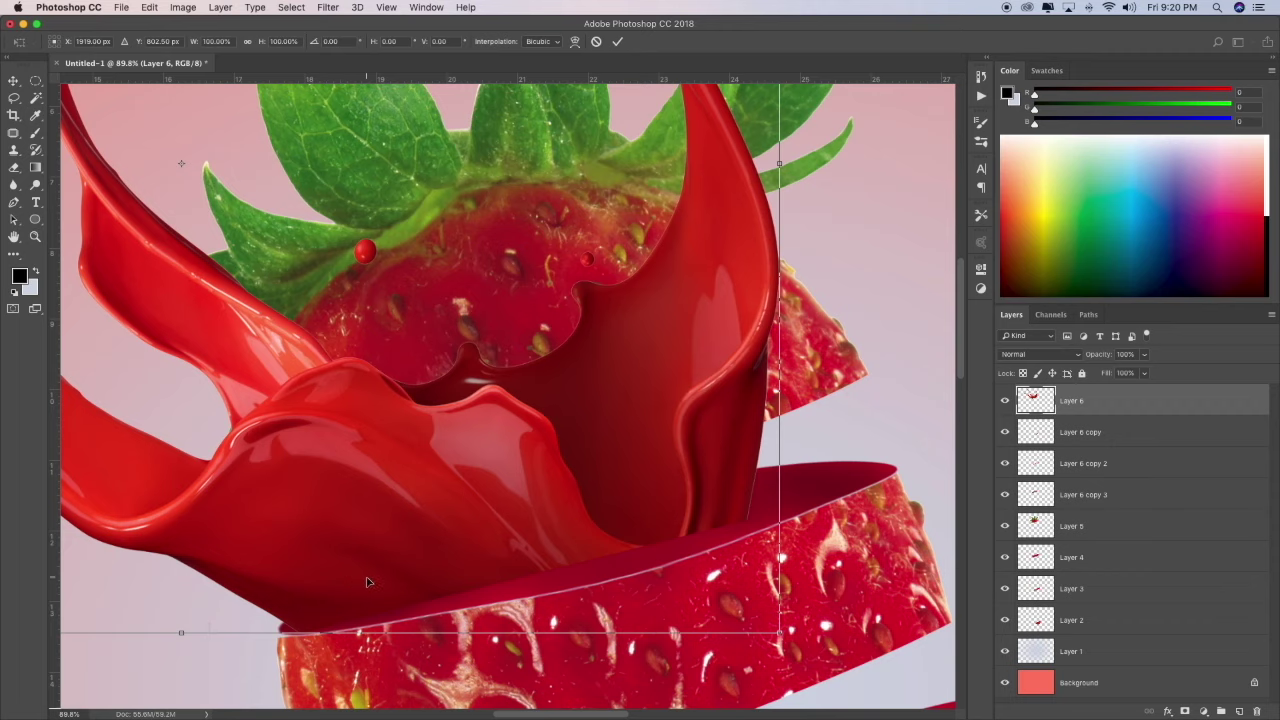
left_click_drag(440, 497, 434, 500)
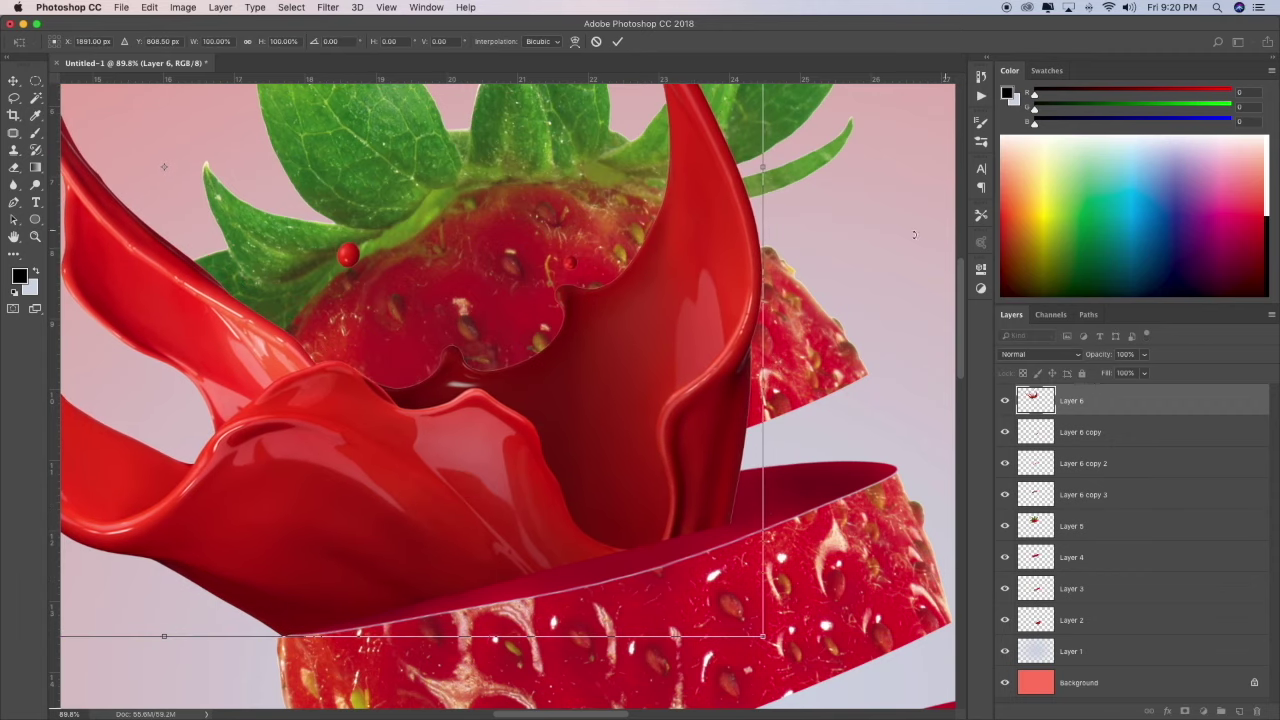
left_click_drag(790, 290, 950, 257)
left_click_drag(931, 626, 951, 560)
mouse_move(657, 476)
left_mouse_down()
mouse_move(545, 455)
mouse_move(526, 482)
left_mouse_up()
left_click(618, 41)
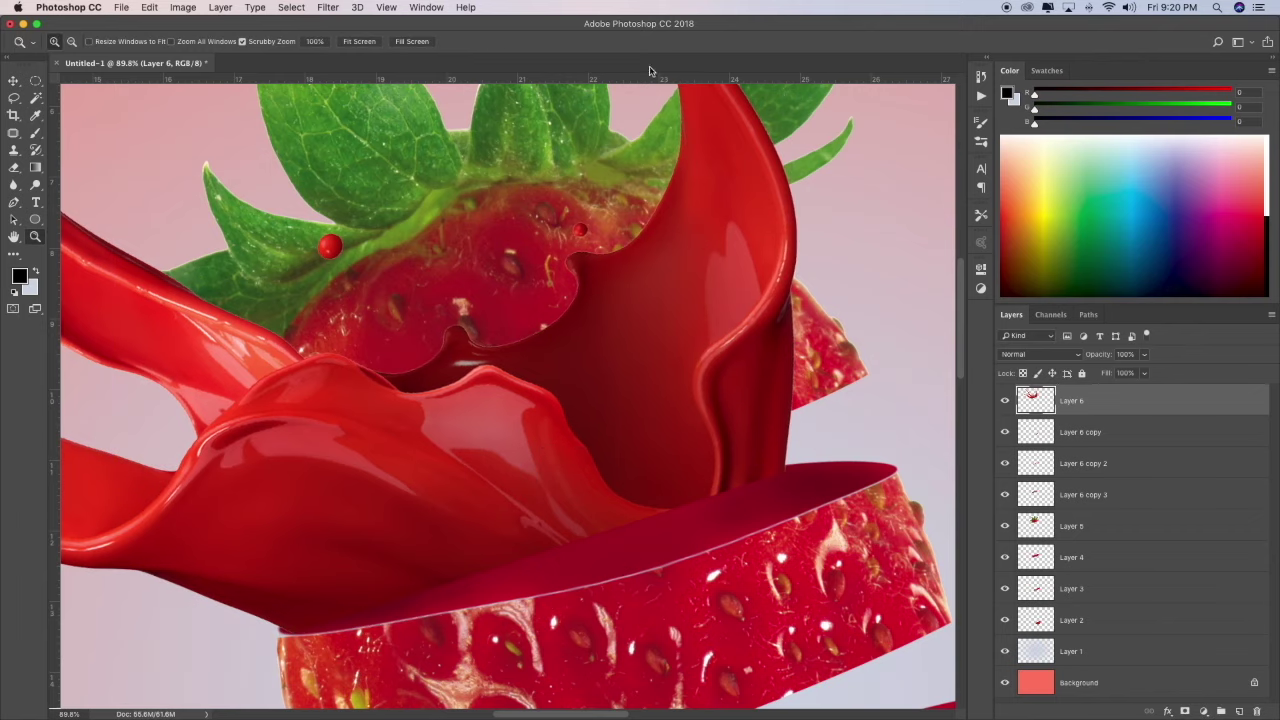
right_click(451, 361)
left_click(468, 368)
key("ctrl+t")
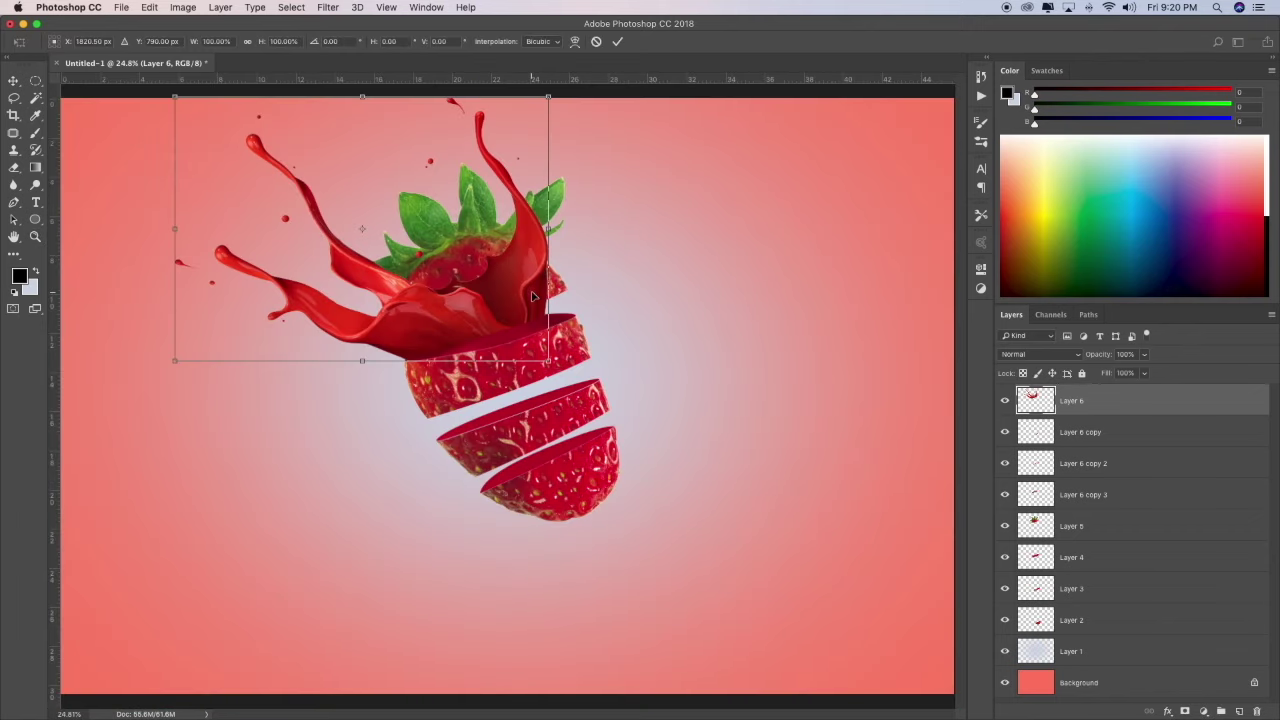
- Warp the splash, pulling its right edge and top-right corner outward and up, then apply
right_click(300, 258)
left_click(320, 334)
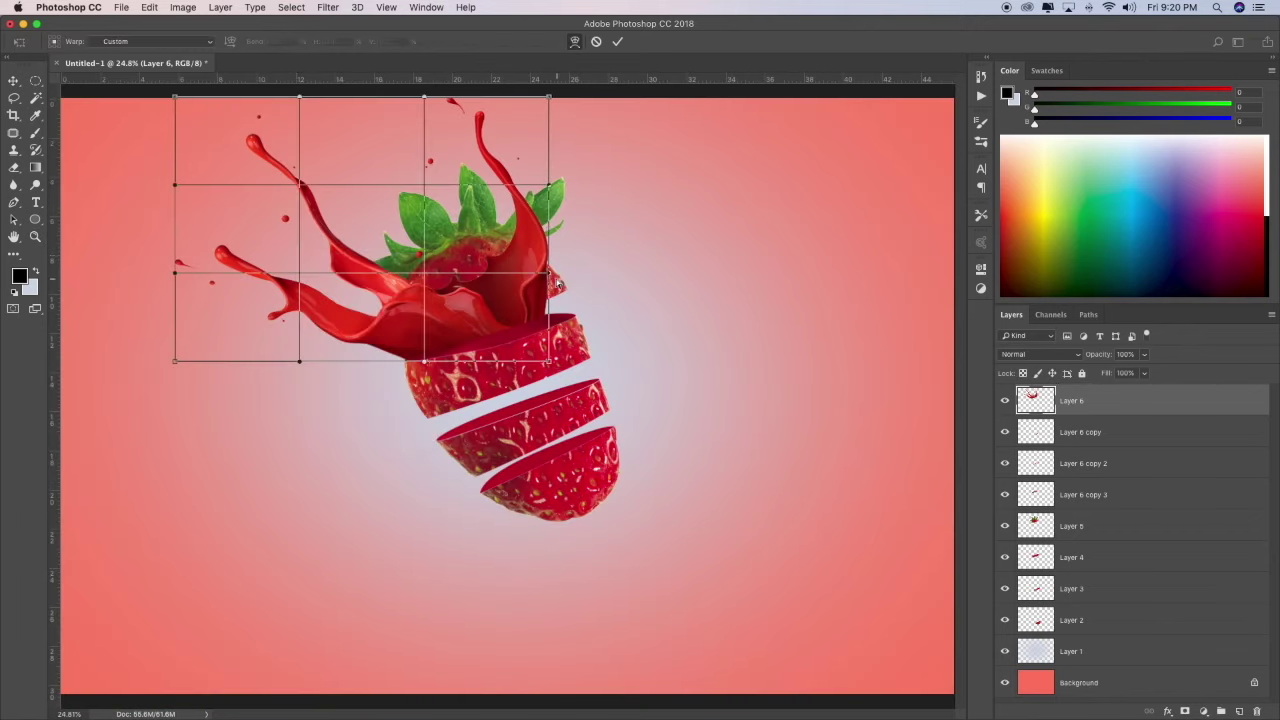
left_click_drag(550, 272, 635, 277)
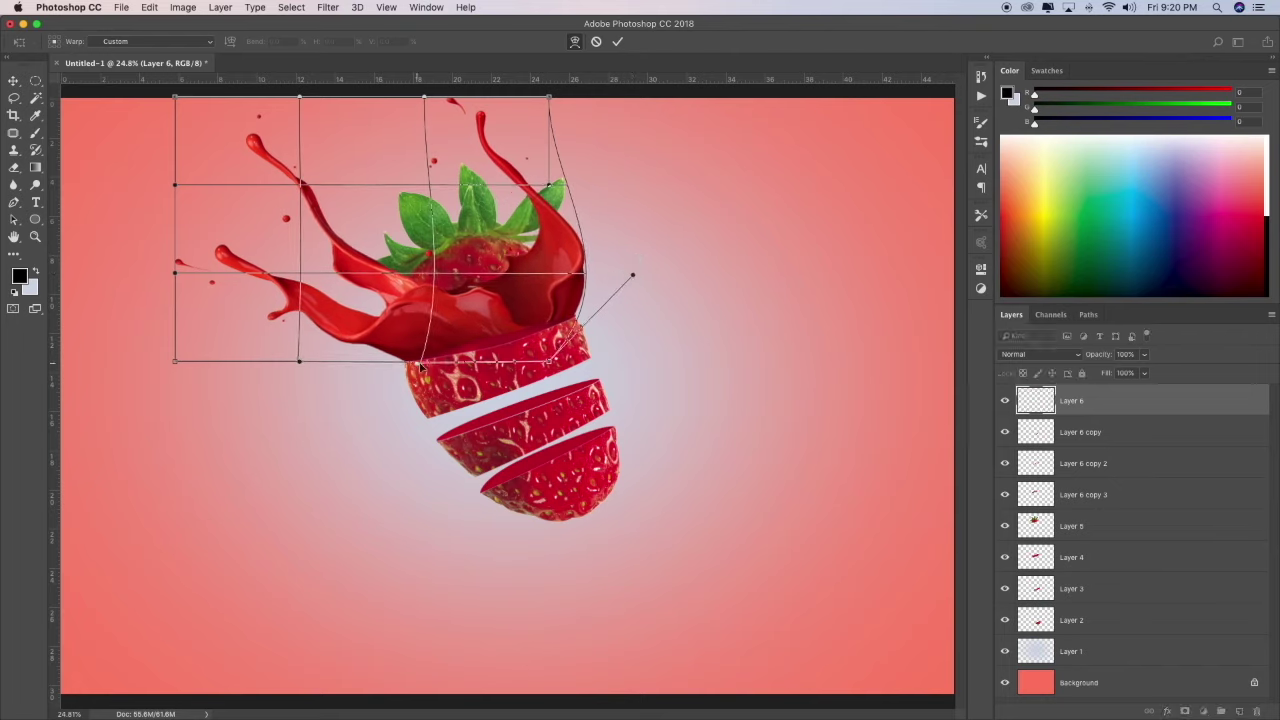
left_click_drag(424, 101, 425, 98)
left_click_drag(548, 100, 782, 87)
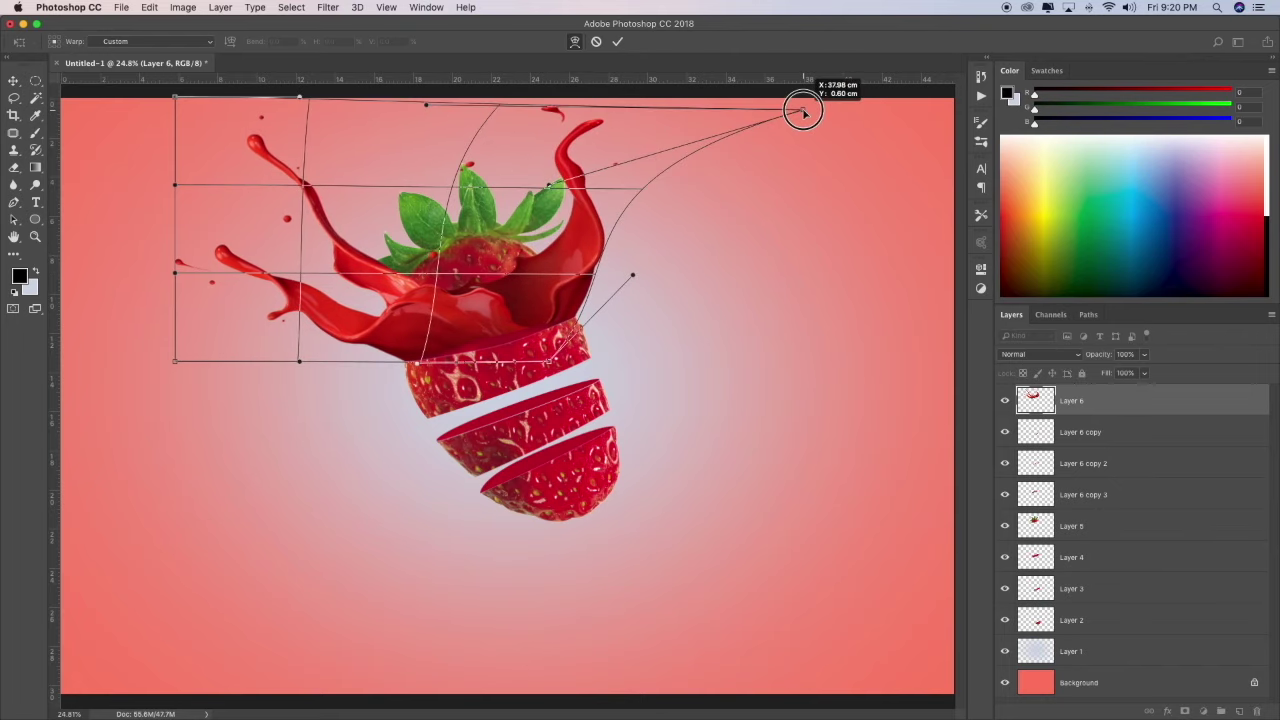
left_click_drag(780, 174, 663, 178)
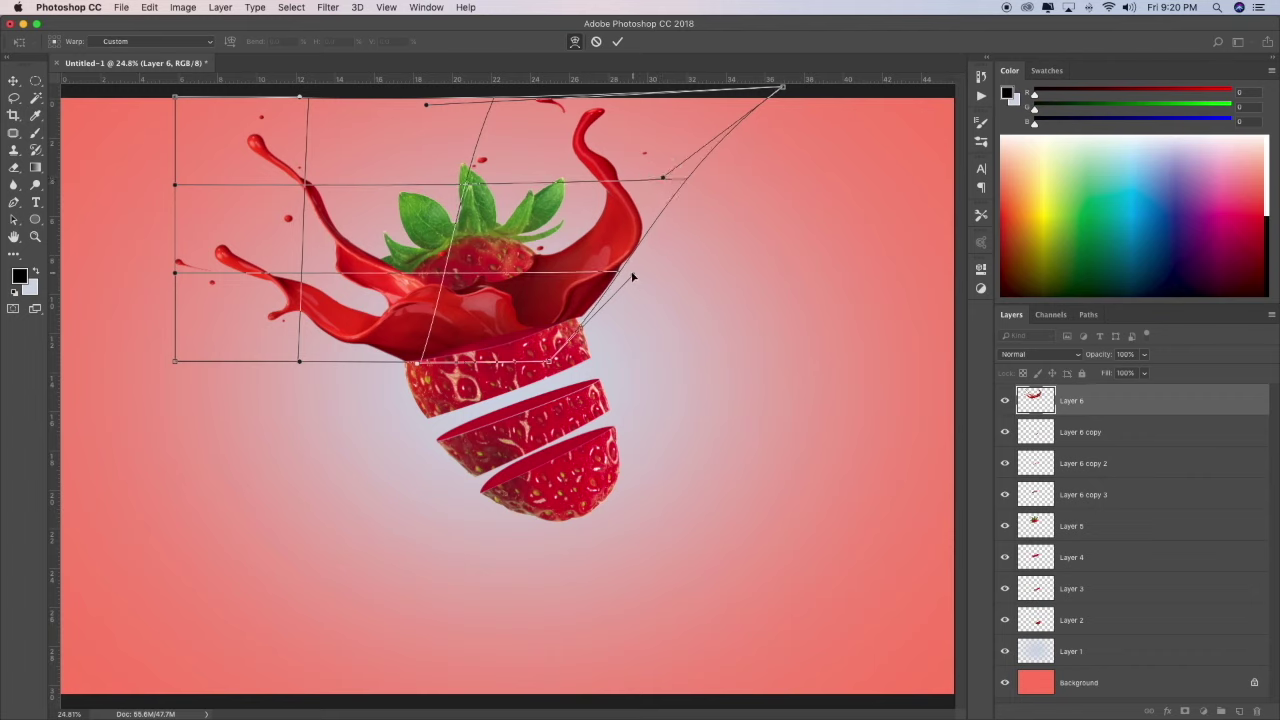
left_click_drag(609, 272, 563, 363)
left_click_drag(470, 275, 454, 292)
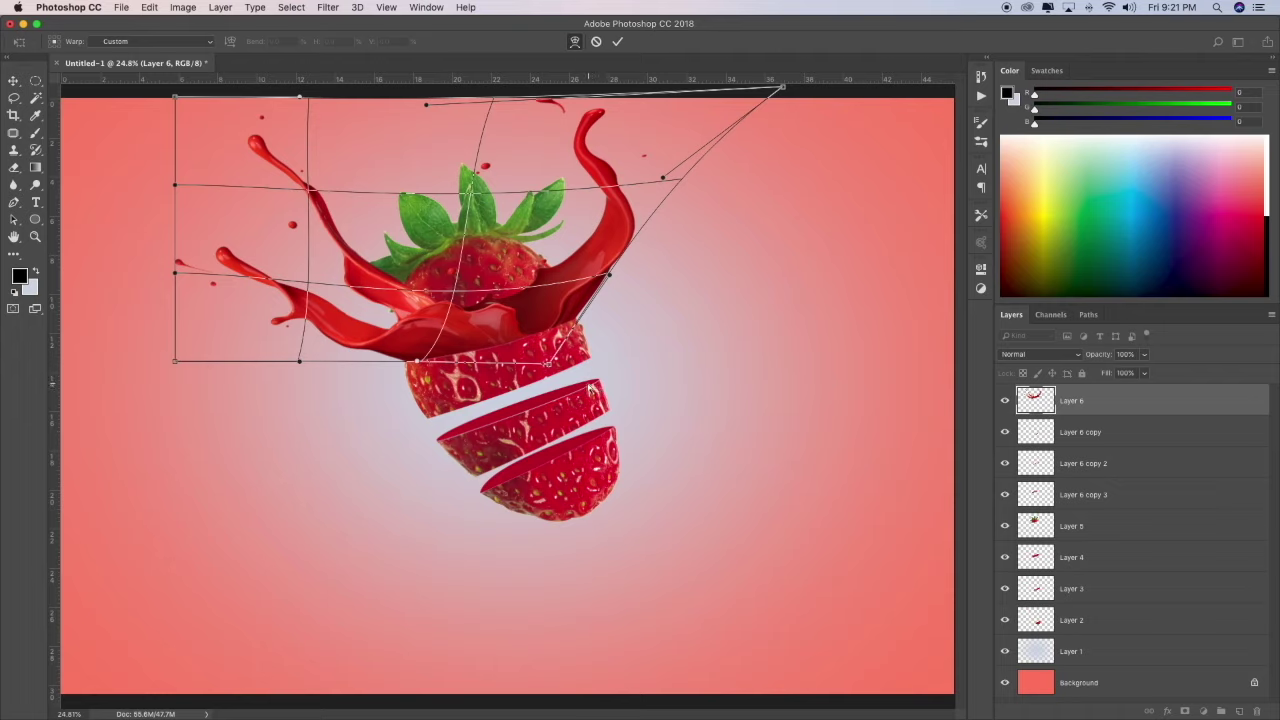
left_click(618, 42)
key("z")
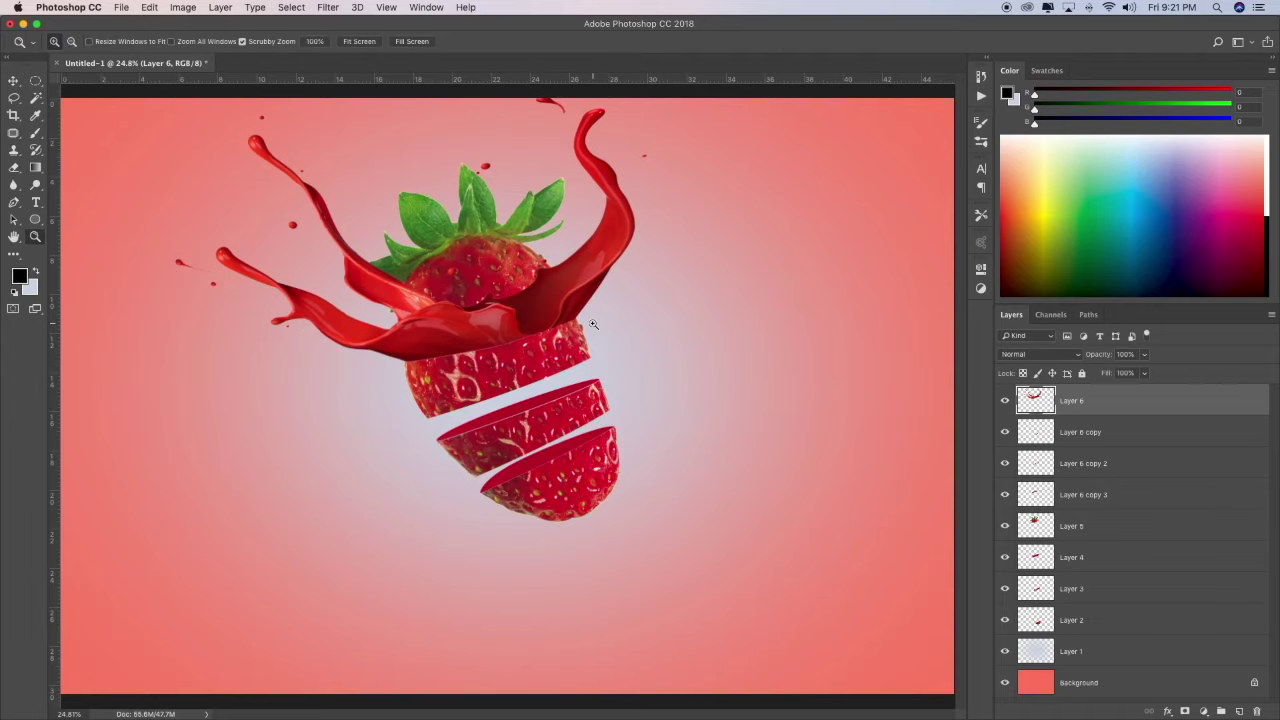
- Lower the splash fill to 47% and trace a Pen path along the strawberry's top
mouse_move(1146, 377)
left_mouse_down()
mouse_move(1112, 391)
mouse_move(1126, 392)
left_mouse_up()
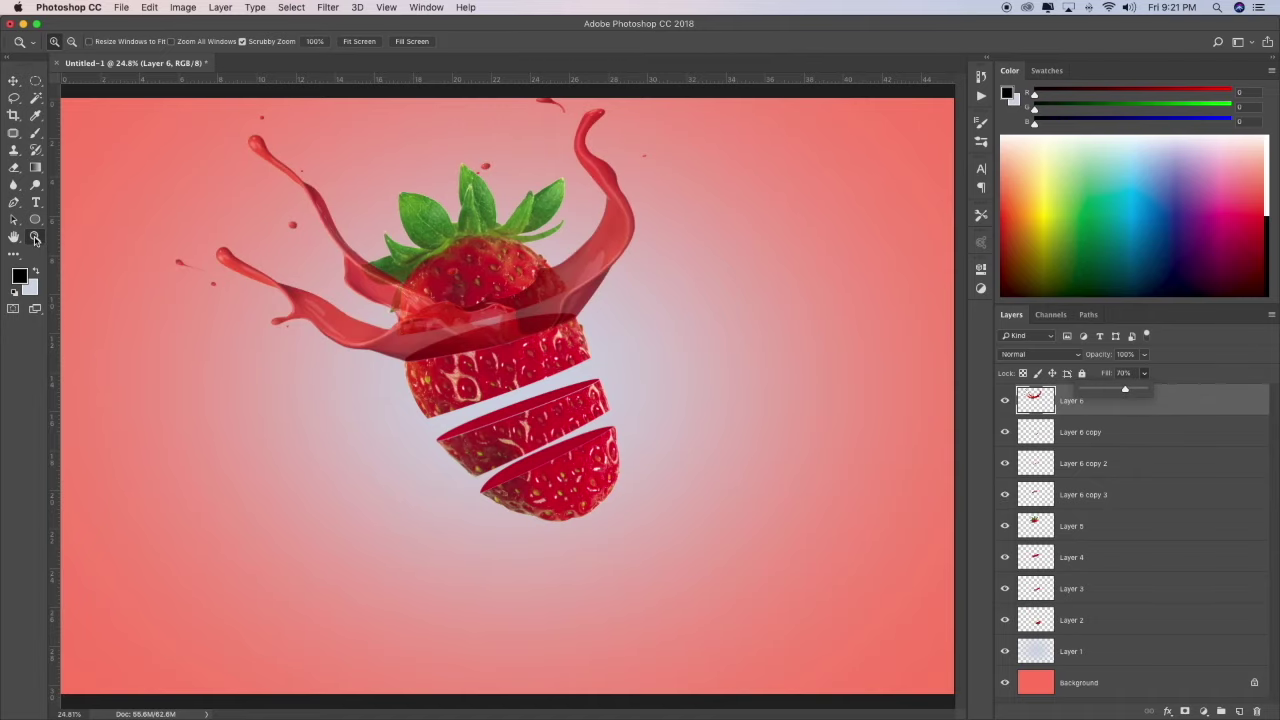
left_click(508, 330)
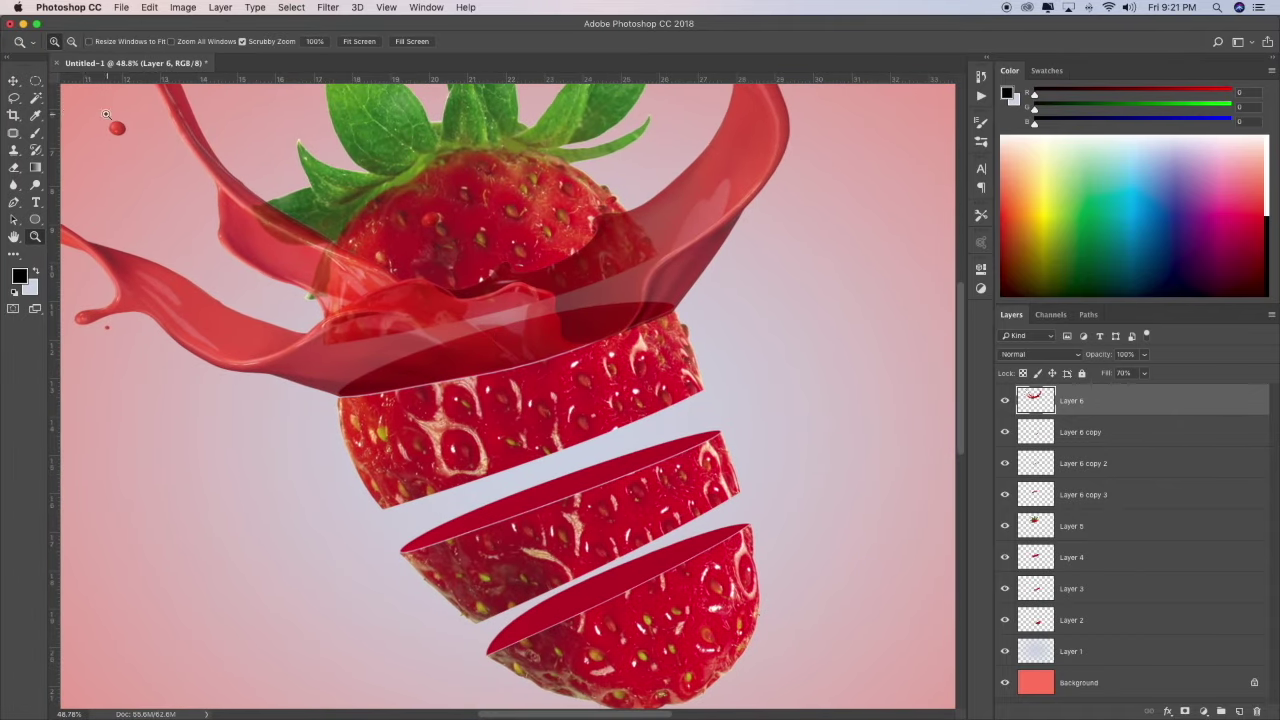
left_click(14, 204)
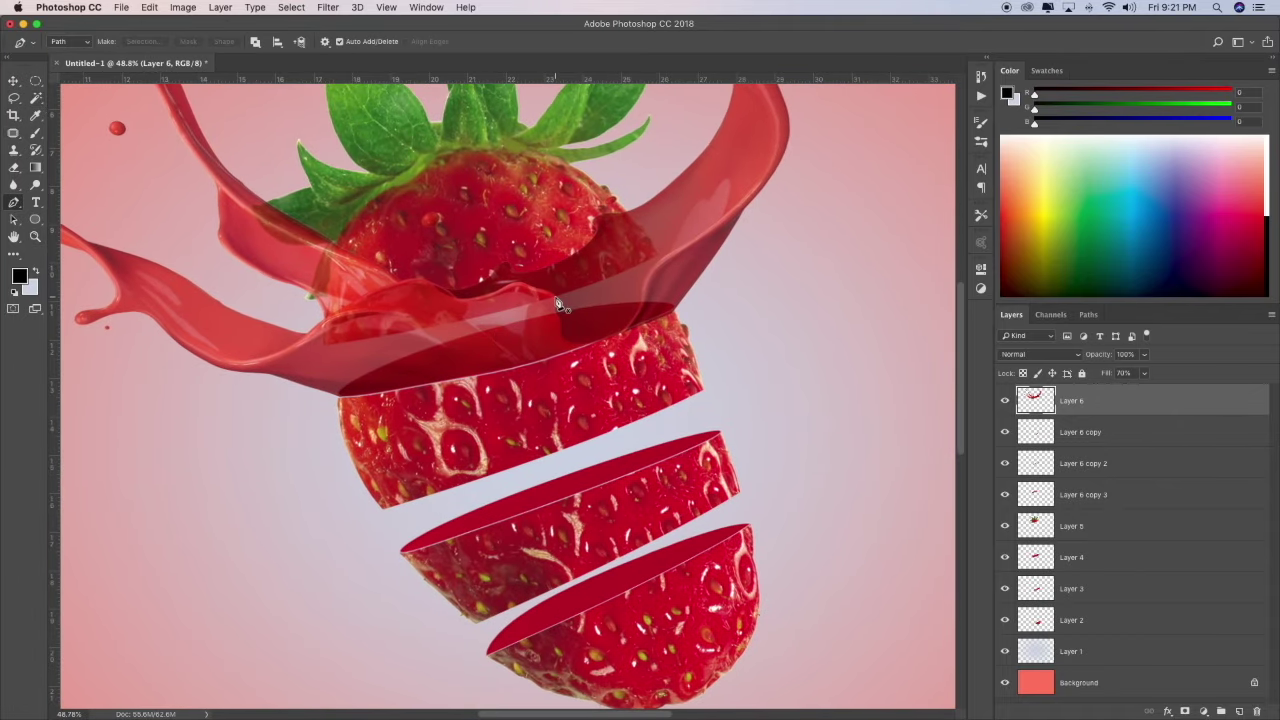
left_click_drag(640, 221, 618, 203)
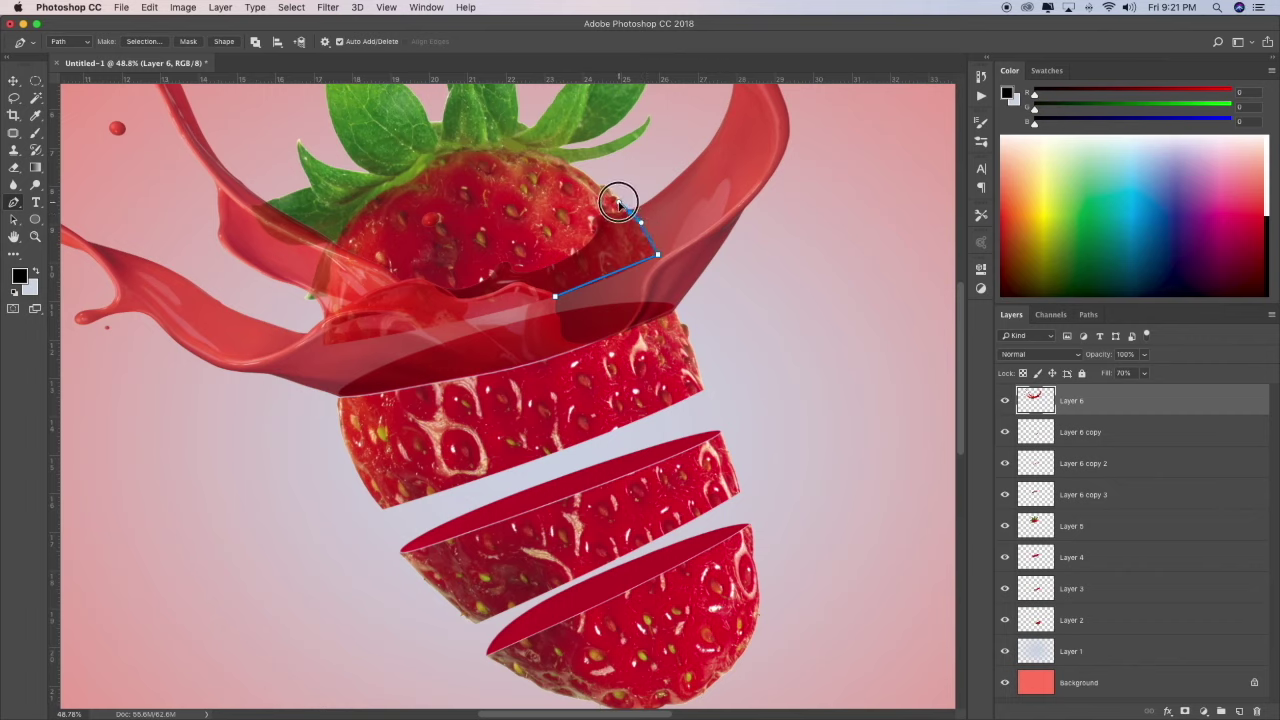
key("BackSpace")
key("BackSpace")
mouse_move(556, 297)
left_mouse_down()
mouse_move(623, 273)
mouse_move(618, 200)
left_mouse_up()
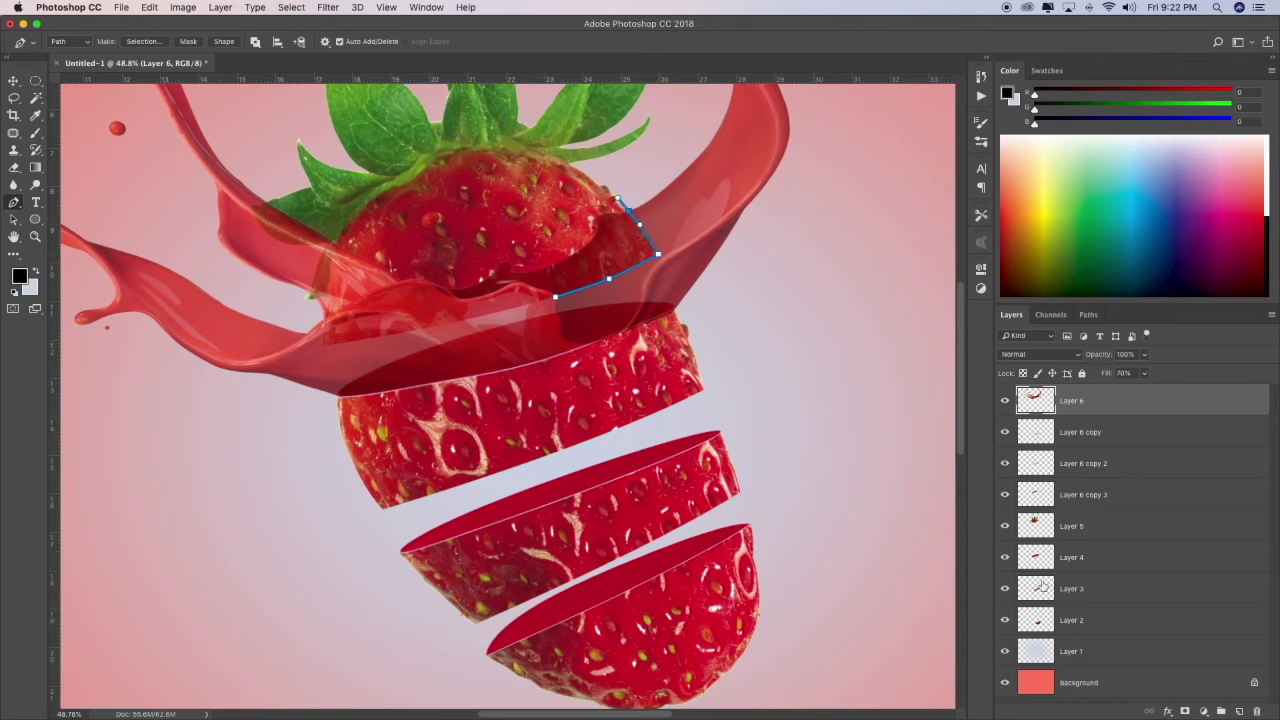
mouse_move(583, 205)
left_mouse_down()
mouse_move(568, 240)
mouse_move(440, 248)
left_mouse_up()
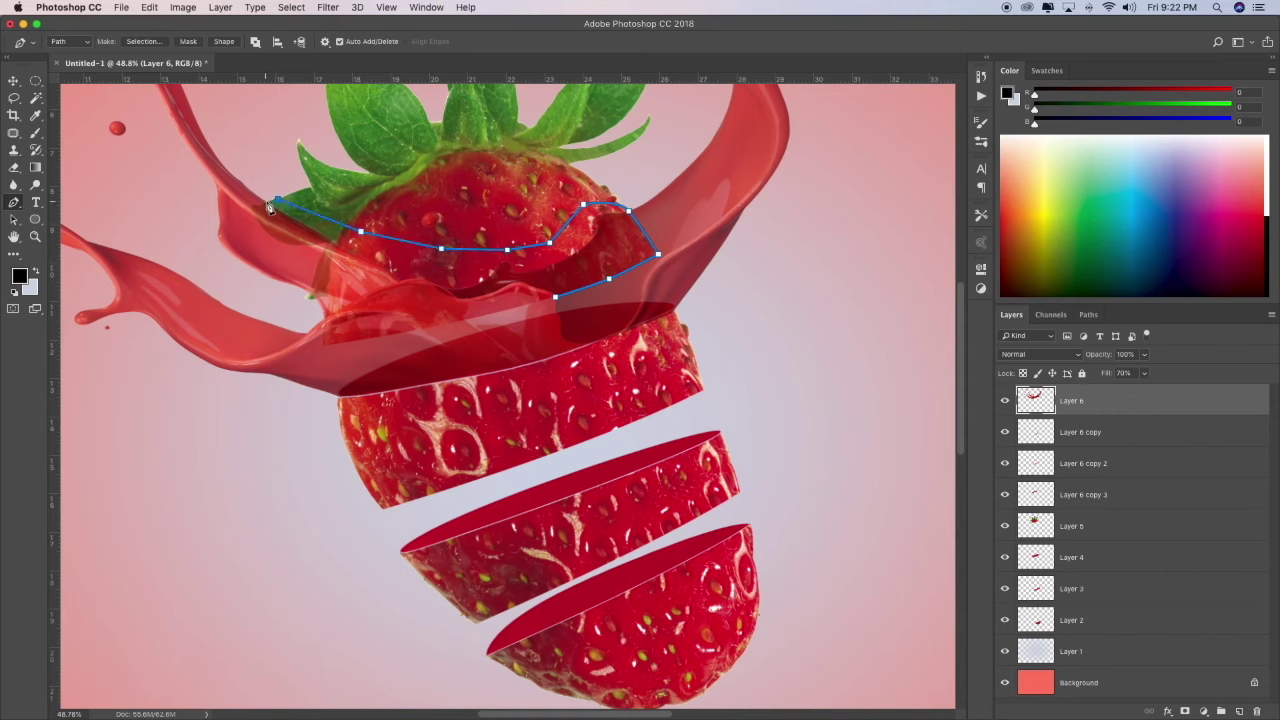
mouse_move(291, 244)
left_mouse_down()
mouse_move(310, 245)
mouse_move(326, 303)
mouse_move(362, 297)
left_mouse_up()
- Close the path around the overlapping splash, make it a selection and cut that area away
left_click(395, 283)
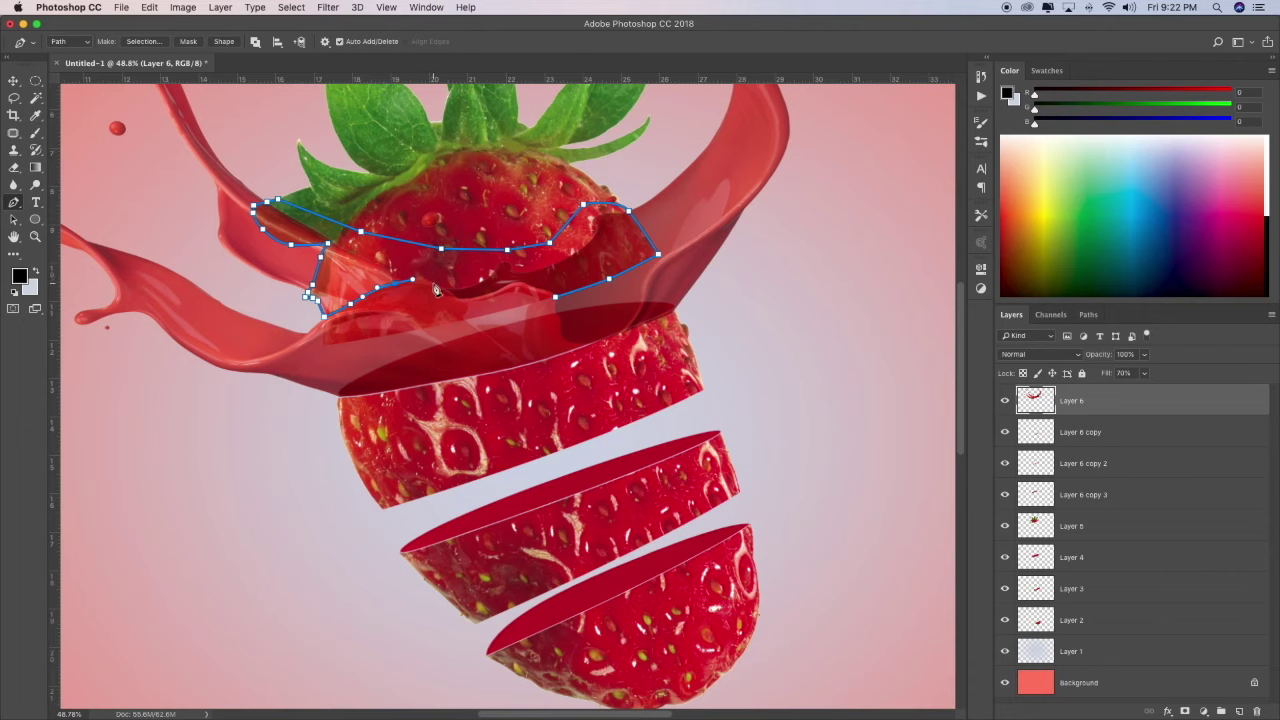
left_click(457, 296)
left_click(487, 293)
left_click(555, 296)
right_click(515, 258)
left_click(556, 312)
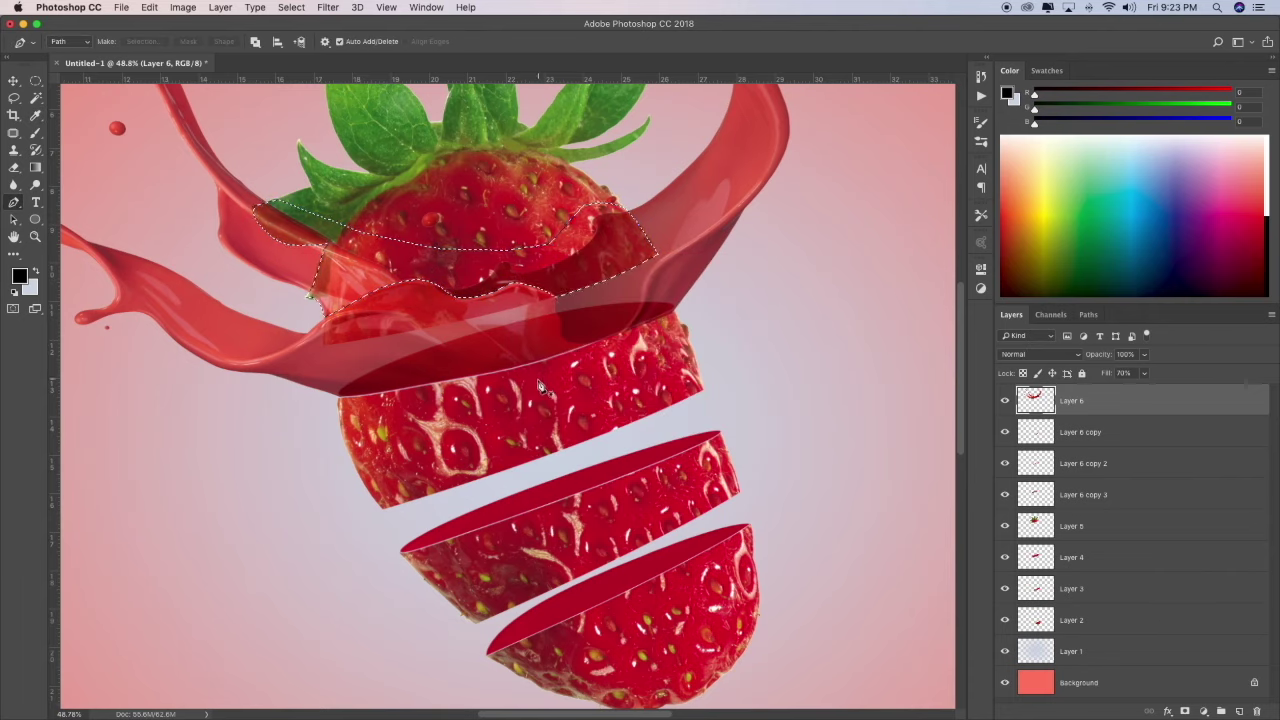
key("ctrl+d")
key("z")
scroll(644, 441, "down", 3)
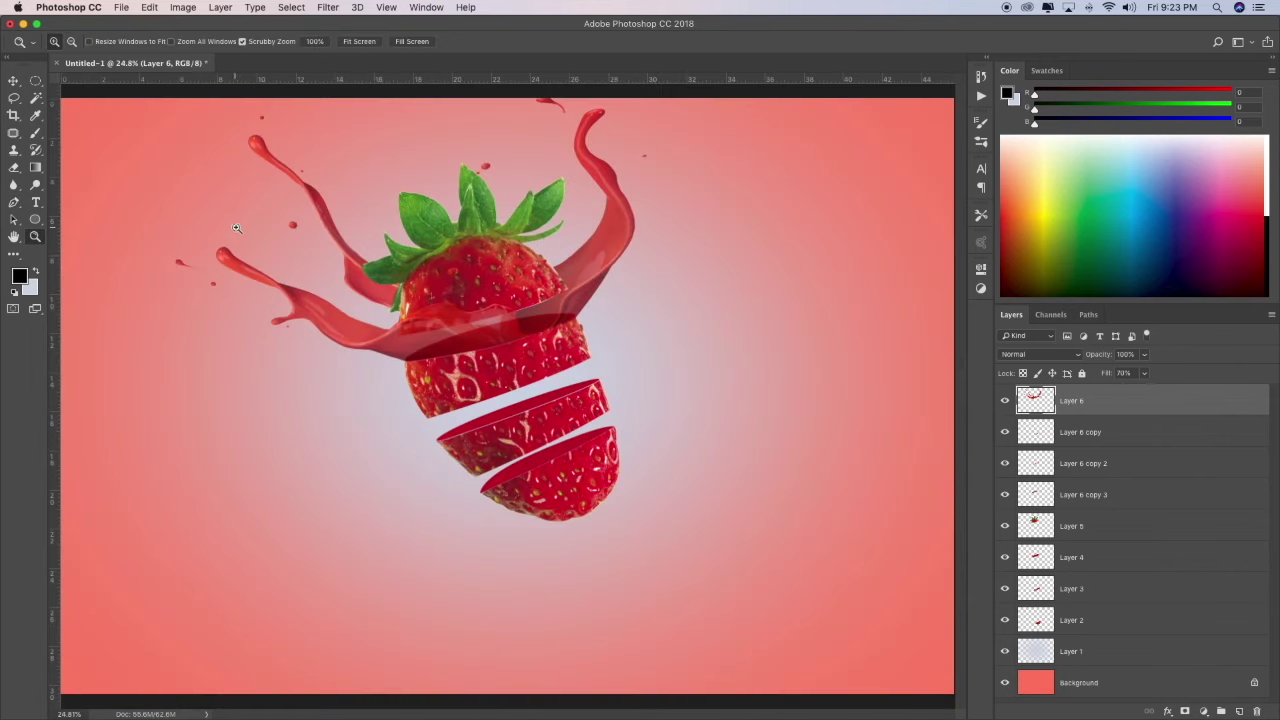
- Set the splash fill to 100% and copy its pixels onto a new layer
left_click_drag(1143, 374, 1261, 405)
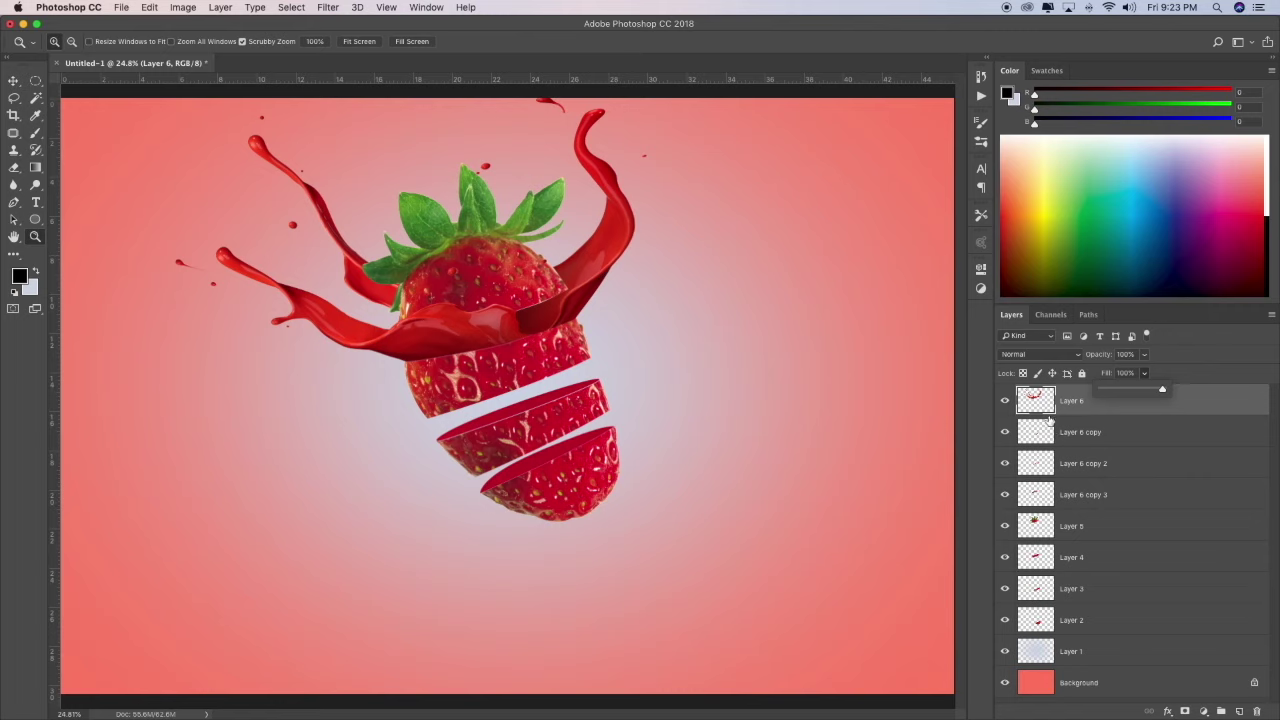
left_click(1040, 404, "ctrl")
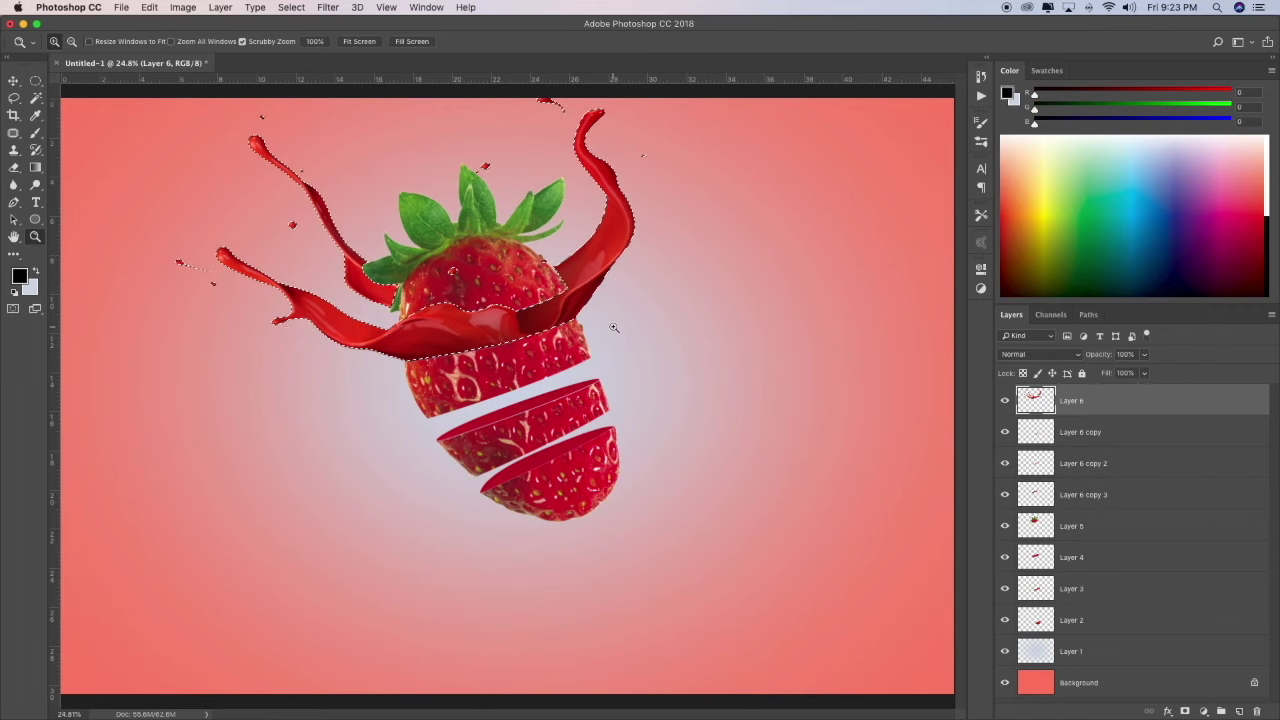
left_click(149, 7)
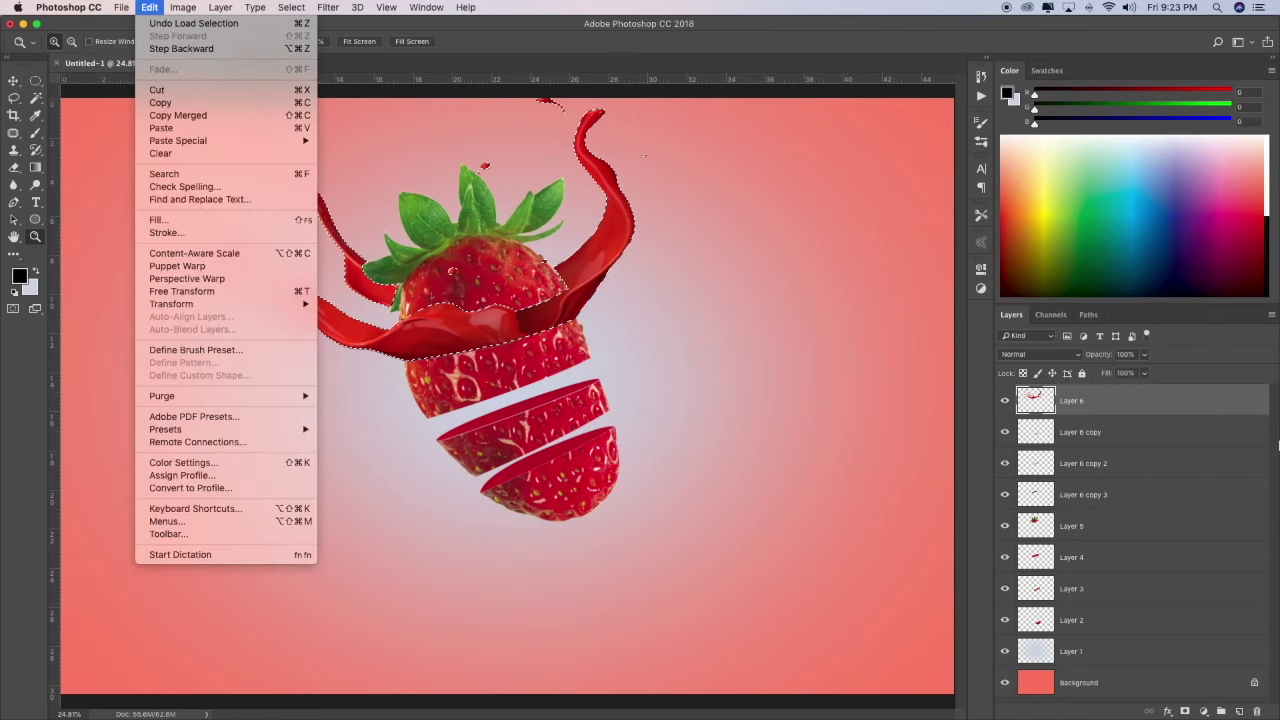
key("ctrl+v")
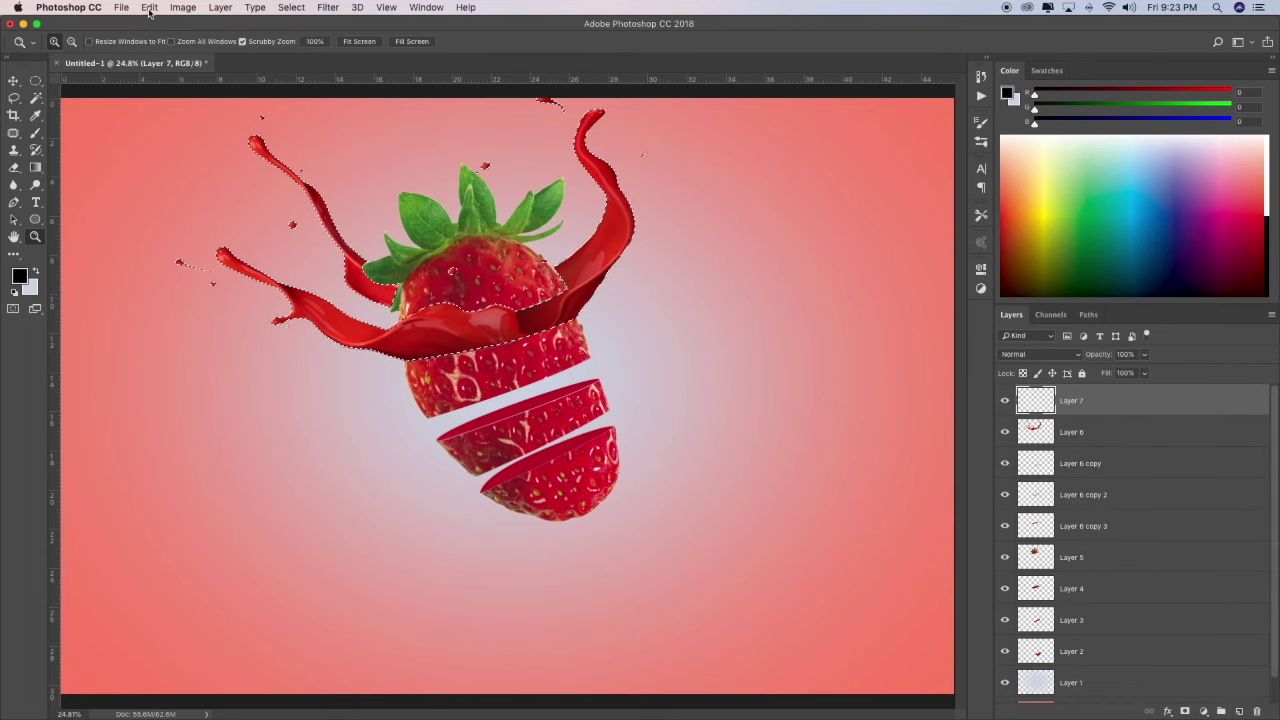
- Fill the new splash copy with crimson sampled from the strawberry, then deselect
left_click(149, 7)
left_click(165, 219)
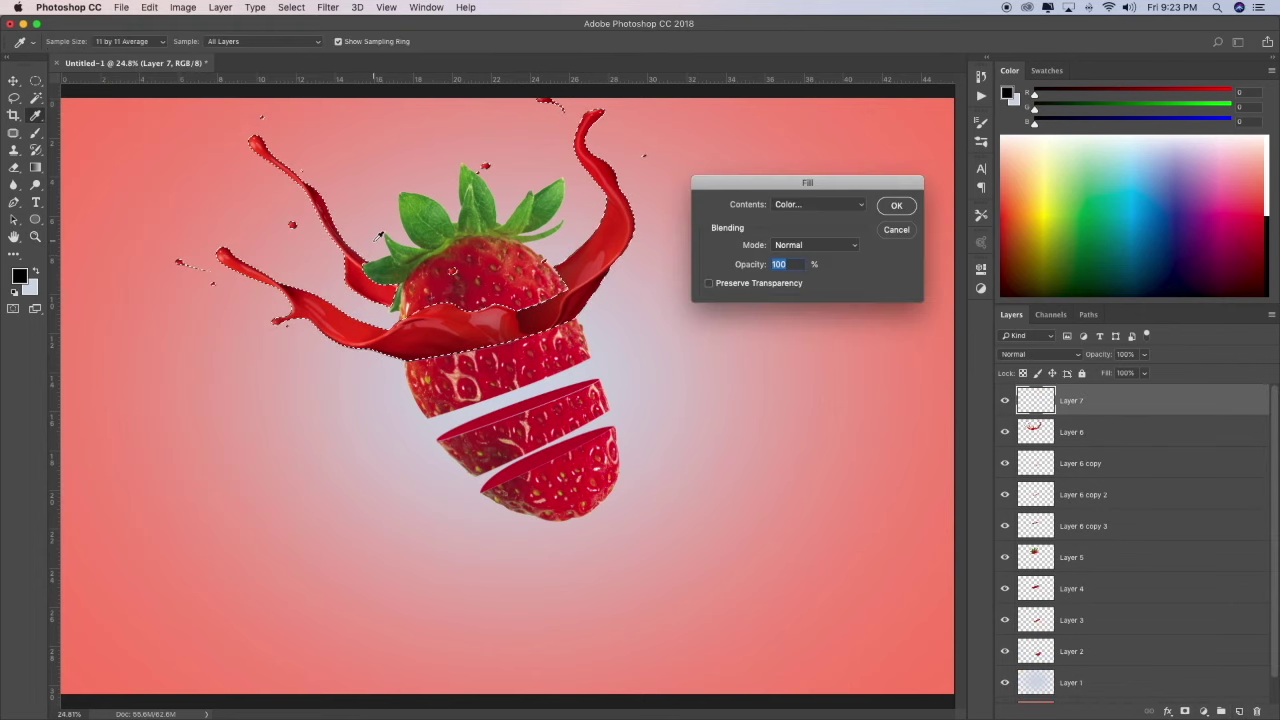
left_click(520, 348)
left_click(816, 204)
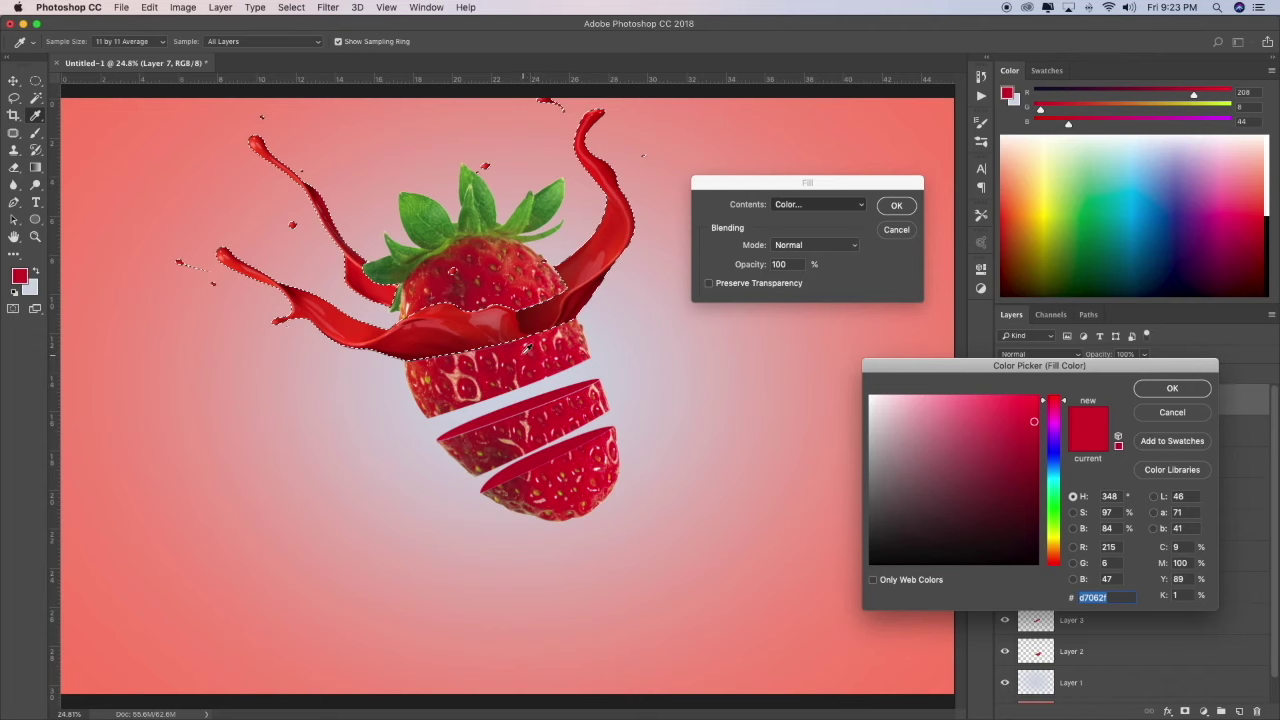
left_click(1172, 388)
left_click(896, 205)
key("z")
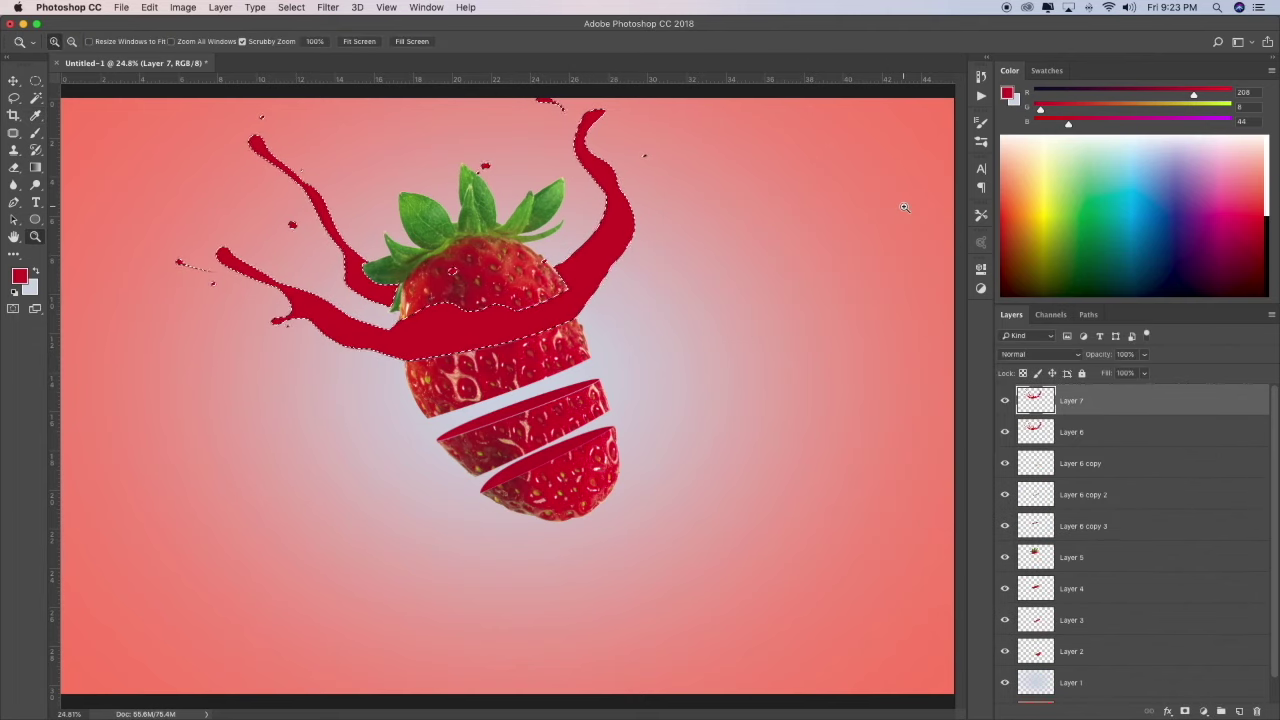
key("super+d")
- Set the crimson copy to Screen blending and lower the original splash fill to 70%
left_click(1040, 354)
left_click(1040, 354)
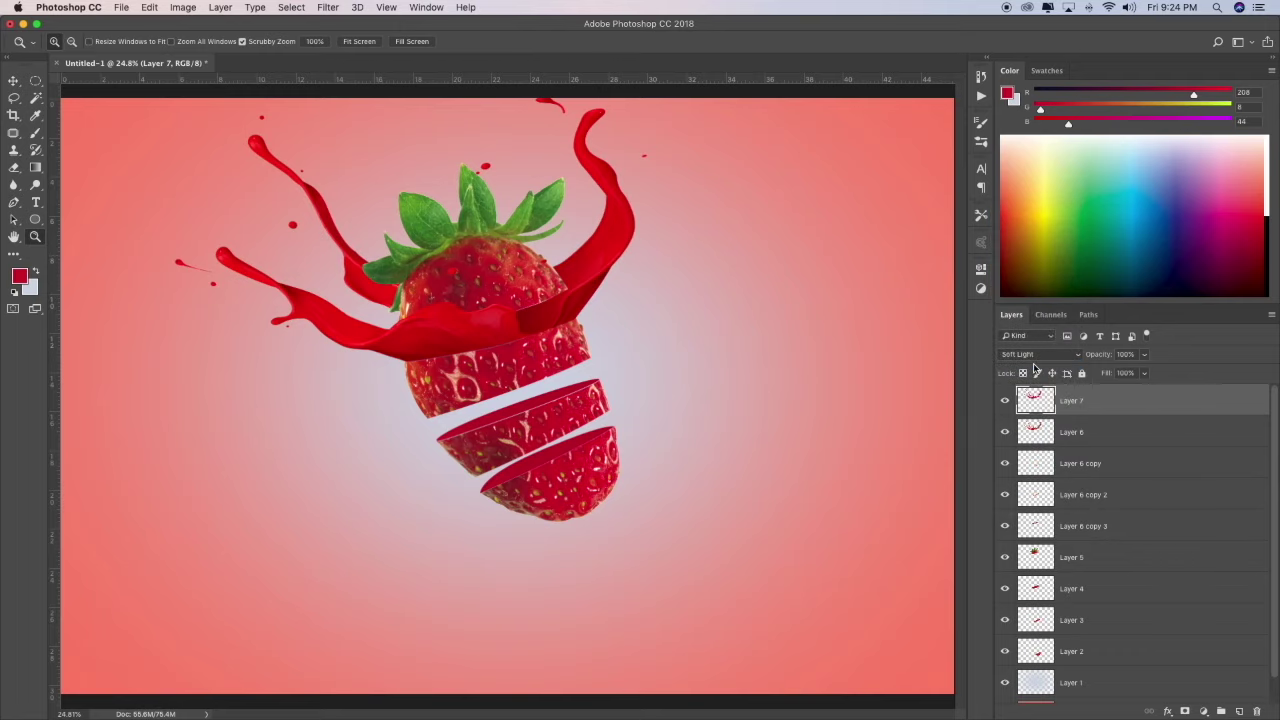
left_click(1038, 355)
left_click(1040, 299)
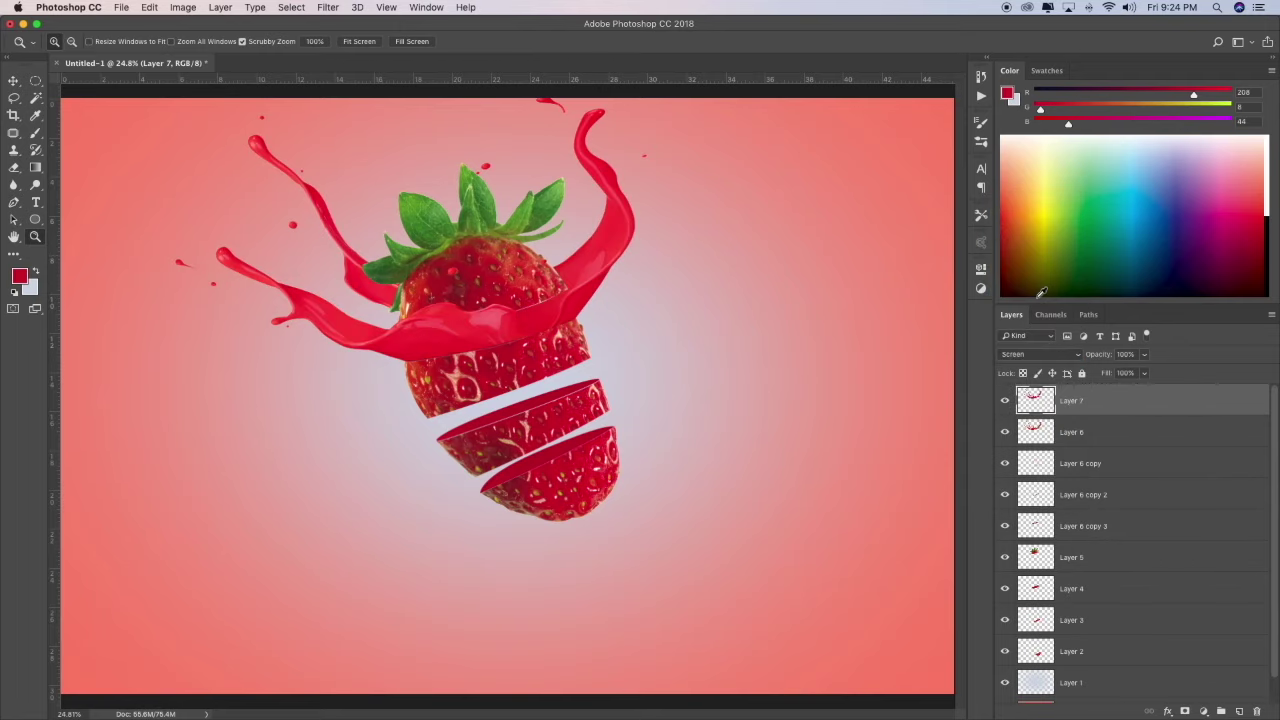
left_click(1111, 430)
left_click(1144, 373)
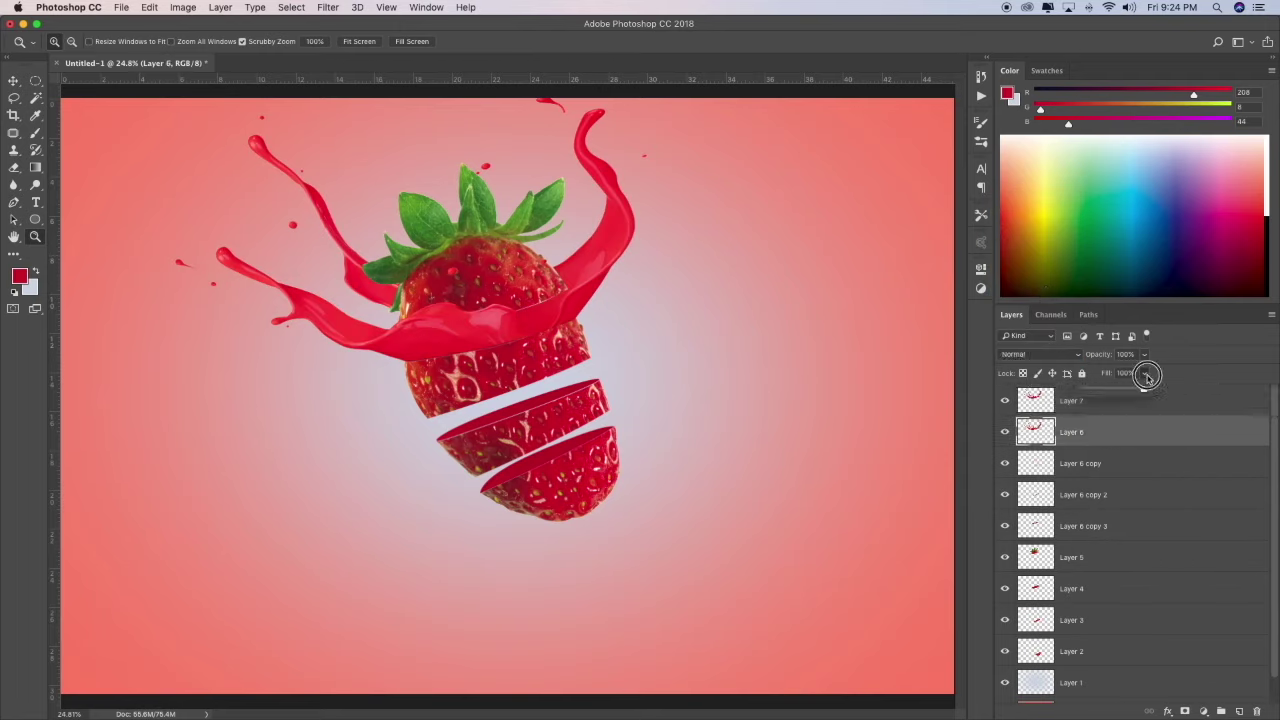
mouse_move(1148, 390)
left_mouse_down()
mouse_move(1125, 391)
mouse_move(1187, 396)
left_mouse_up()
- Zoom out to the whole canvas and briefly toggle Layer 2's visibility to check its slice
right_click(590, 420)
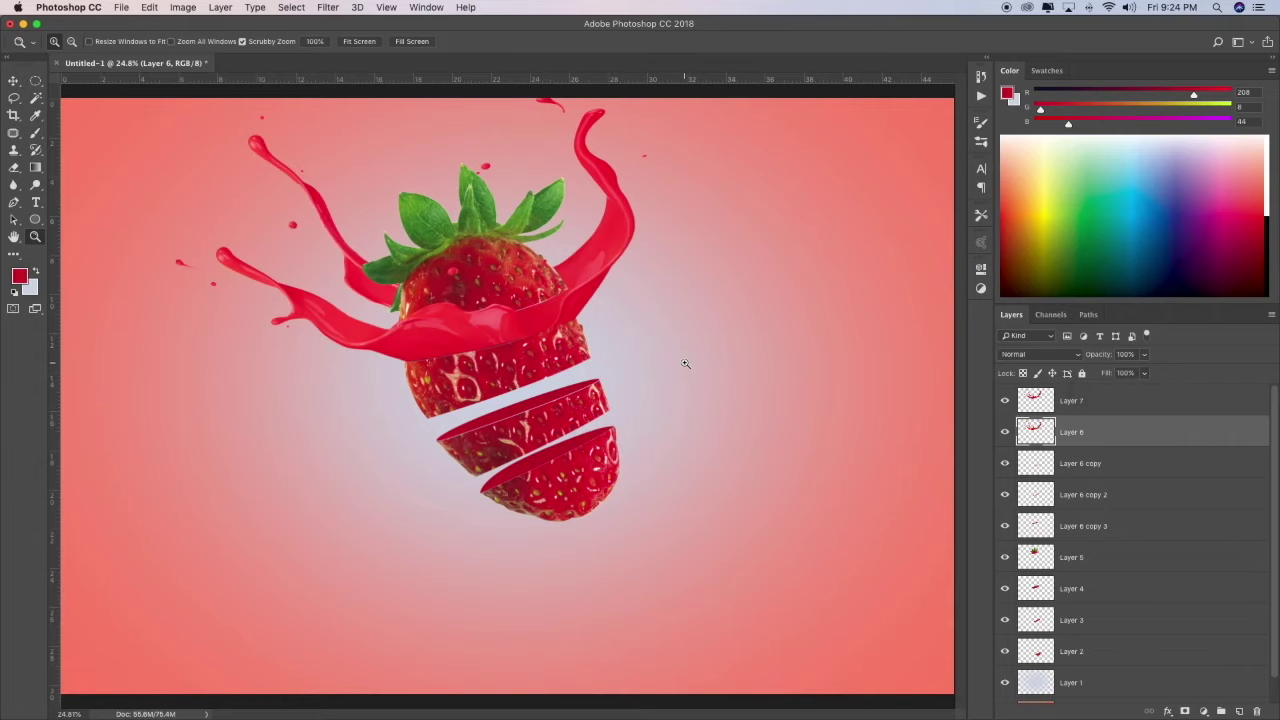
left_click_drag(686, 363, 657, 366)
left_click(1006, 652)
left_click(1006, 652)
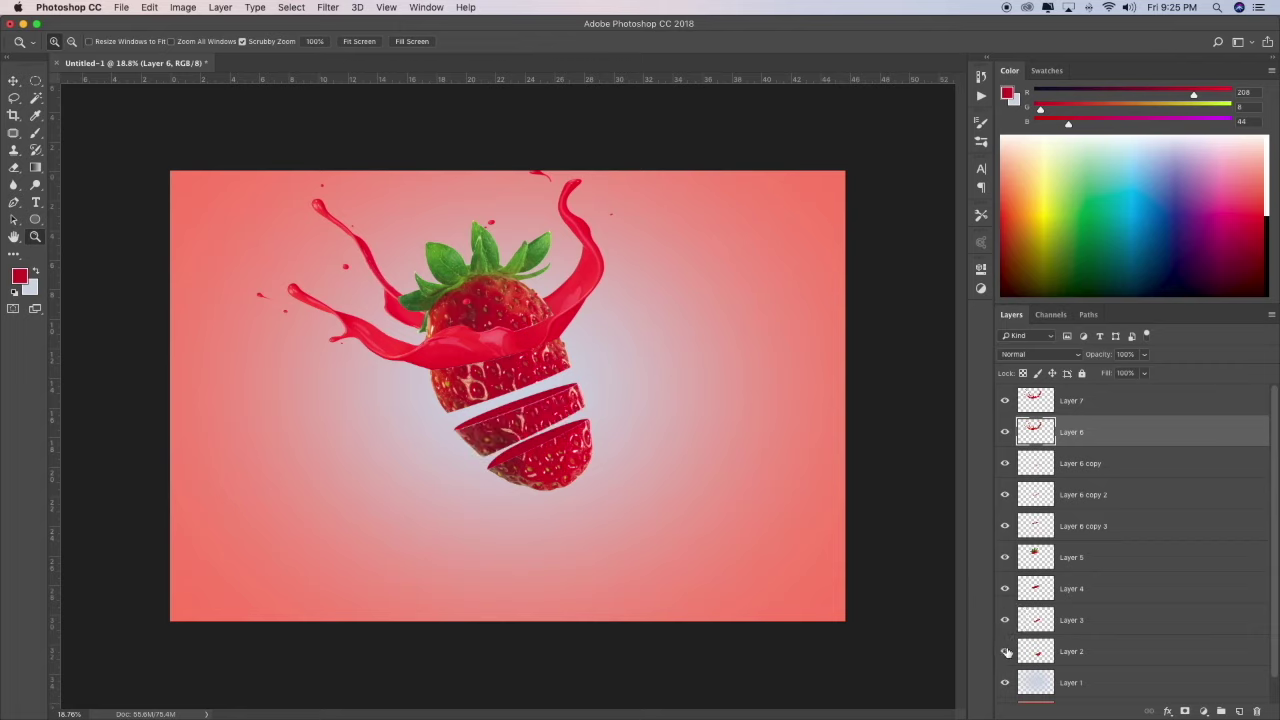
- Move Layer 6 copy 2 down between Layer 3 and Layer 2, checking the slices
left_click(1014, 652)
left_click(1006, 652)
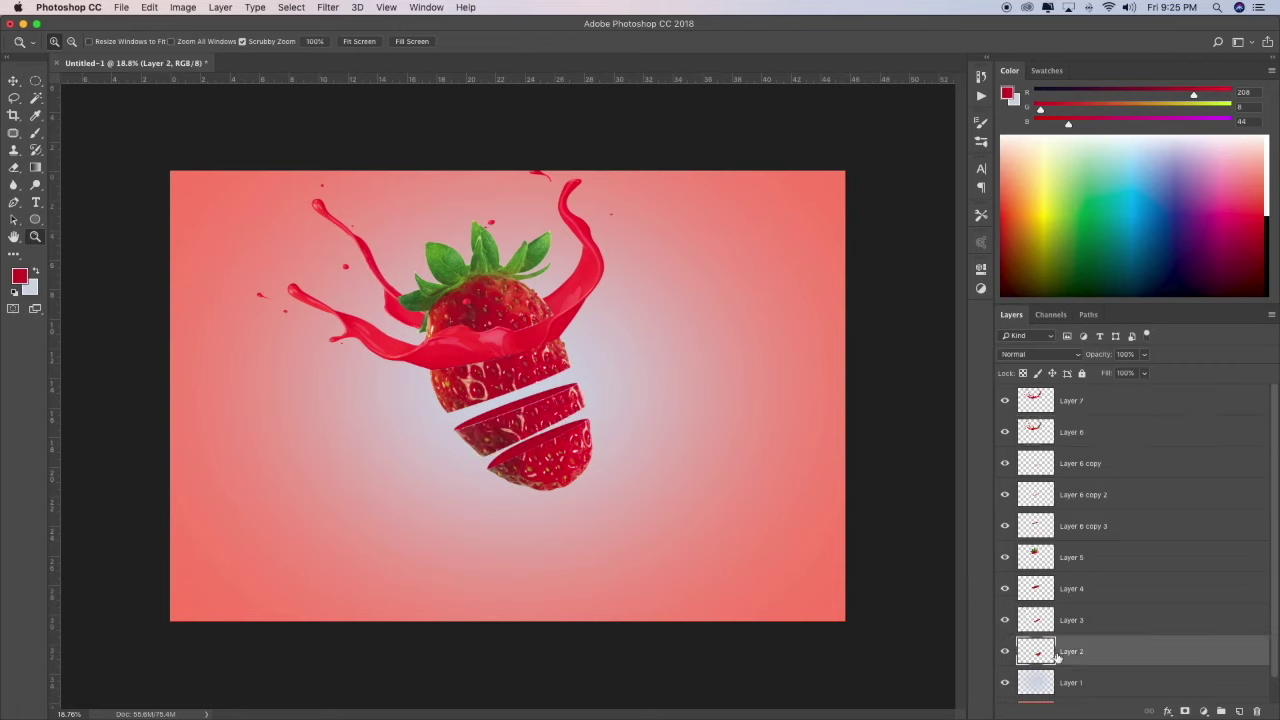
left_click(1014, 494)
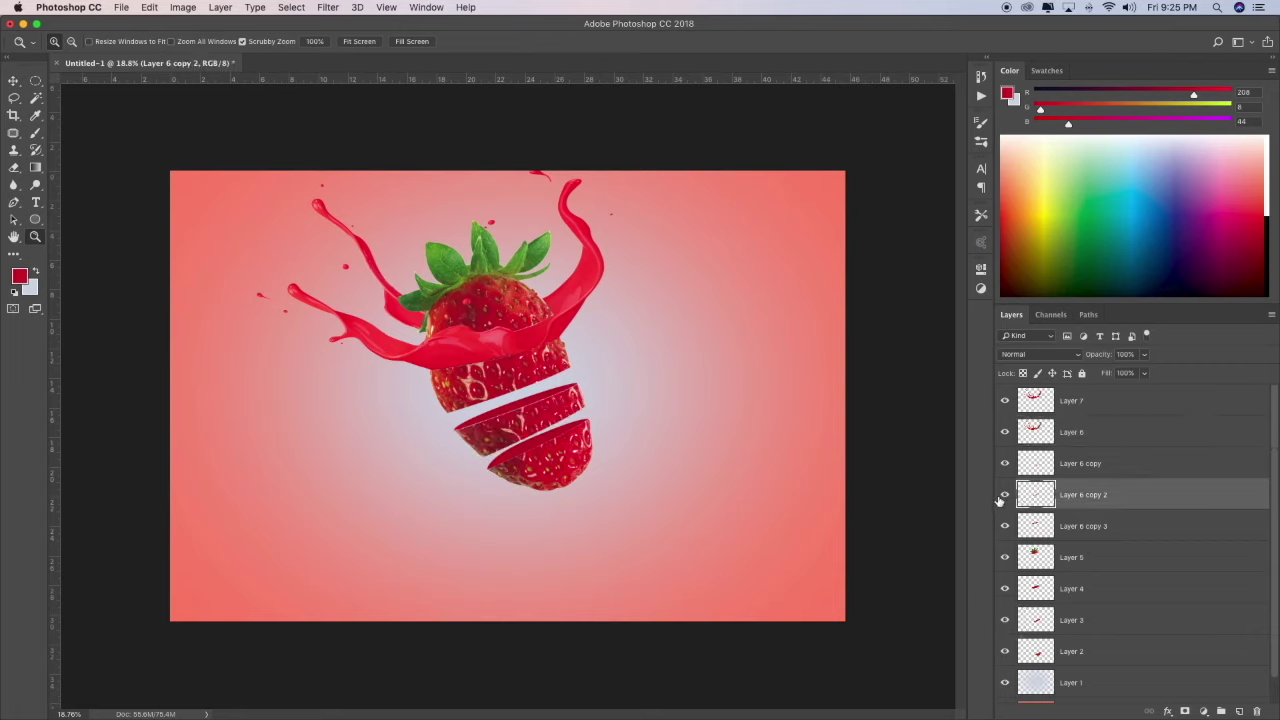
left_click_drag(1100, 496, 1086, 628)
left_click(1005, 620)
left_click(1005, 620)
left_click(1006, 652)
left_click(1006, 652)
left_click(1006, 652)
- Restack Layer 6 copy directly above Layer 2, toggling slice visibility, and select both layers
left_click_drag(1070, 590, 1066, 628)
left_click(1005, 622)
left_click(1005, 622)
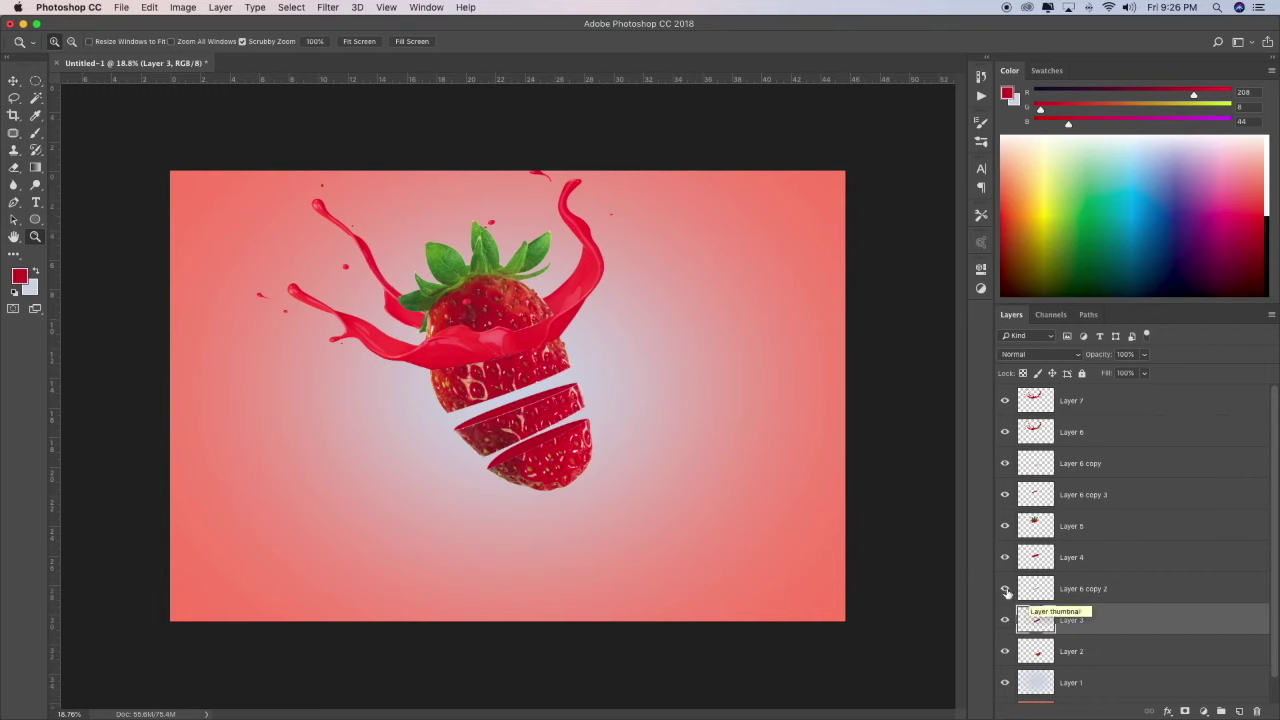
left_click(1006, 622)
left_click(1006, 622)
left_click(1005, 557)
left_click(1005, 557)
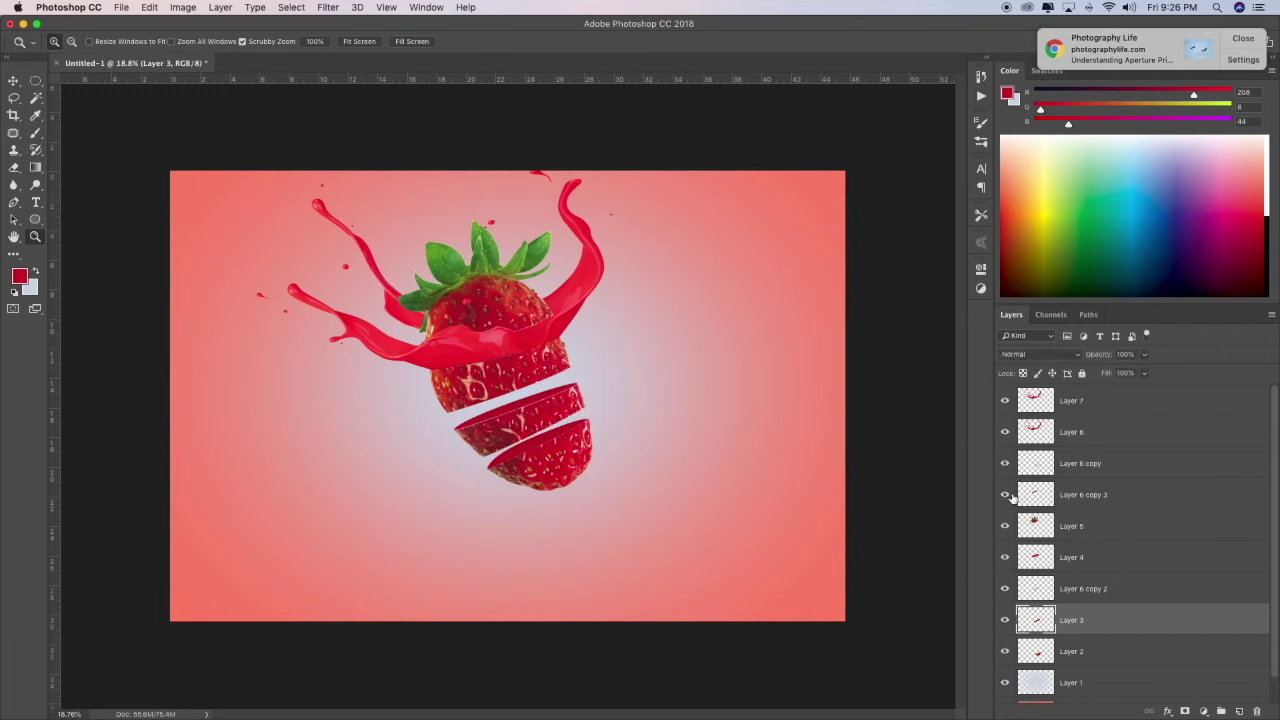
left_click(1007, 467)
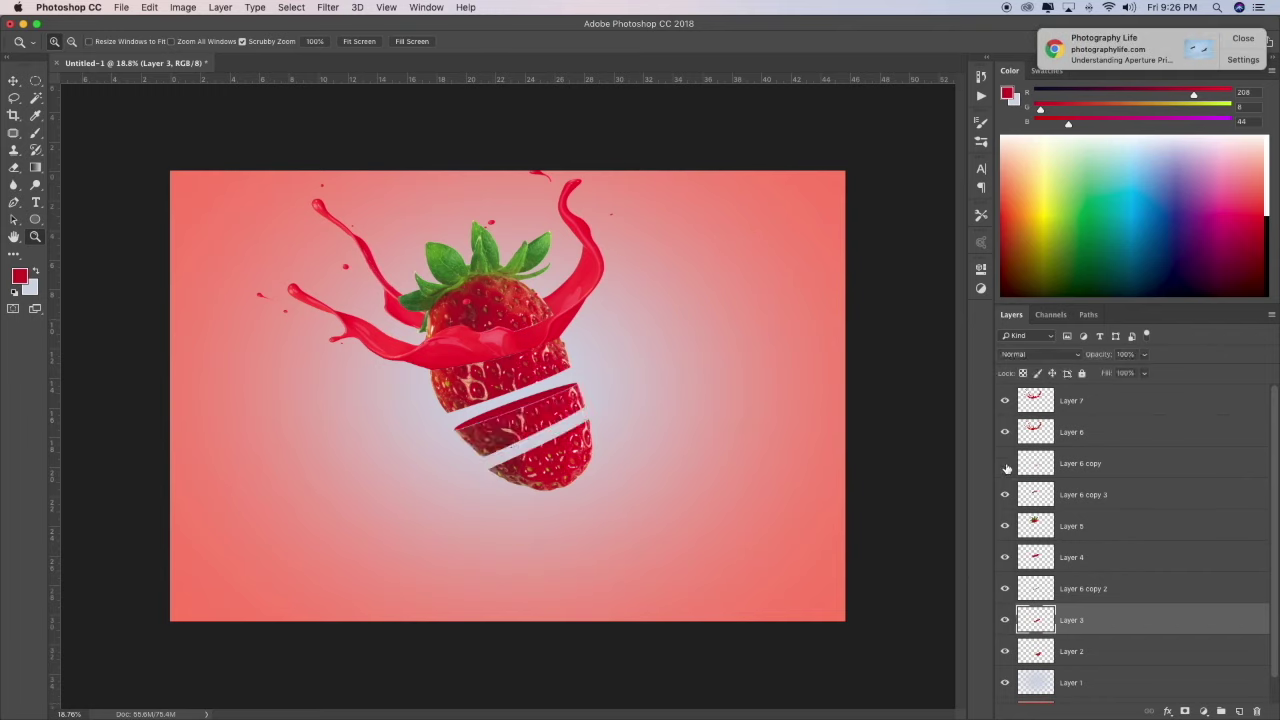
left_click_drag(1088, 463, 1066, 625)
left_click(1006, 623)
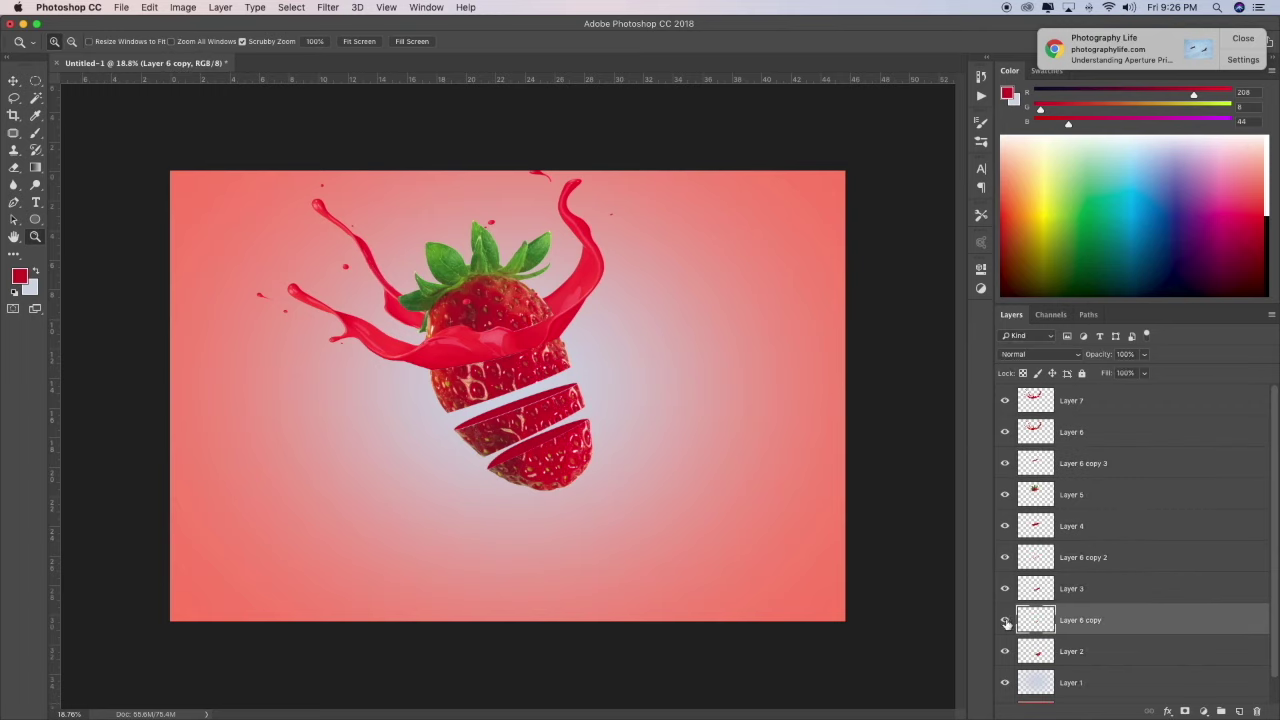
left_click(1088, 651)
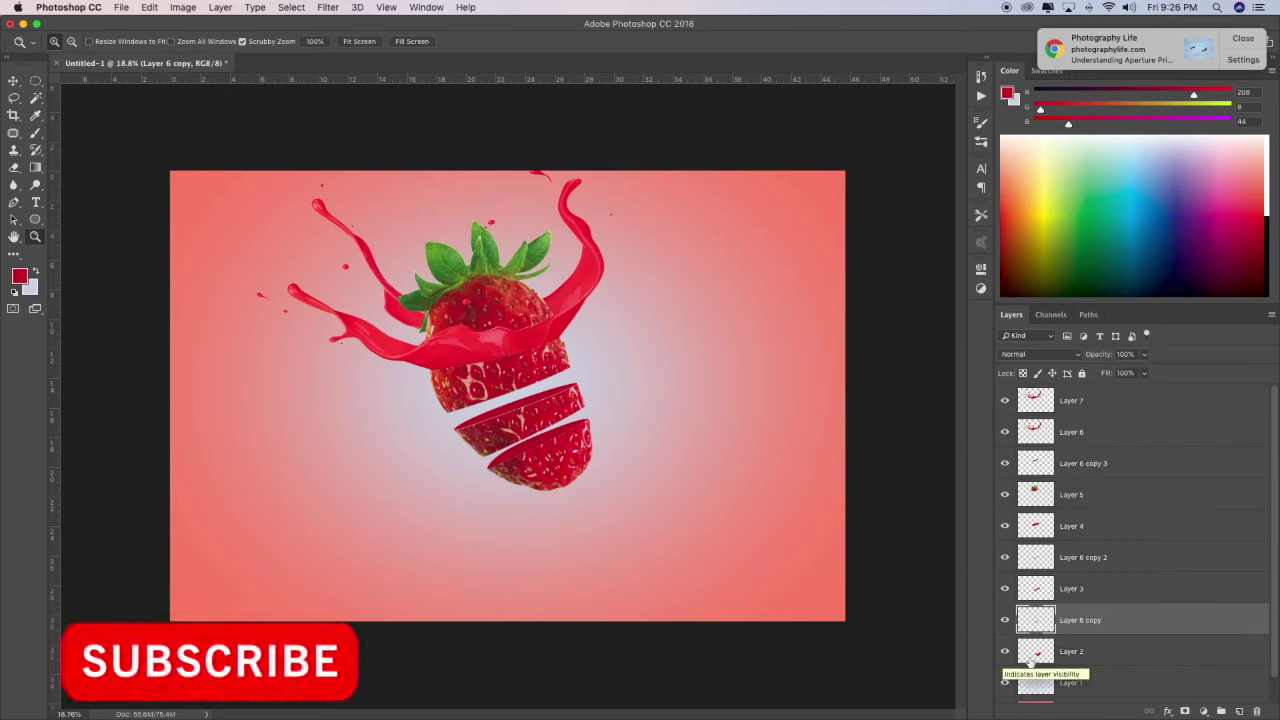
left_click(1085, 622, "shift")
left_click(13, 81)
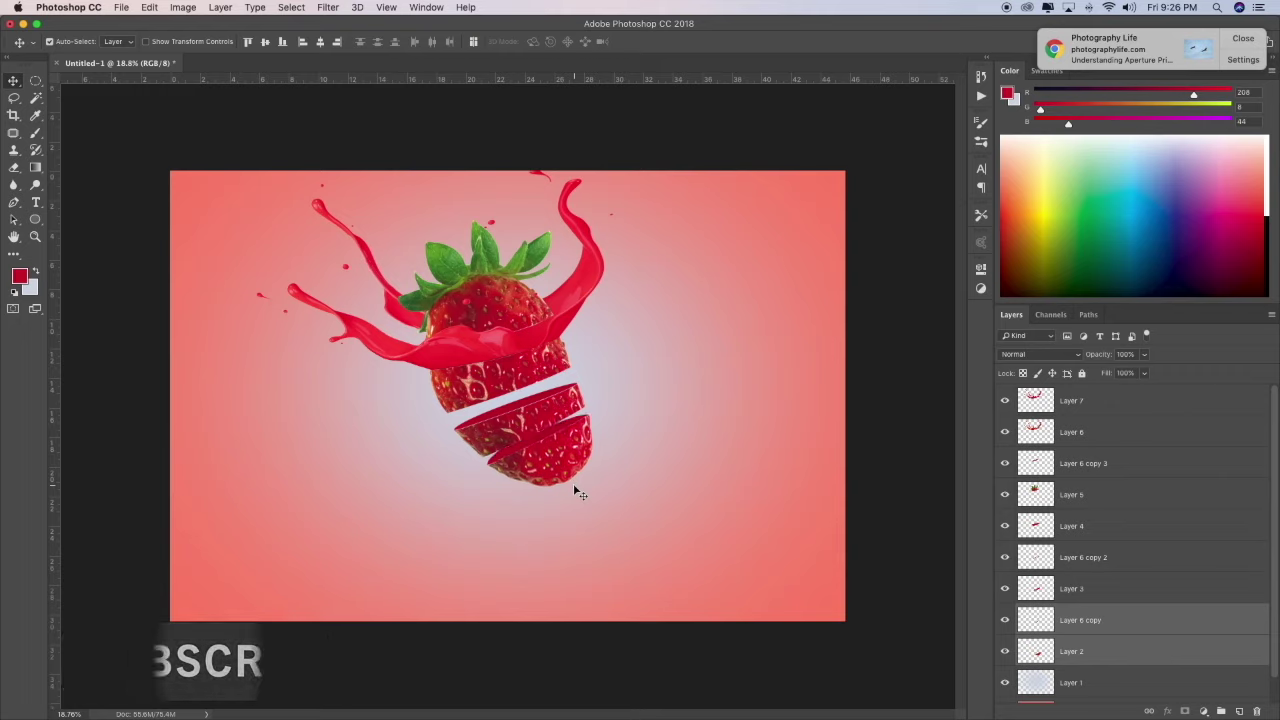
- Nudge and drag the lower slice layers so the cut pieces line up closer together
key("shift+Up")
key("shift+Up")
key("shift+Up")
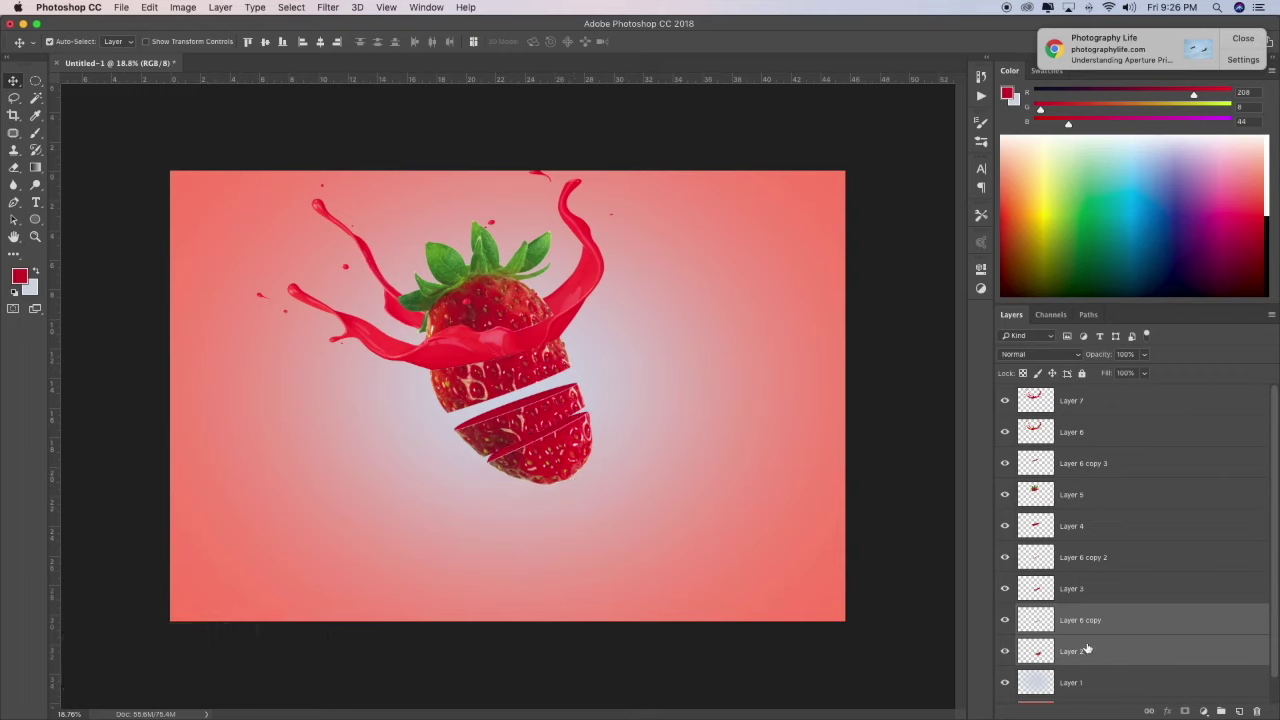
left_click(1080, 560, "shift")
mouse_move(556, 466)
left_mouse_down()
mouse_move(545, 452)
mouse_move(556, 447)
left_mouse_up()
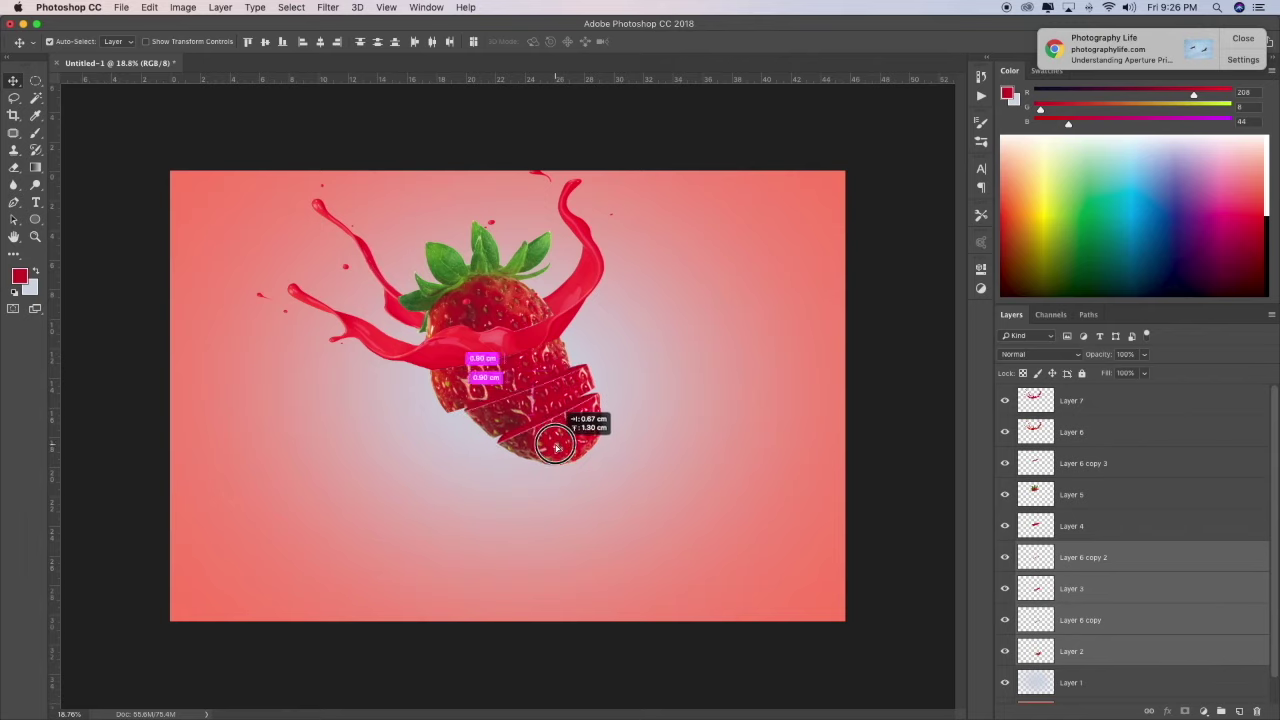
mouse_move(556, 447)
left_mouse_down()
mouse_move(567, 457)
mouse_move(556, 443)
left_mouse_up()
left_click(1090, 651)
left_click(1090, 620, "shift")
left_click_drag(540, 440, 575, 425)
- Scale Layer 3 and Layer 6 copy 2 up to about 106%
right_click(507, 428)
left_click(515, 424)
left_click(1071, 558, "shift")
key("ctrl+t")
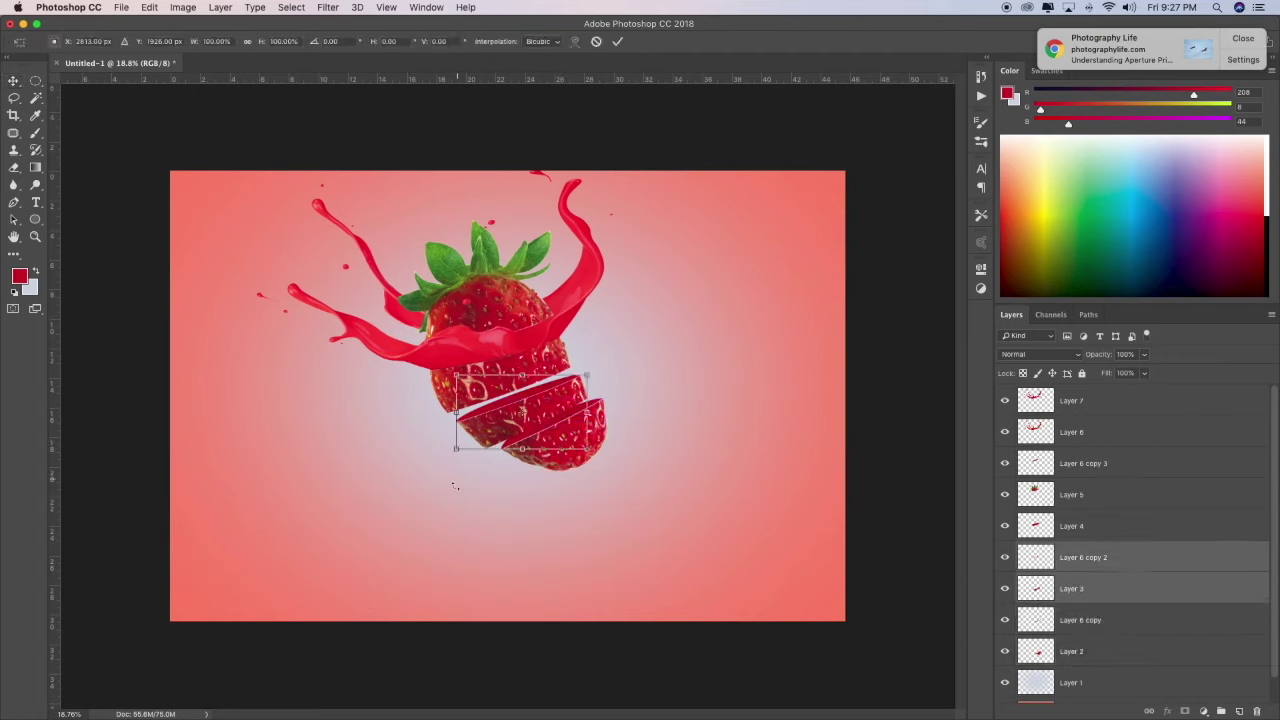
left_click_drag(456, 376, 449, 371)
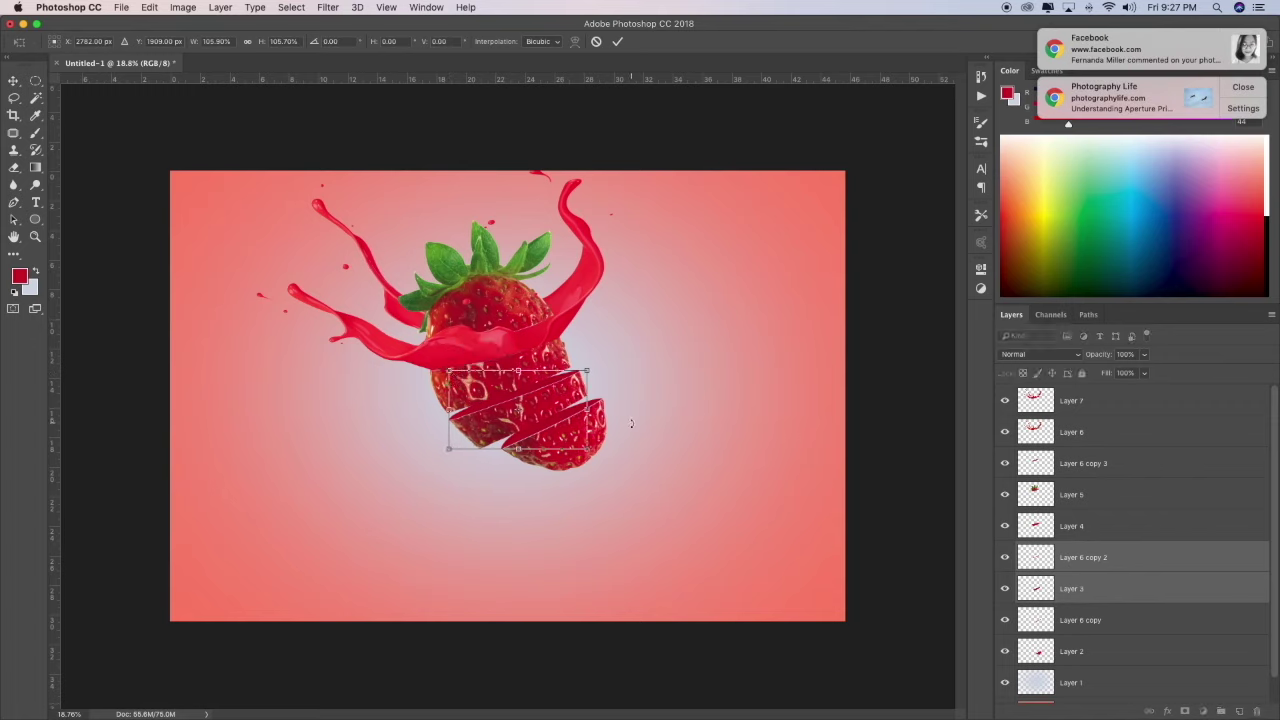
key("Return")
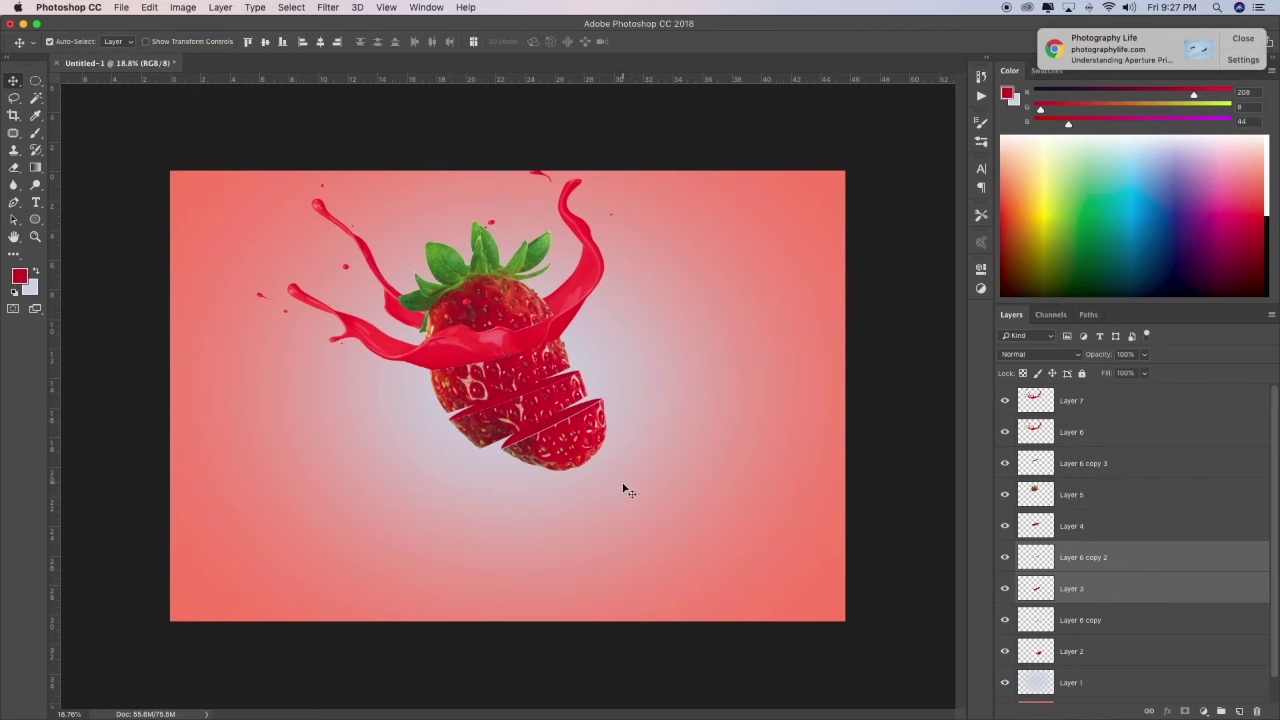
left_click(1090, 401)
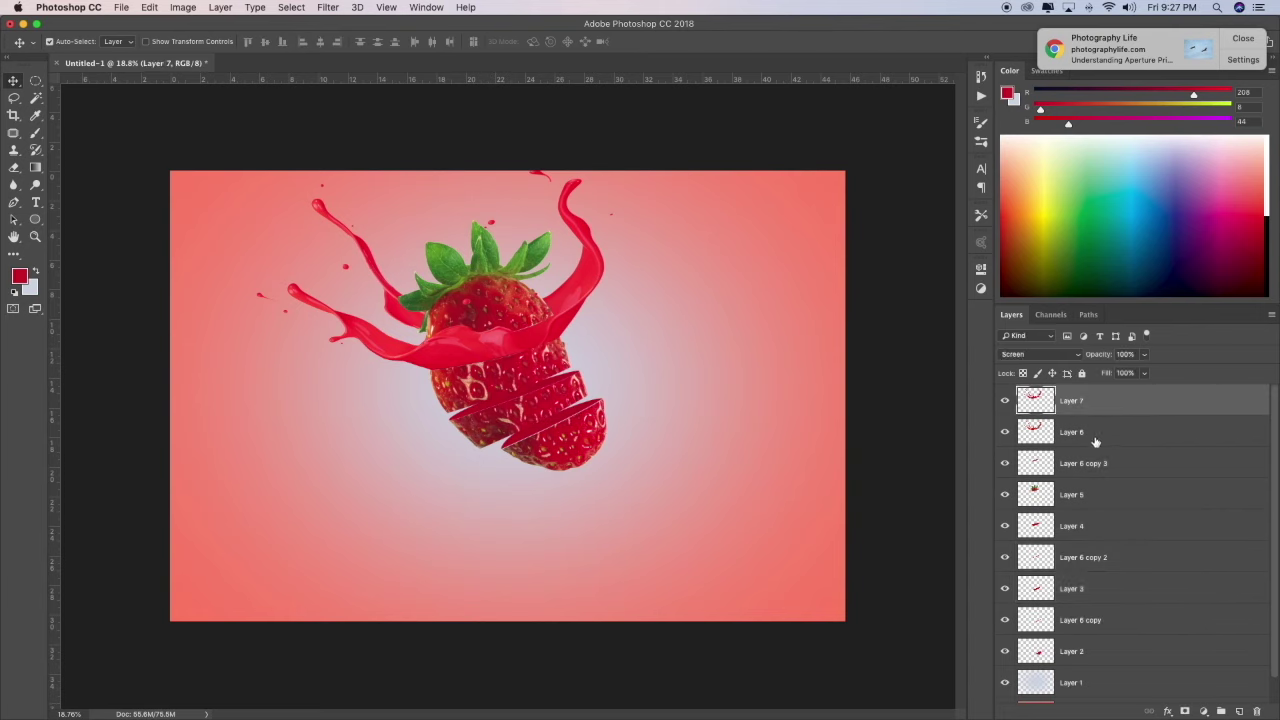
- Merge Layer 7 and Layer 6 into a single layer
left_click(1090, 438, "shift")
right_click(1099, 405)
left_click(950, 531)
- Zoom in to inspect the slices by toggling layer visibility, then elliptically select the left splash tip
left_click(35, 237)
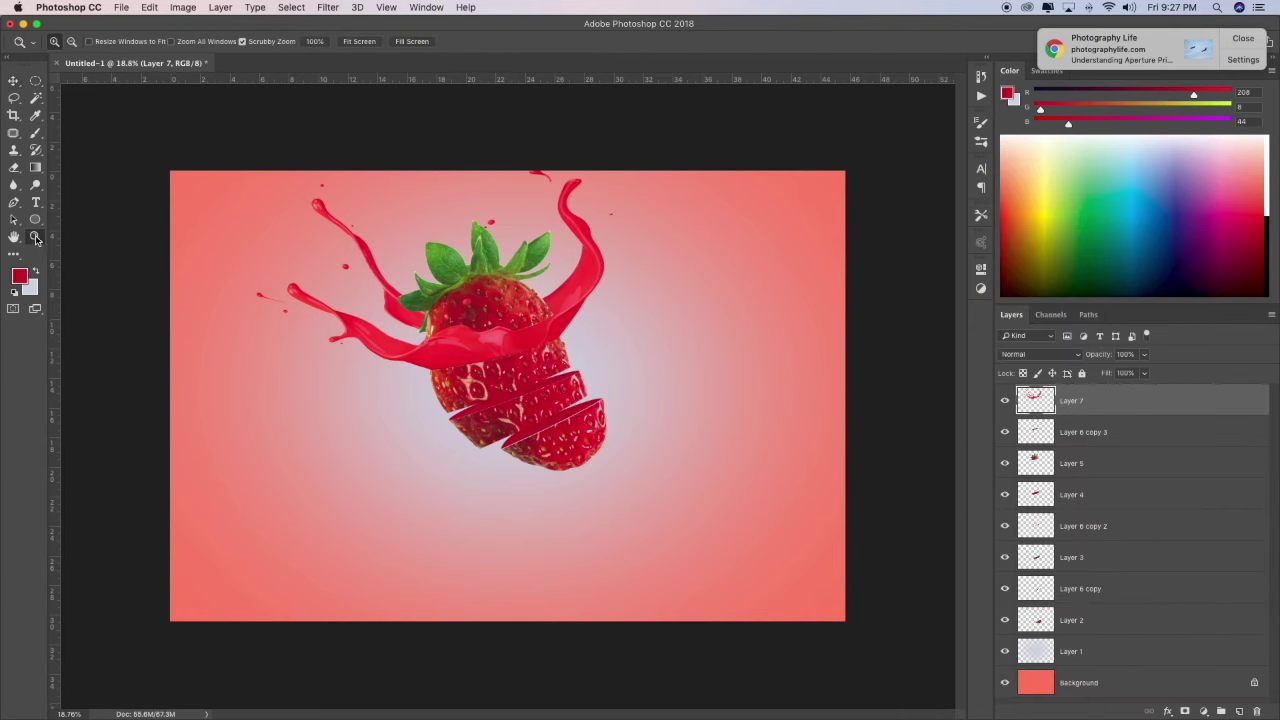
left_click(555, 345)
left_click(1005, 494)
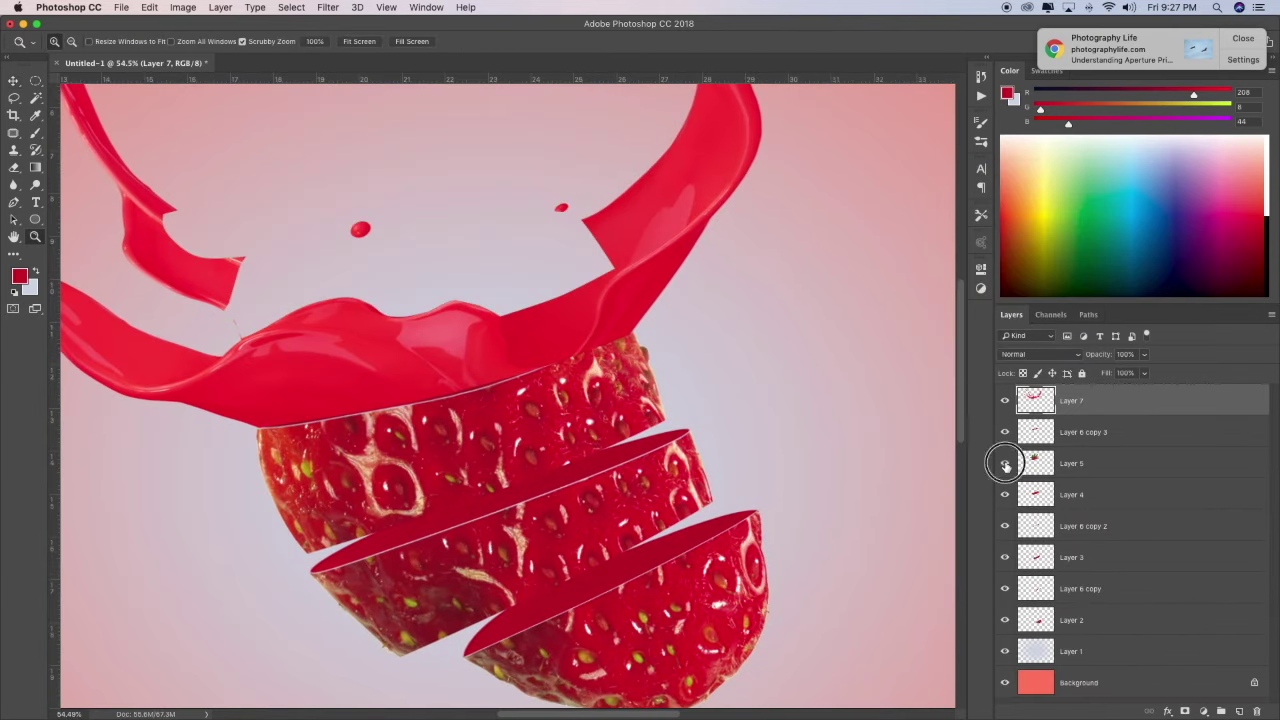
left_click(1005, 432)
left_click(1005, 432)
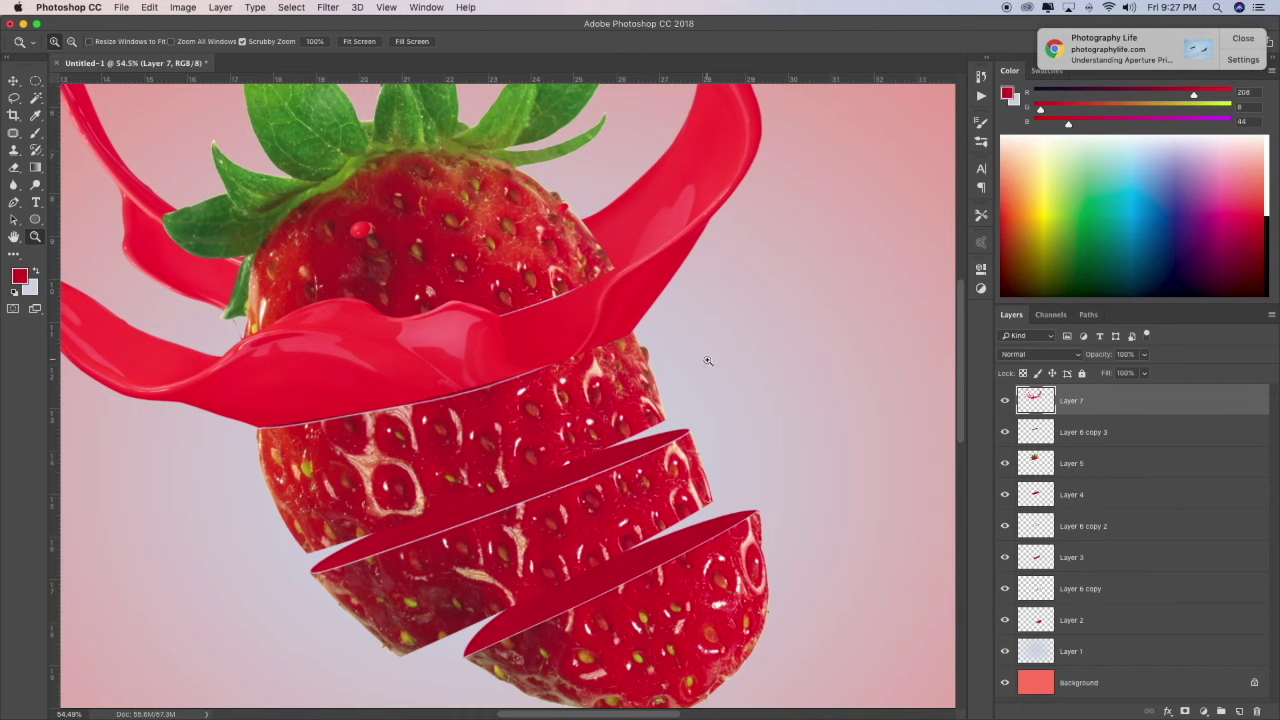
left_click(484, 381, "alt")
left_click(36, 80)
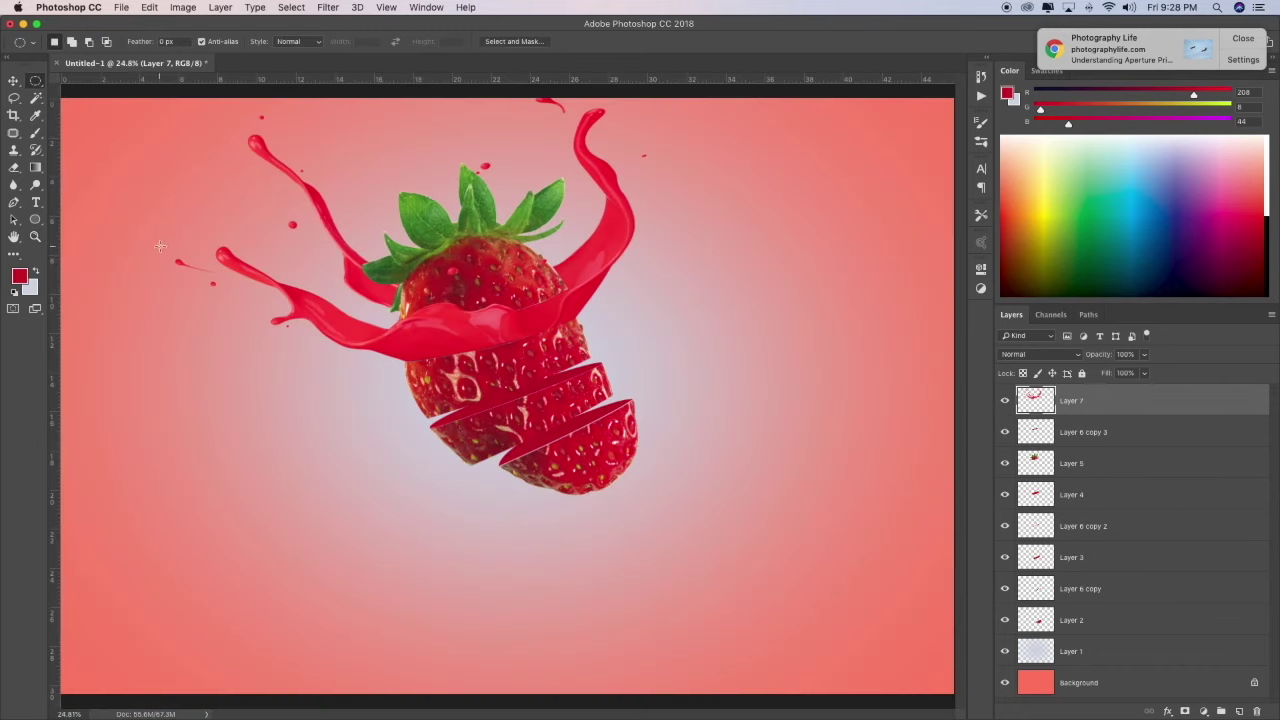
mouse_move(170, 258)
left_mouse_down()
mouse_move(222, 282)
mouse_move(891, 426)
left_mouse_up()
- Copy the splash tip to a new layer, flip and rotate it 180°, and place it right of the slices
key("ctrl+j")
key("v")
key("ctrl+t")
right_click(765, 383)
left_click(840, 559)
right_click(760, 399)
left_click(810, 524)
right_click(790, 387)
left_click(826, 567)
left_click_drag(794, 402, 643, 374)
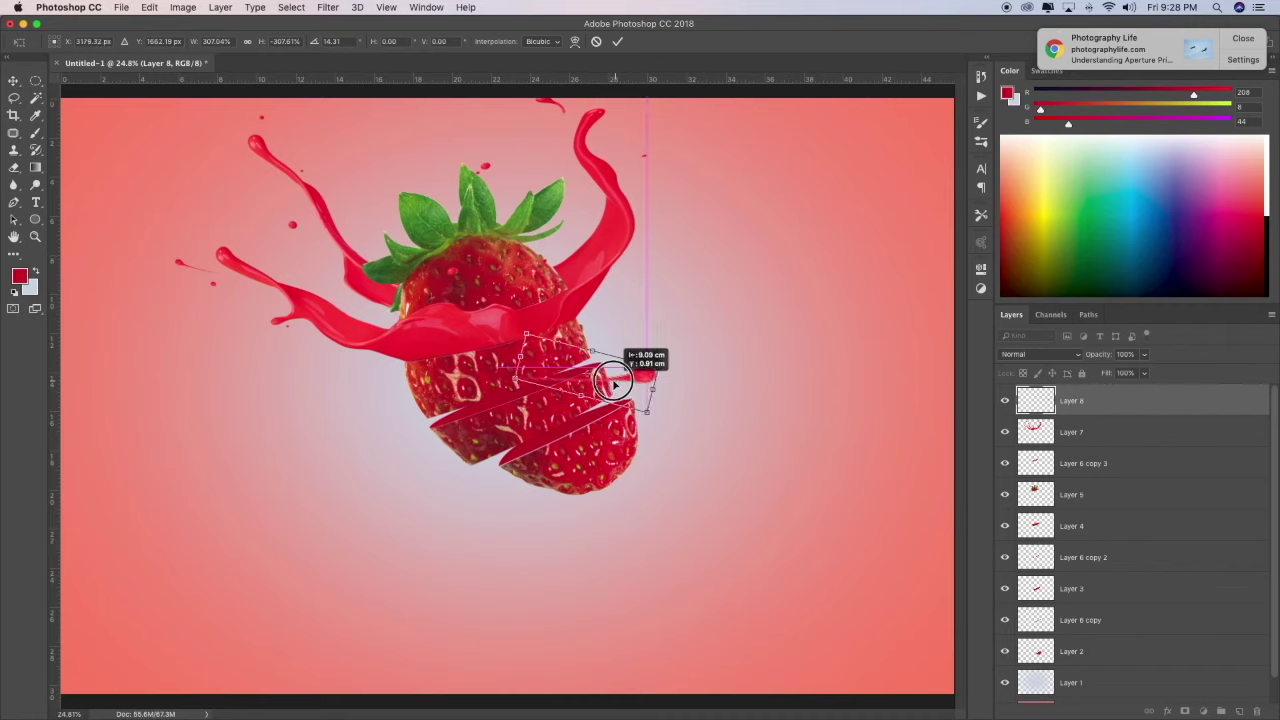
key("Return")
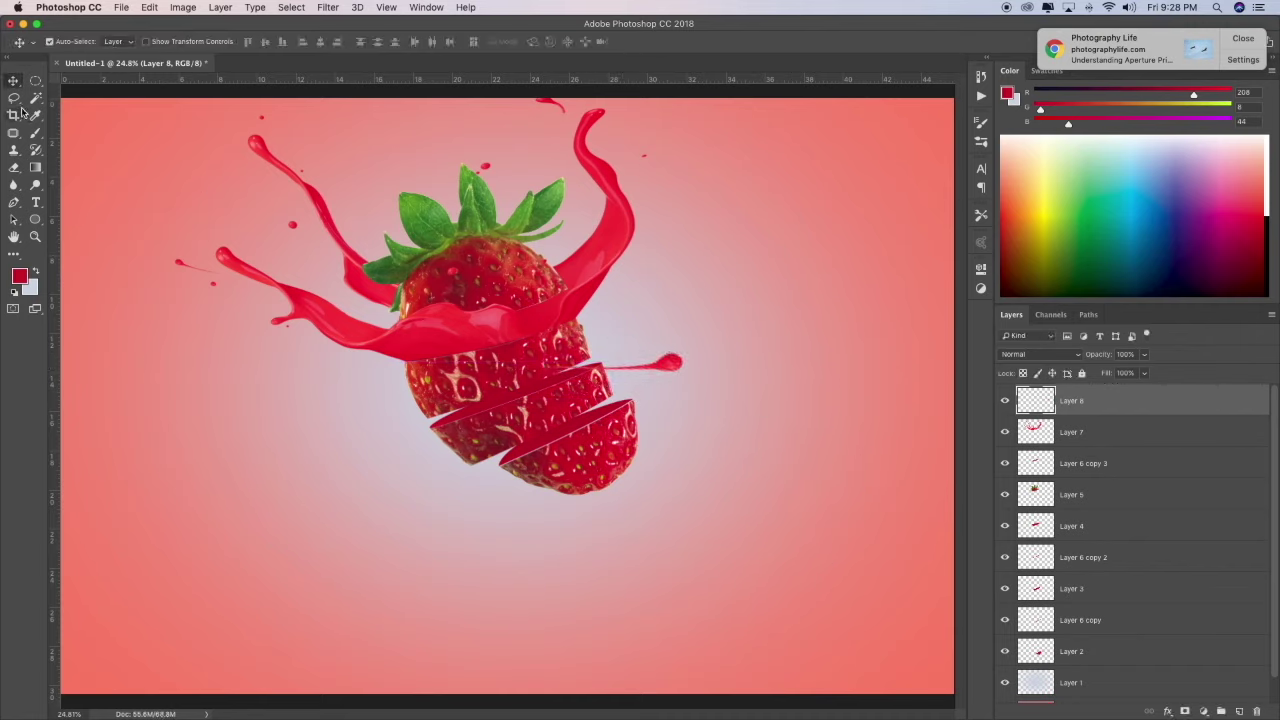
- Move the splash streak onto the strawberry slice, resizing and rotating it to fit
left_click_drag(593, 344, 597, 339)
key("e")
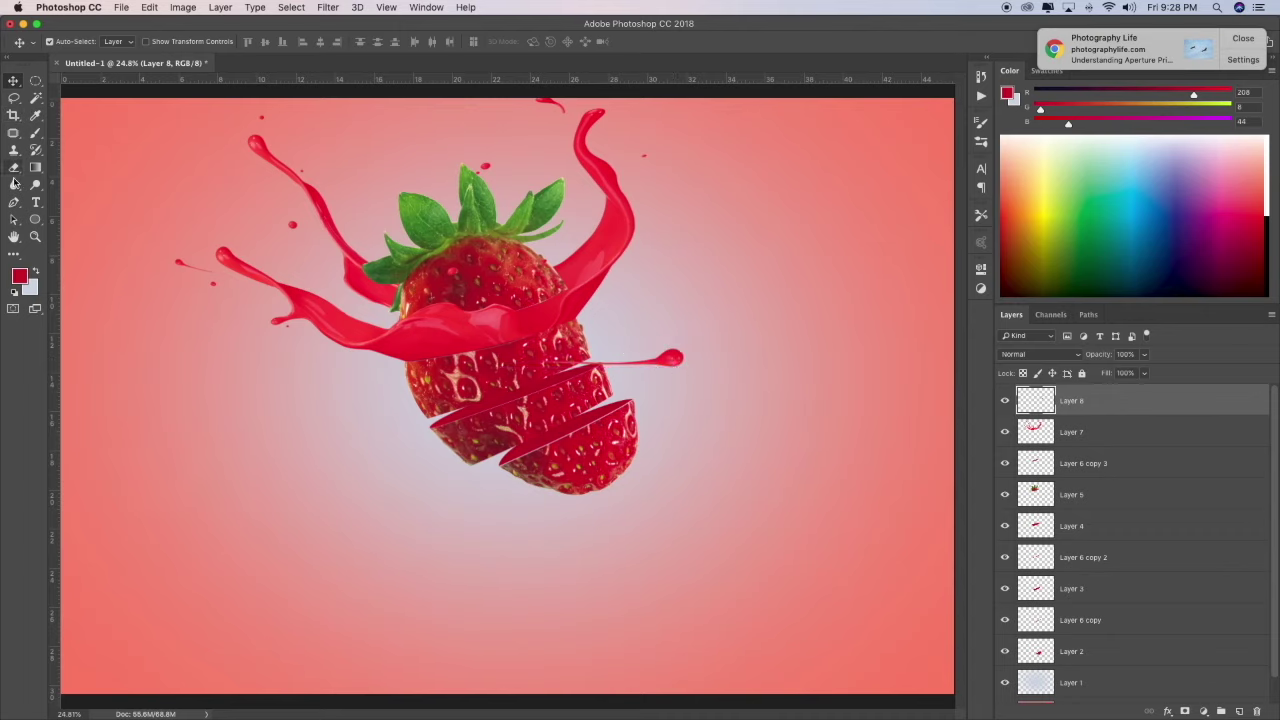
left_click(14, 82)
left_click_drag(700, 380, 729, 423)
key("ctrl+t")
left_click_drag(714, 343, 634, 349)
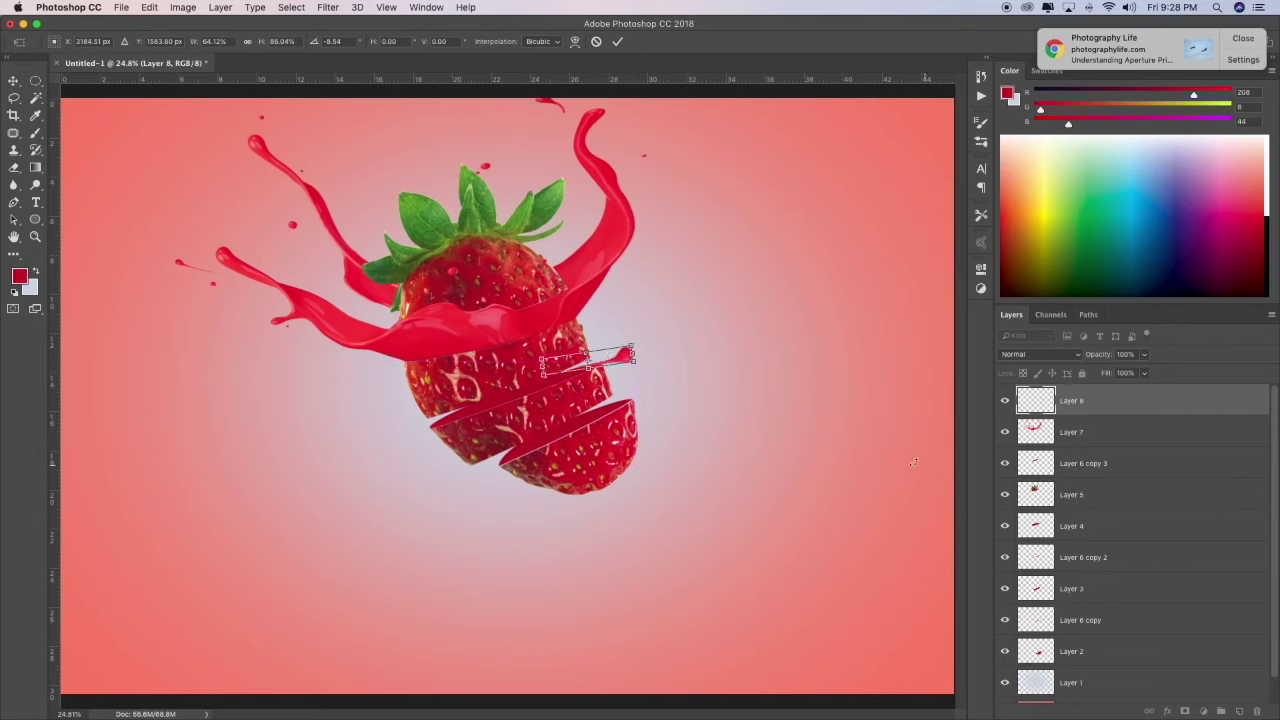
key("Return")
- Elliptically select one small paint droplet on Layer 7
key("alt+bracketleft")
key("m")
left_click_drag(282, 217, 303, 232)
- Copy the droplet to a new layer, enlarge it about 417%, and place it lower left of the strawberry
key("ctrl+j")
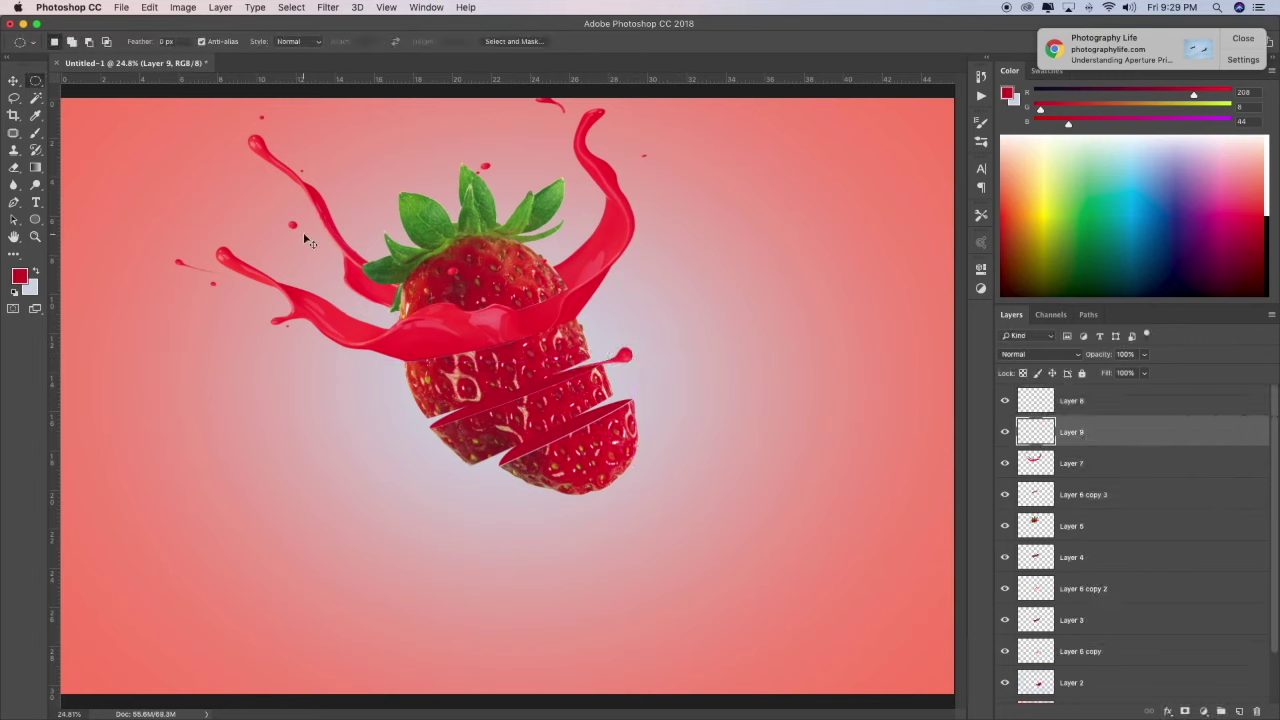
key("ctrl+t")
left_click_drag(303, 232, 330, 256)
left_click_drag(390, 444, 351, 452)
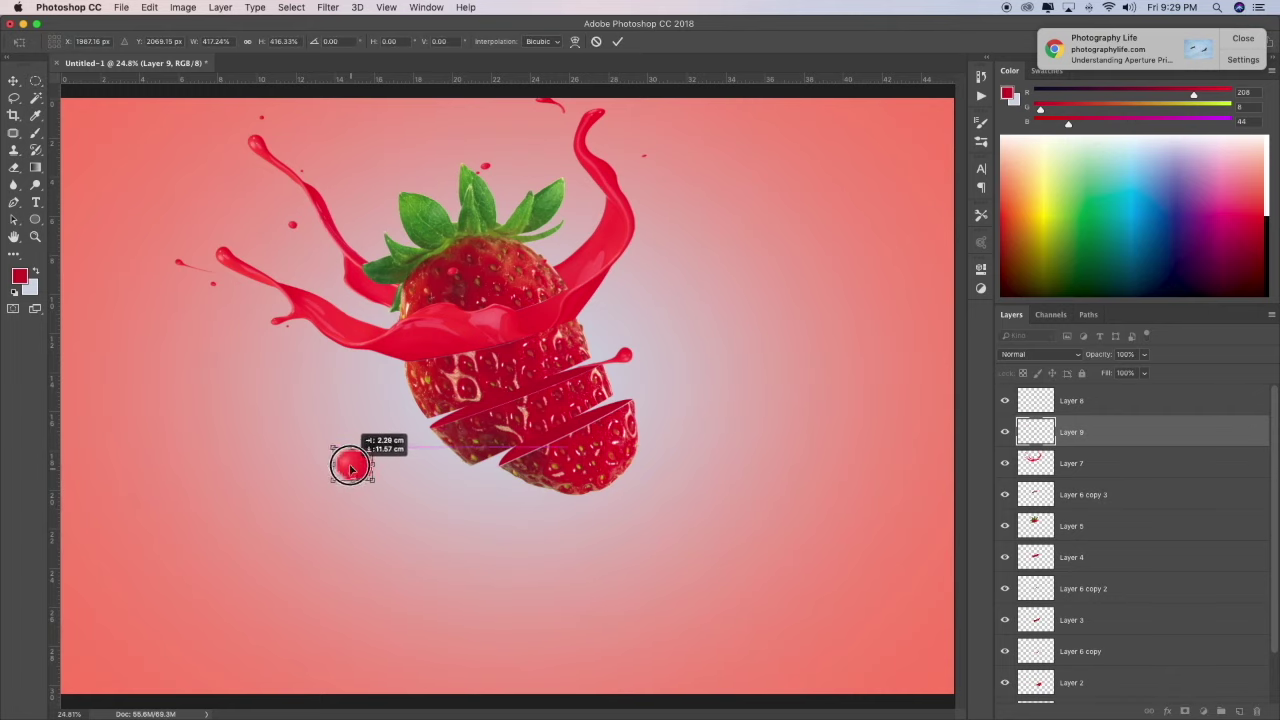
key("Return")
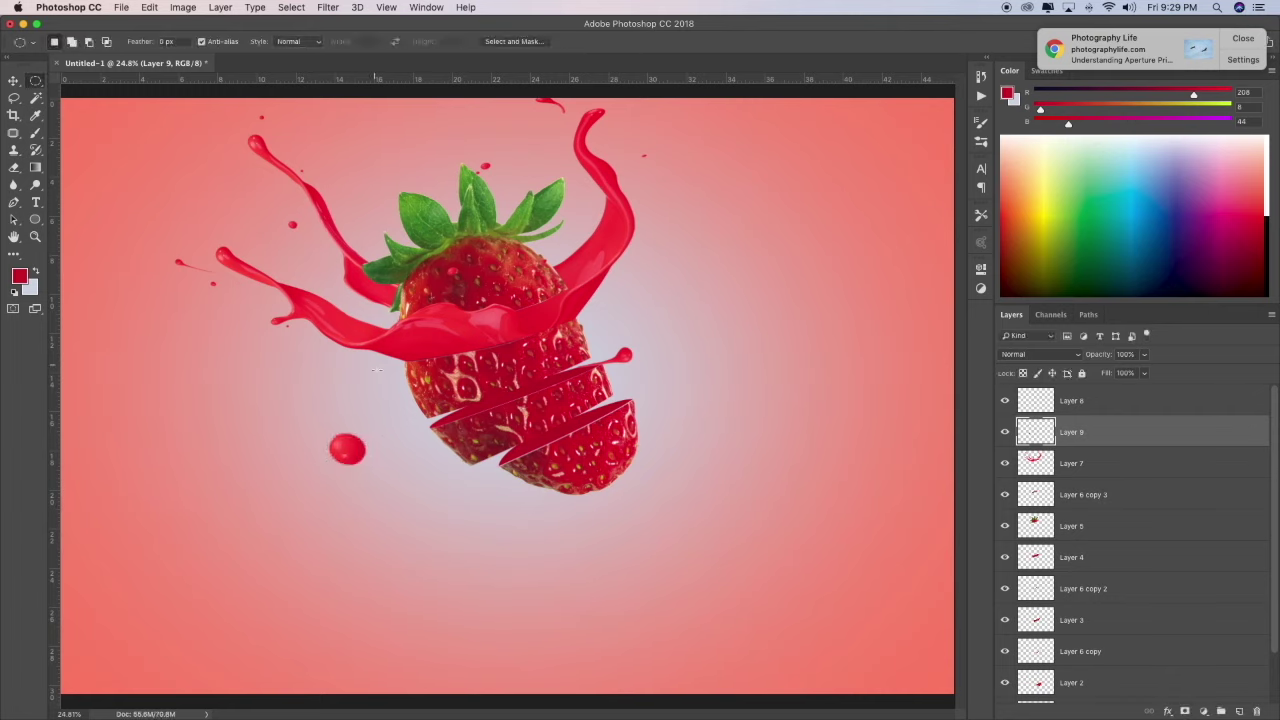
- Duplicate the big droplet, shrink it, and move it up and right of the strawberry
key("ctrl+j")
key("ctrl+t")
mouse_move(347, 450)
left_mouse_down()
mouse_move(667, 296)
mouse_move(693, 320)
mouse_move(671, 300)
mouse_move(720, 238)
left_mouse_up()
key("Return")
key("v")
key("z")
left_click_drag(586, 395, 555, 399)
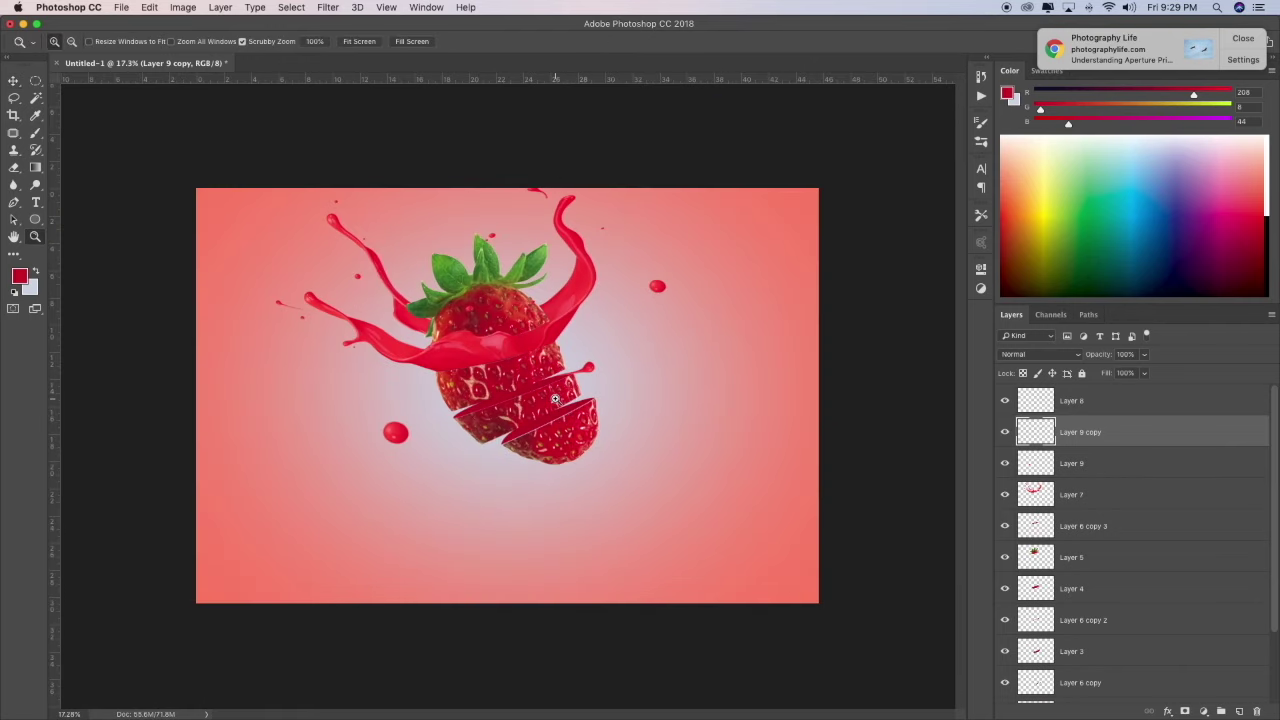
- Select Layers 8 through 1 together in the Layers panel
left_click(1108, 402)
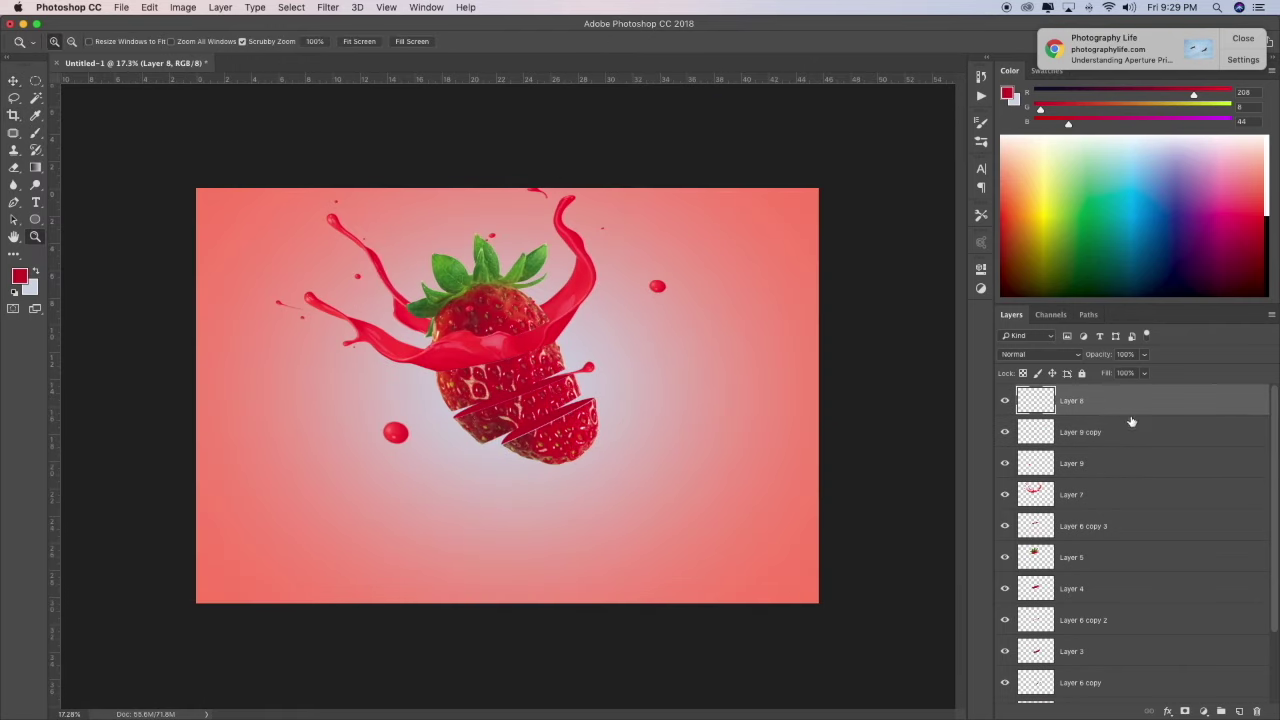
scroll(1214, 464, "down", 3)
left_click(1105, 658, "shift")
- Move the strawberry group down-right, leaving Layer 1 out of the selection
key("v")
left_click_drag(488, 327, 495, 348)
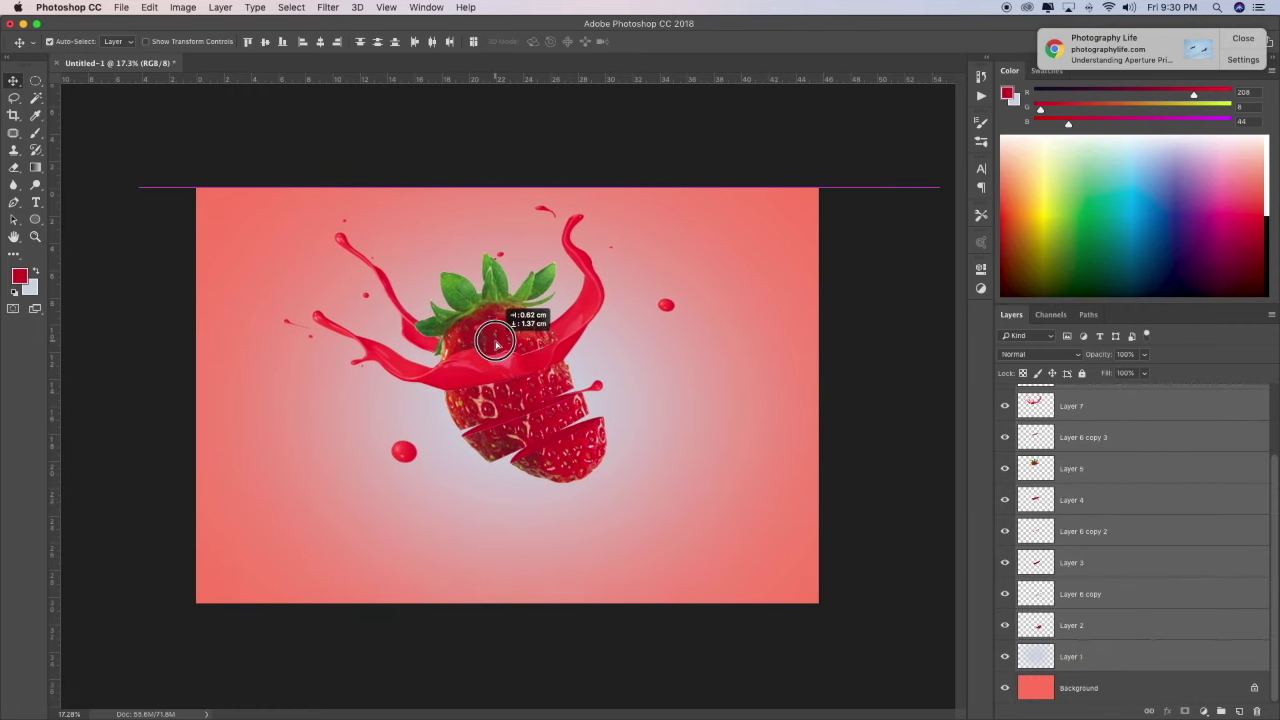
left_click(1088, 662, "super")
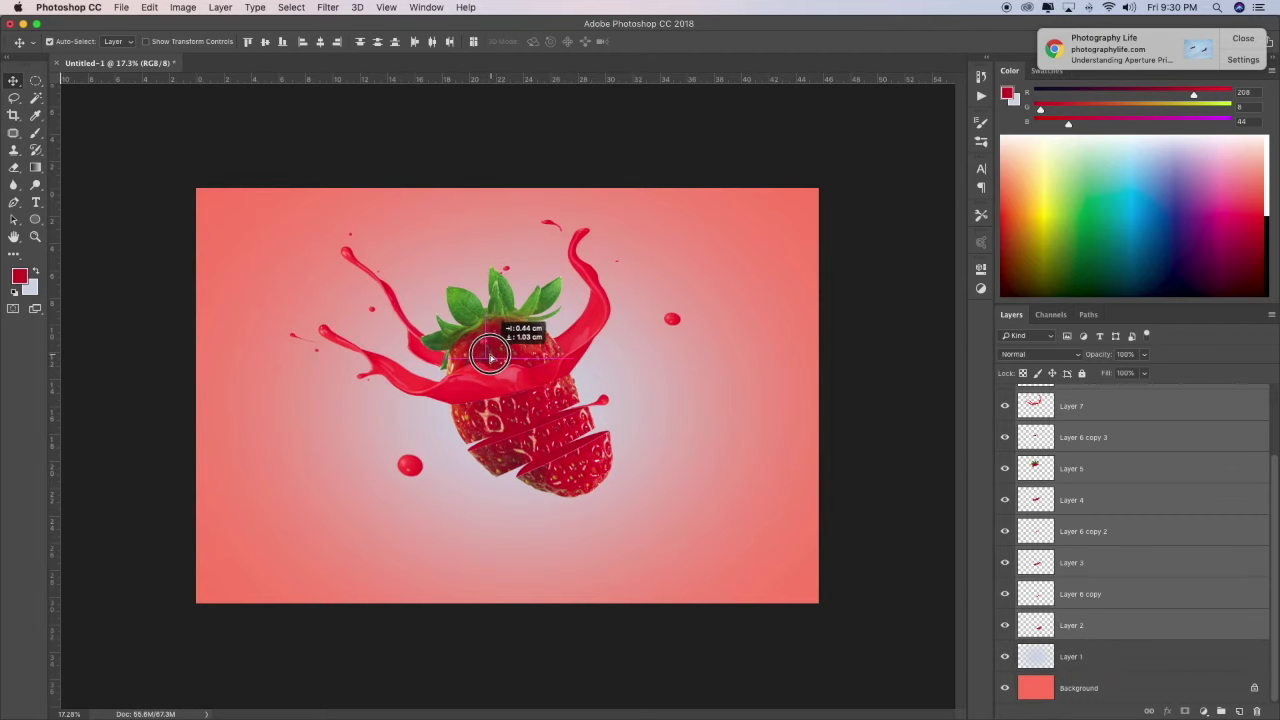
left_click_drag(513, 357, 495, 358)
- Rotate the strawberry and splash group about 8° with a slight rescale, then nudge it left
key("super+t")
mouse_move(678, 512)
left_mouse_down()
mouse_move(655, 537)
mouse_move(578, 461)
left_mouse_up()
left_click_drag(488, 360, 555, 395)
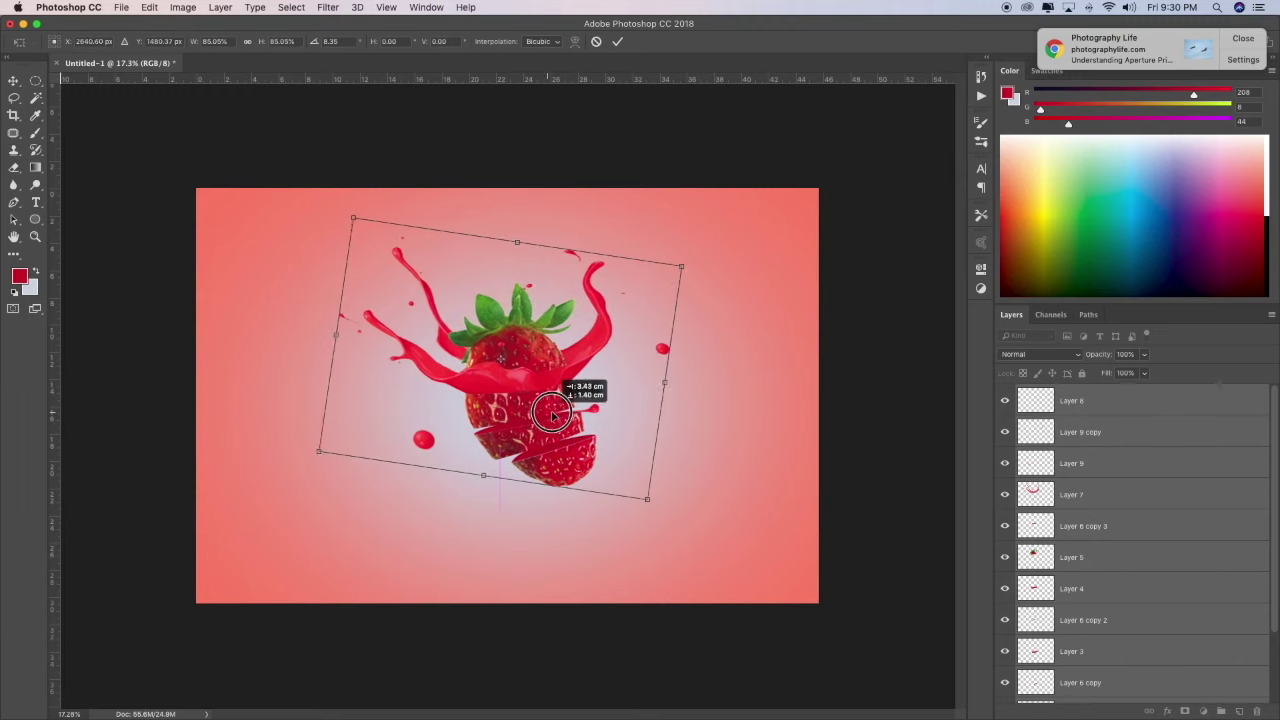
key("Return")
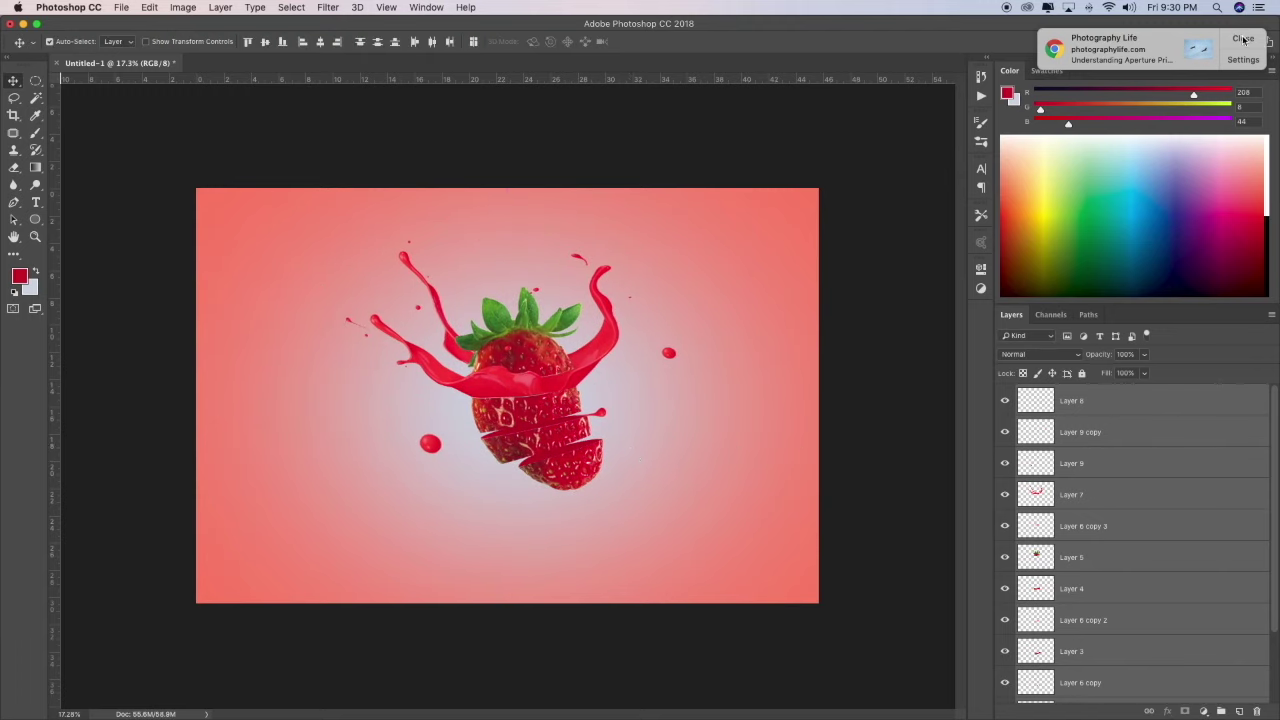
left_click(1244, 38)
left_click_drag(566, 398, 558, 398)
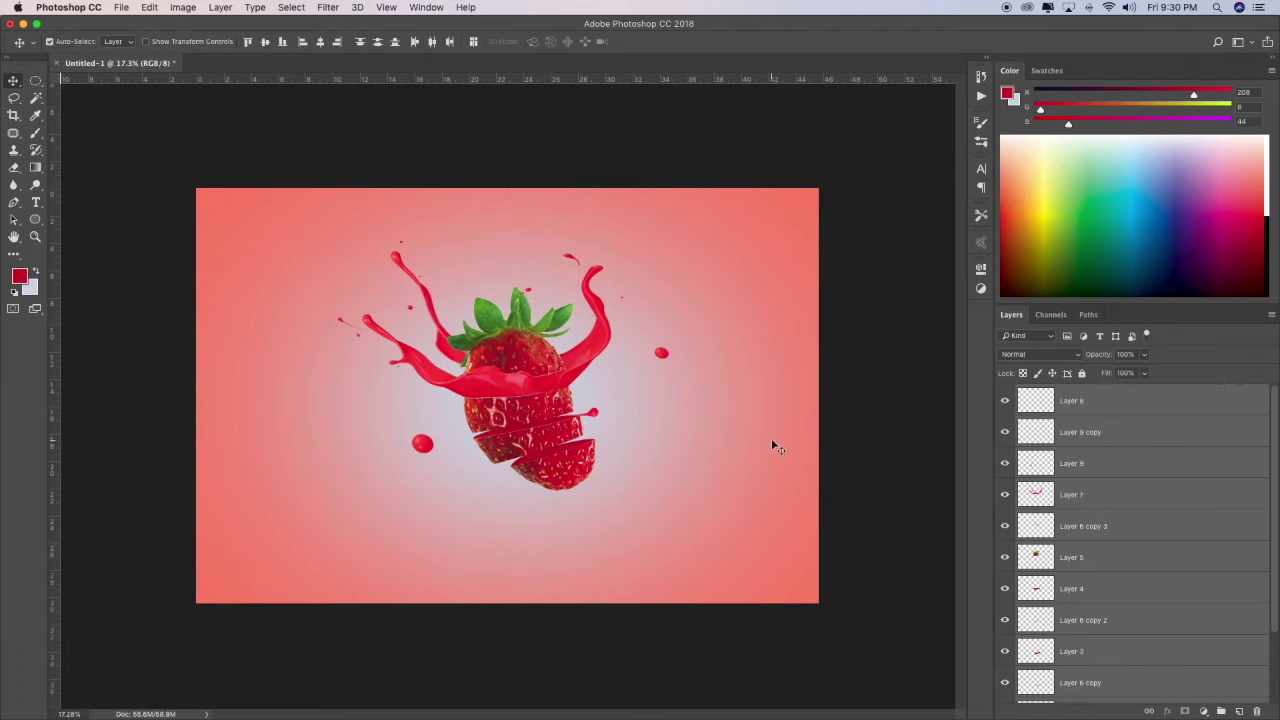